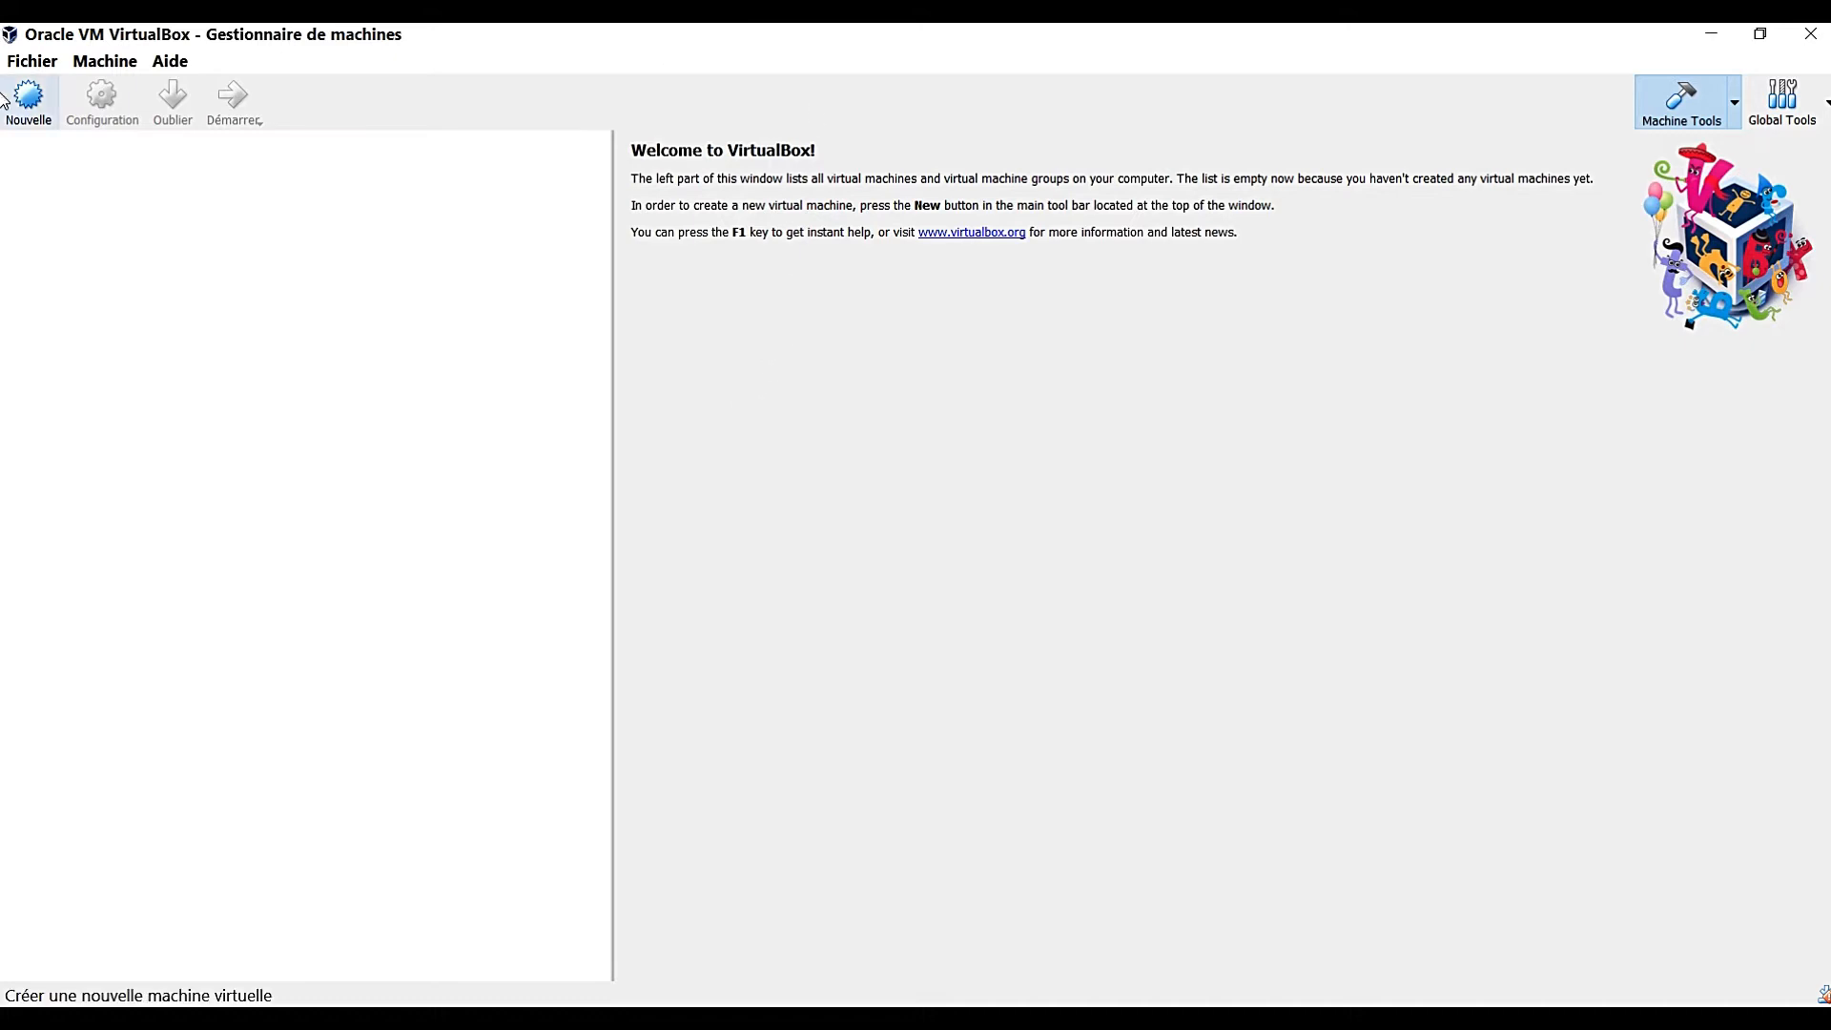
Name the new machine Debian (Linux, Debian 64-bit) and keep 1024 MB of memory
{"action": "left_click", "coordinate": [29, 113]}
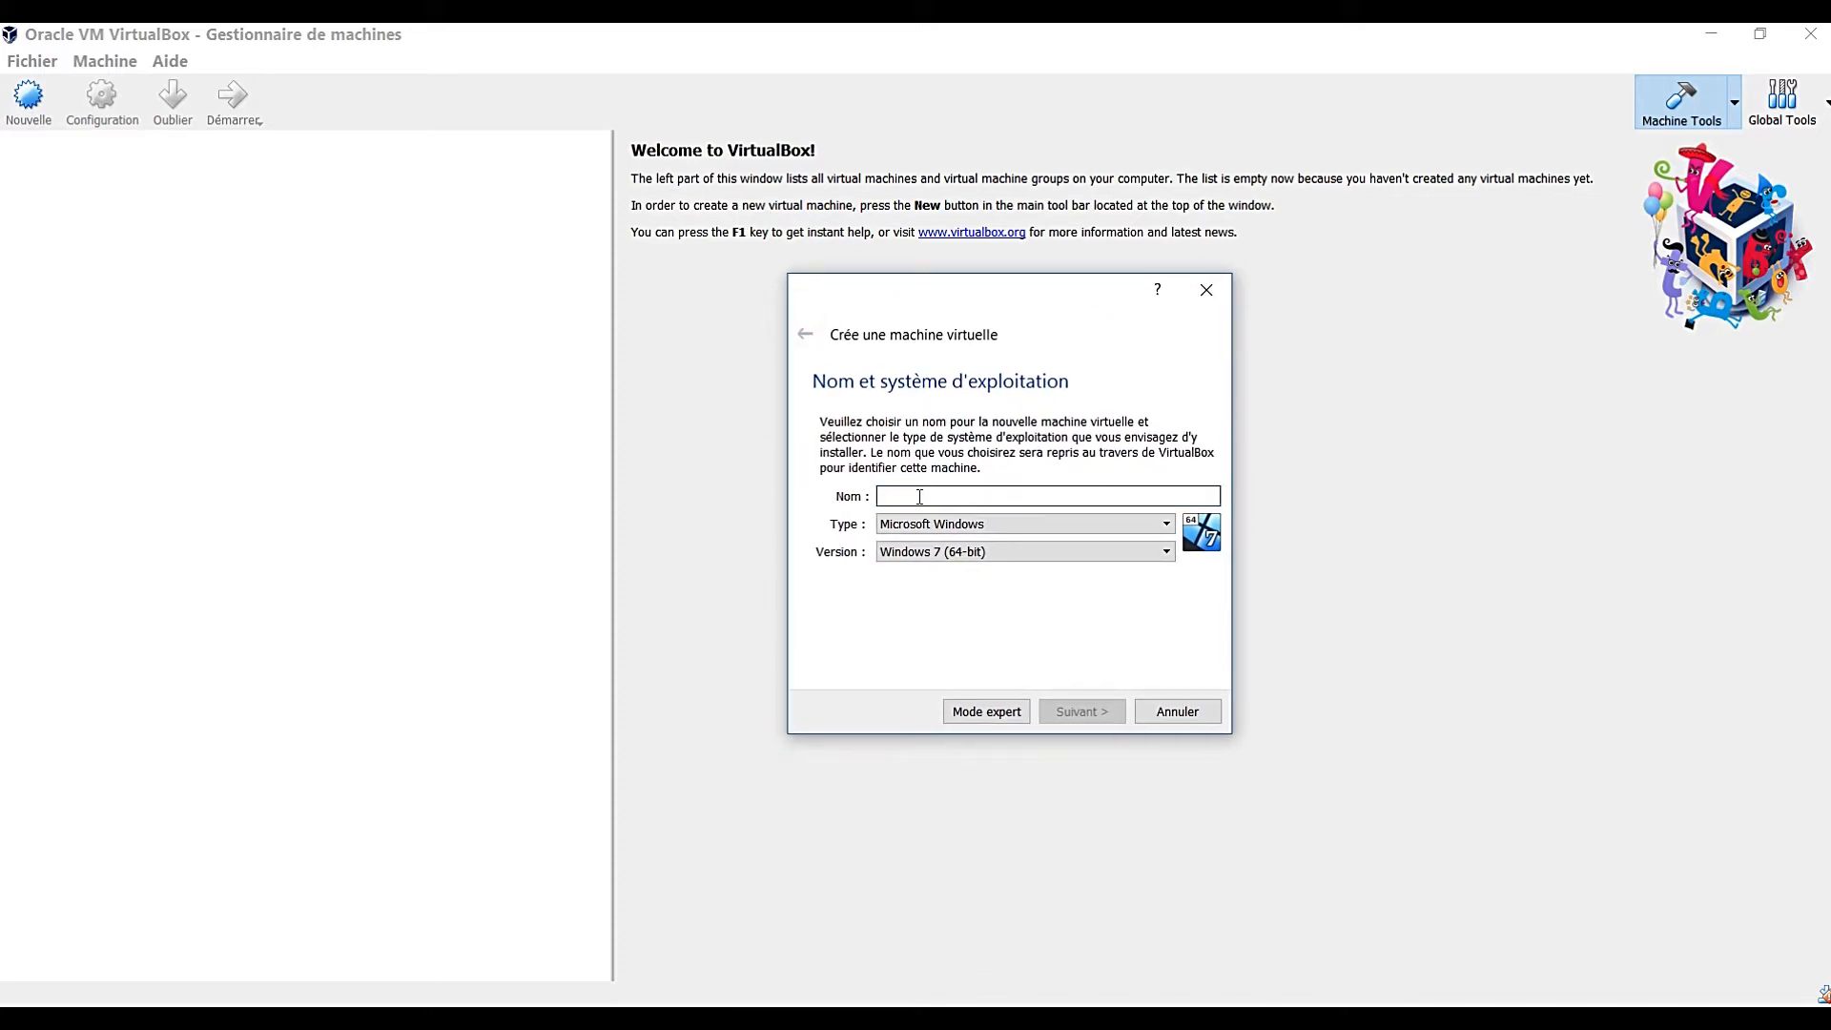
{"action": "type", "text": "D"}
{"action": "type", "text": "ebia"}
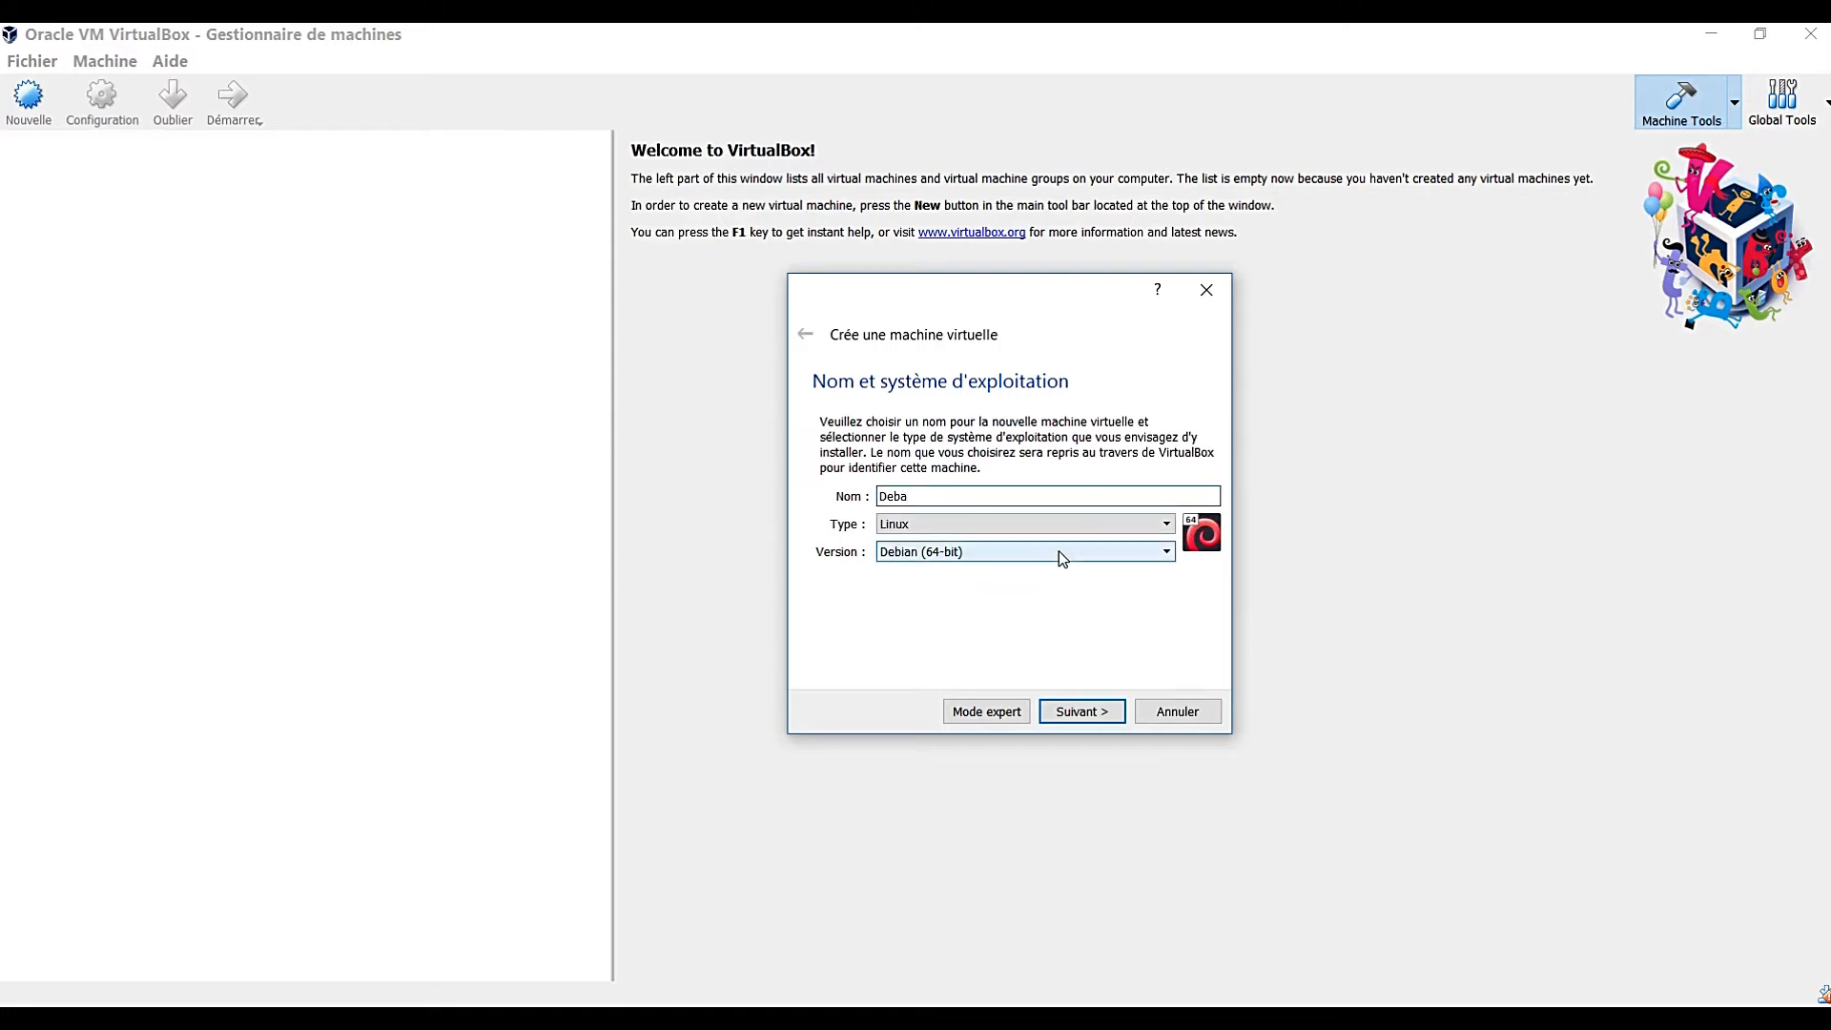
{"action": "type", "text": "n"}
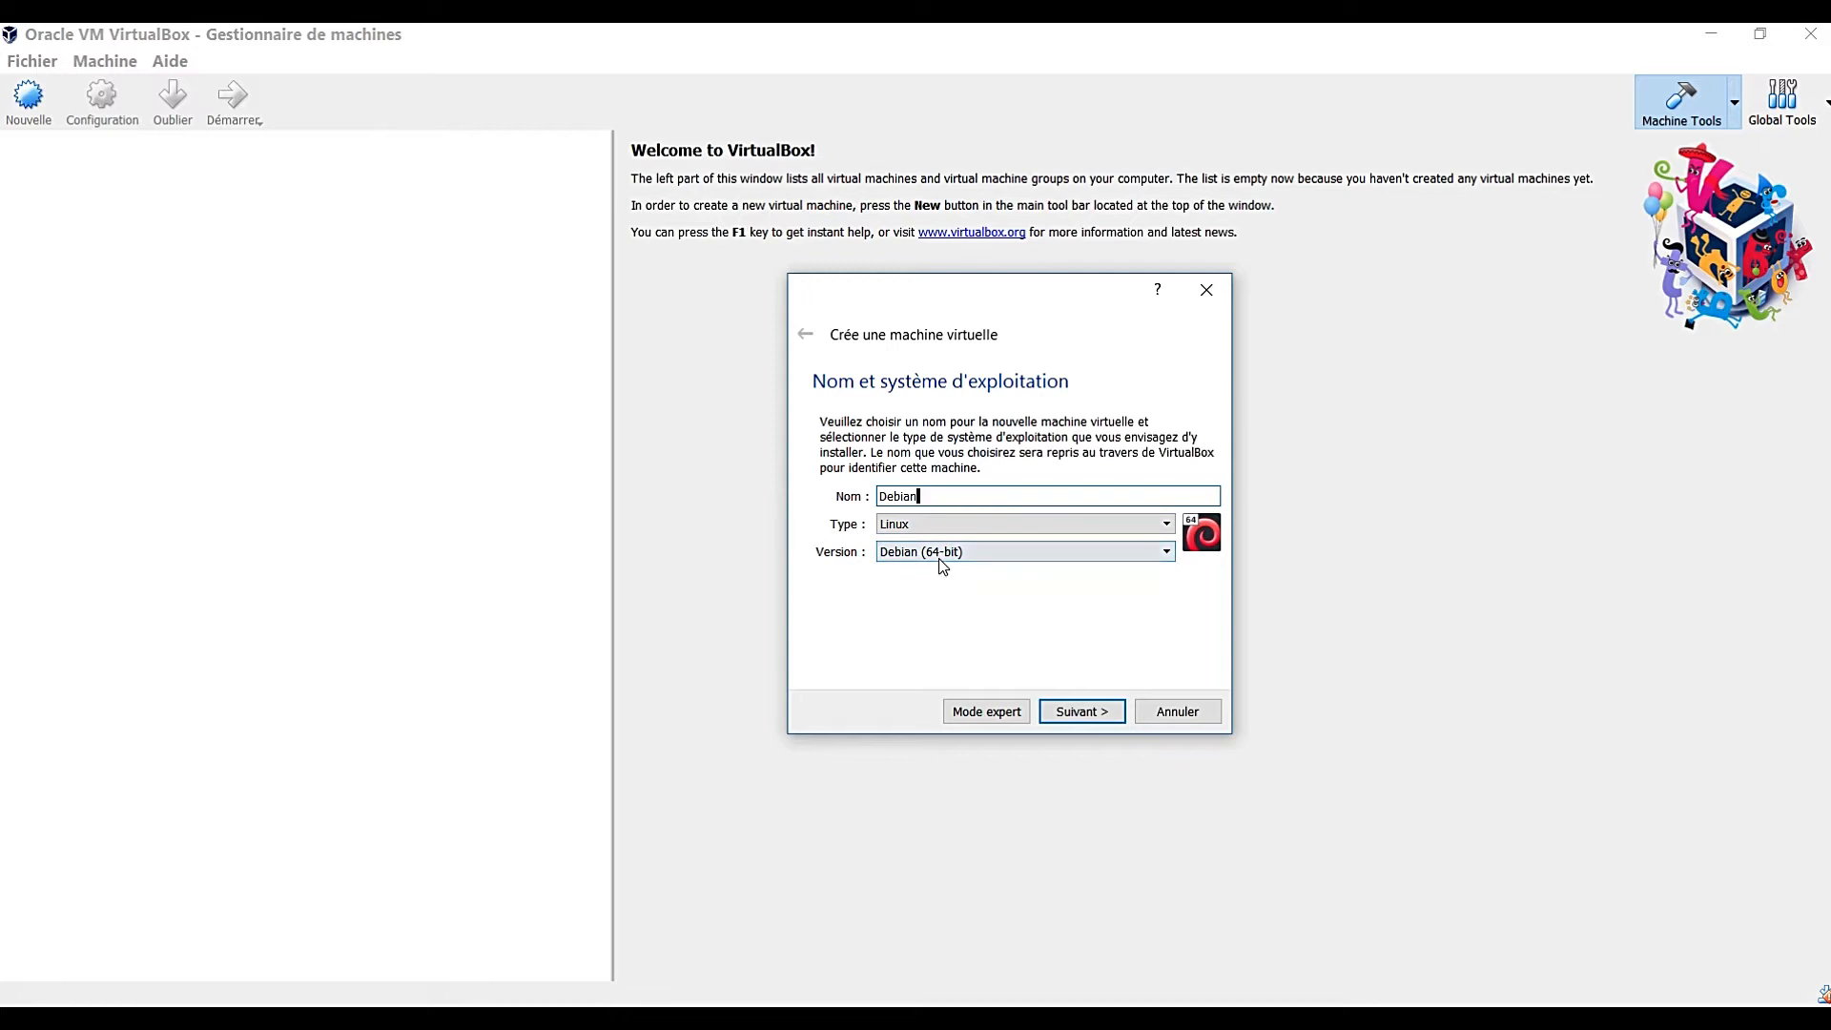
{"action": "left_click", "coordinate": [1060, 717]}
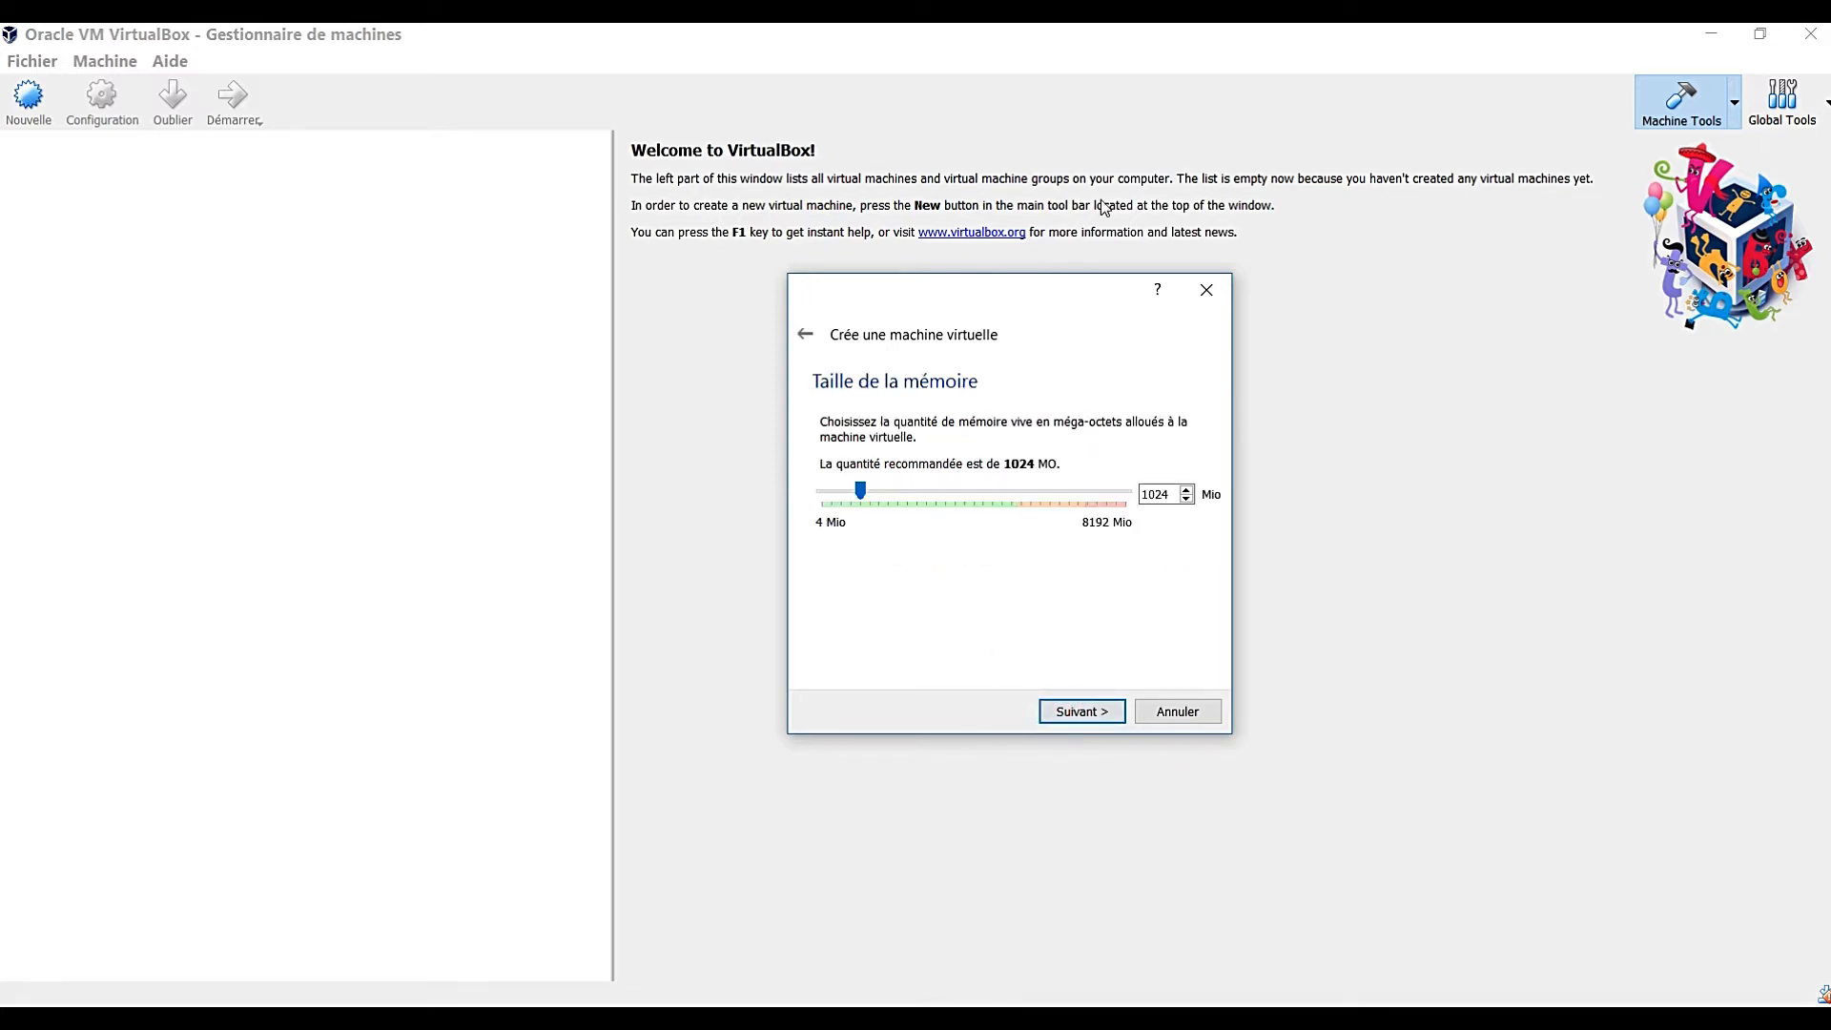
{"action": "left_click", "coordinate": [1065, 717]}
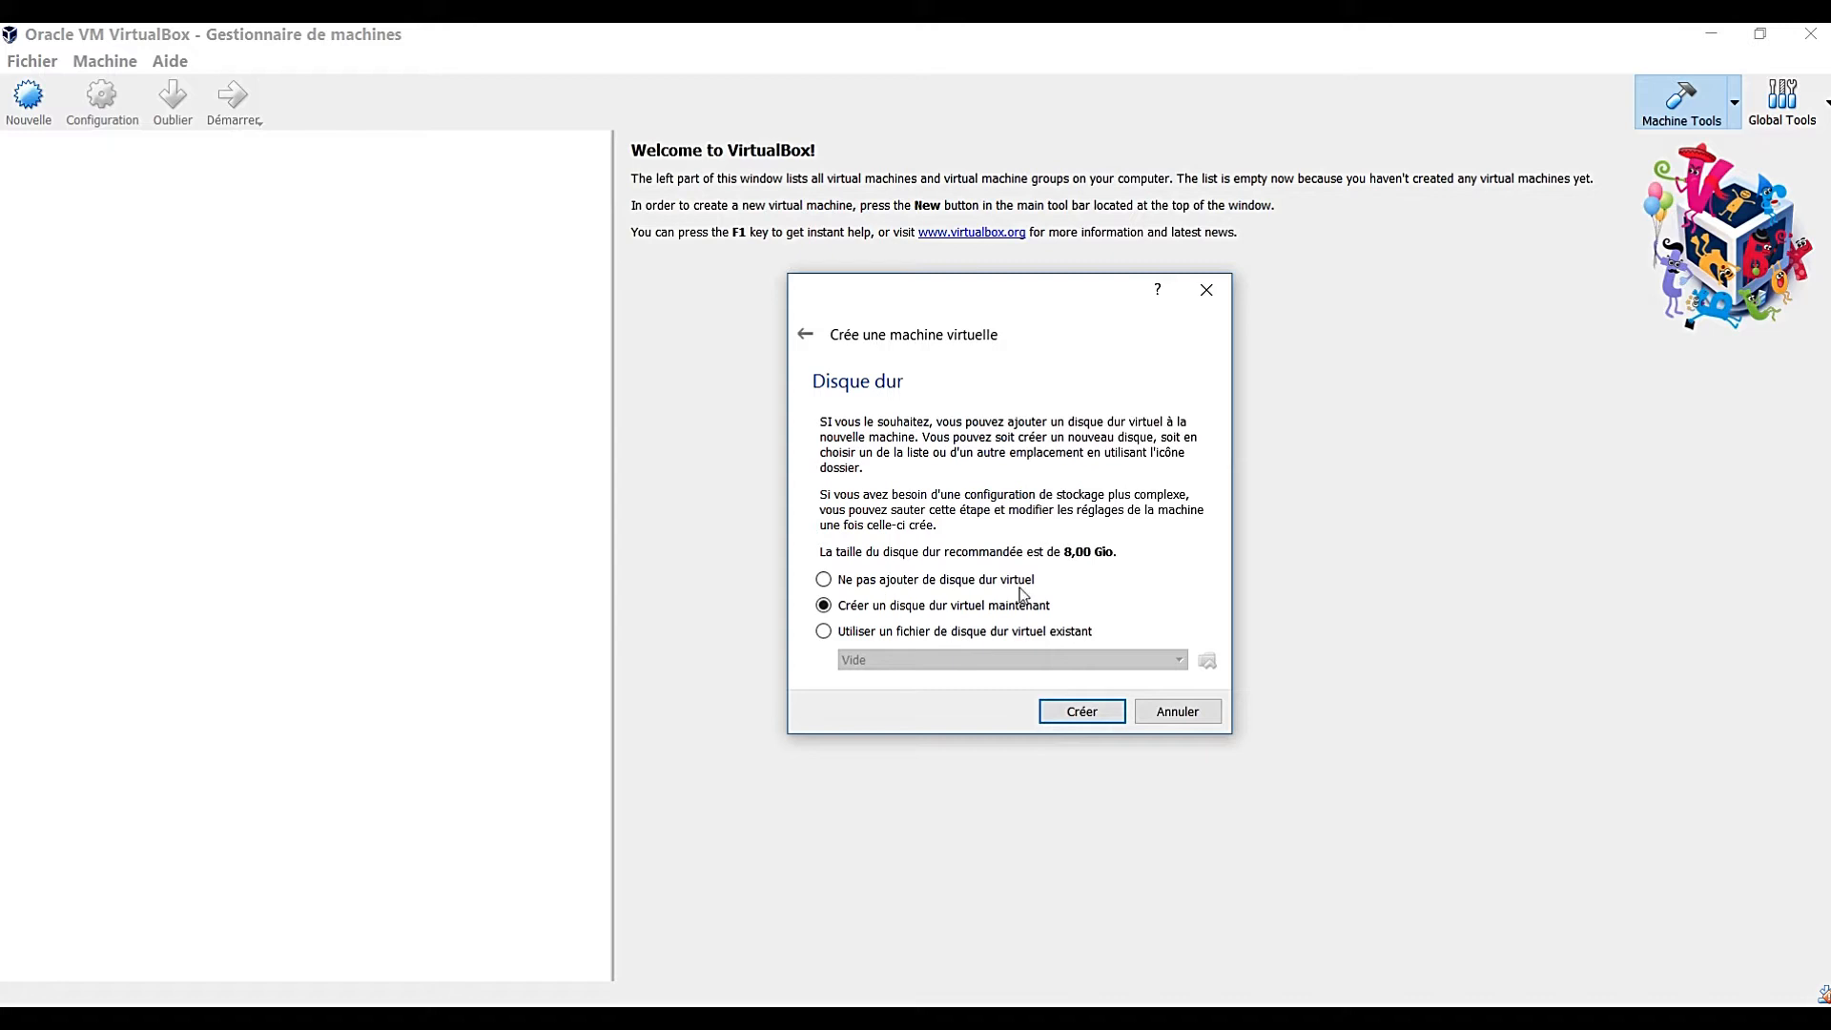
Create a dynamically allocated 8 GB VDI hard disk named Debian for the machine
{"action": "left_click", "coordinate": [1075, 707]}
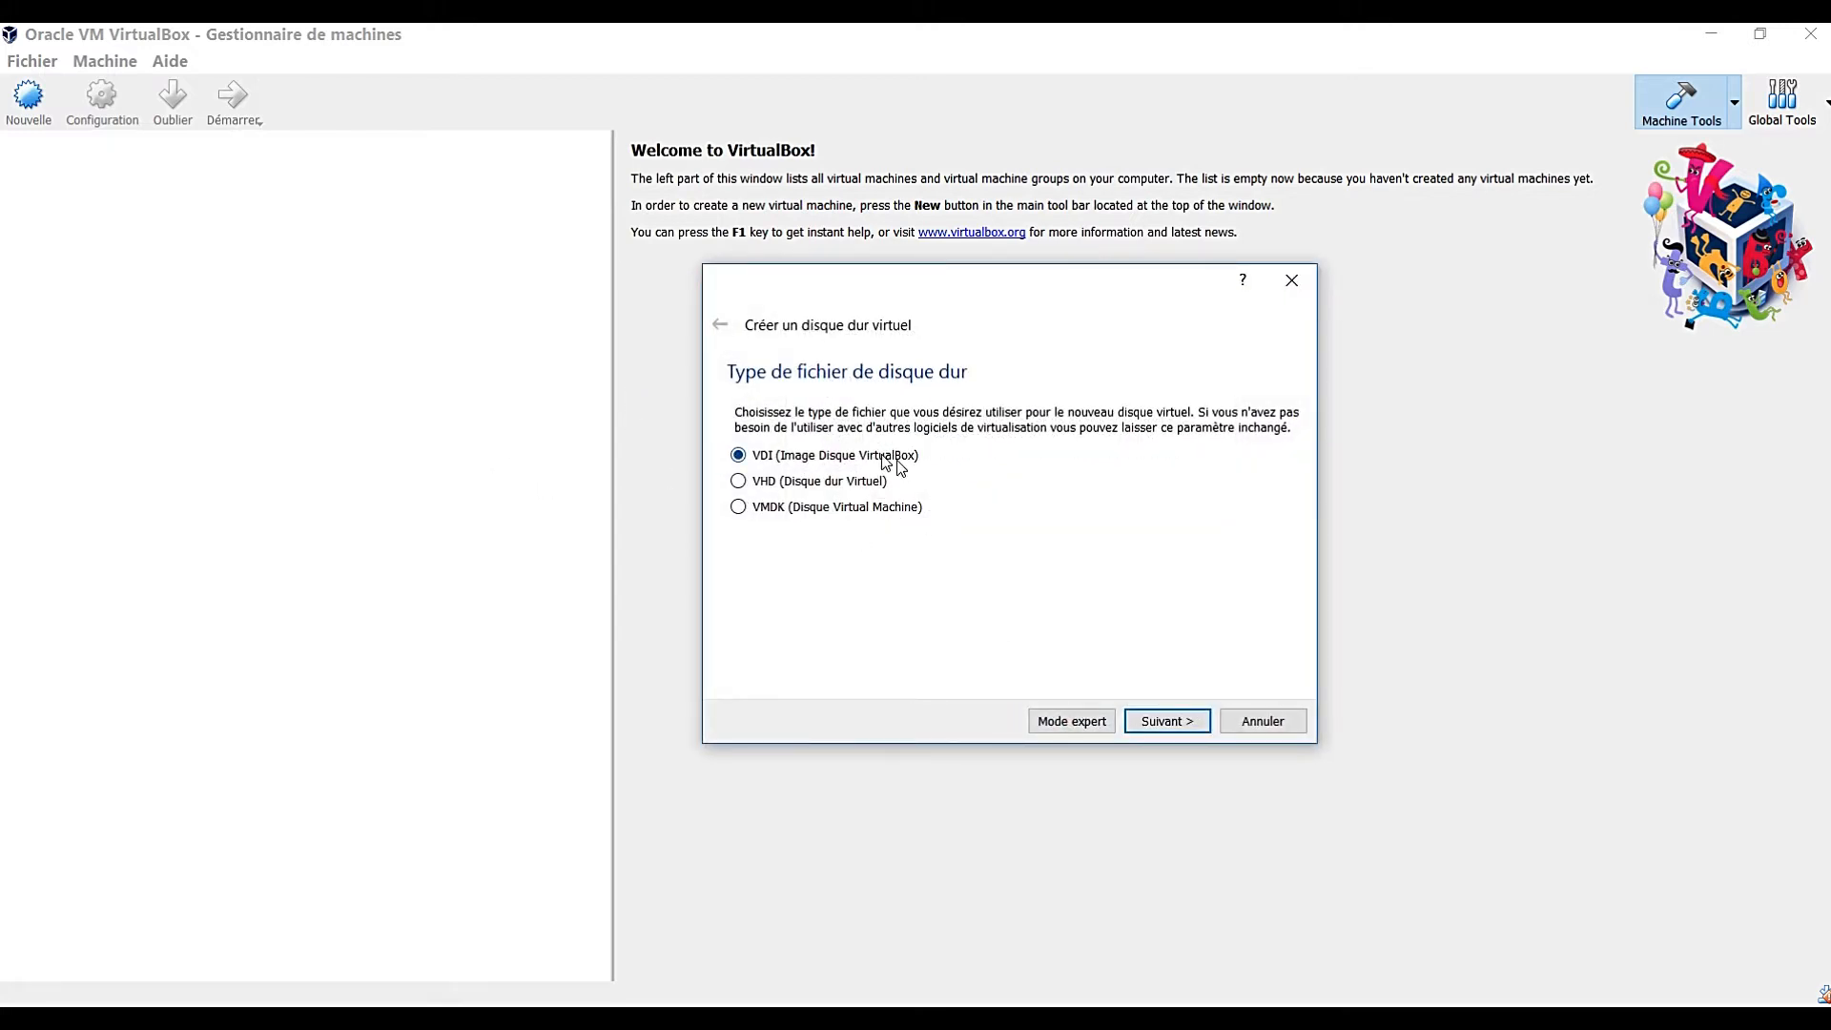
{"action": "left_click", "coordinate": [1168, 722]}
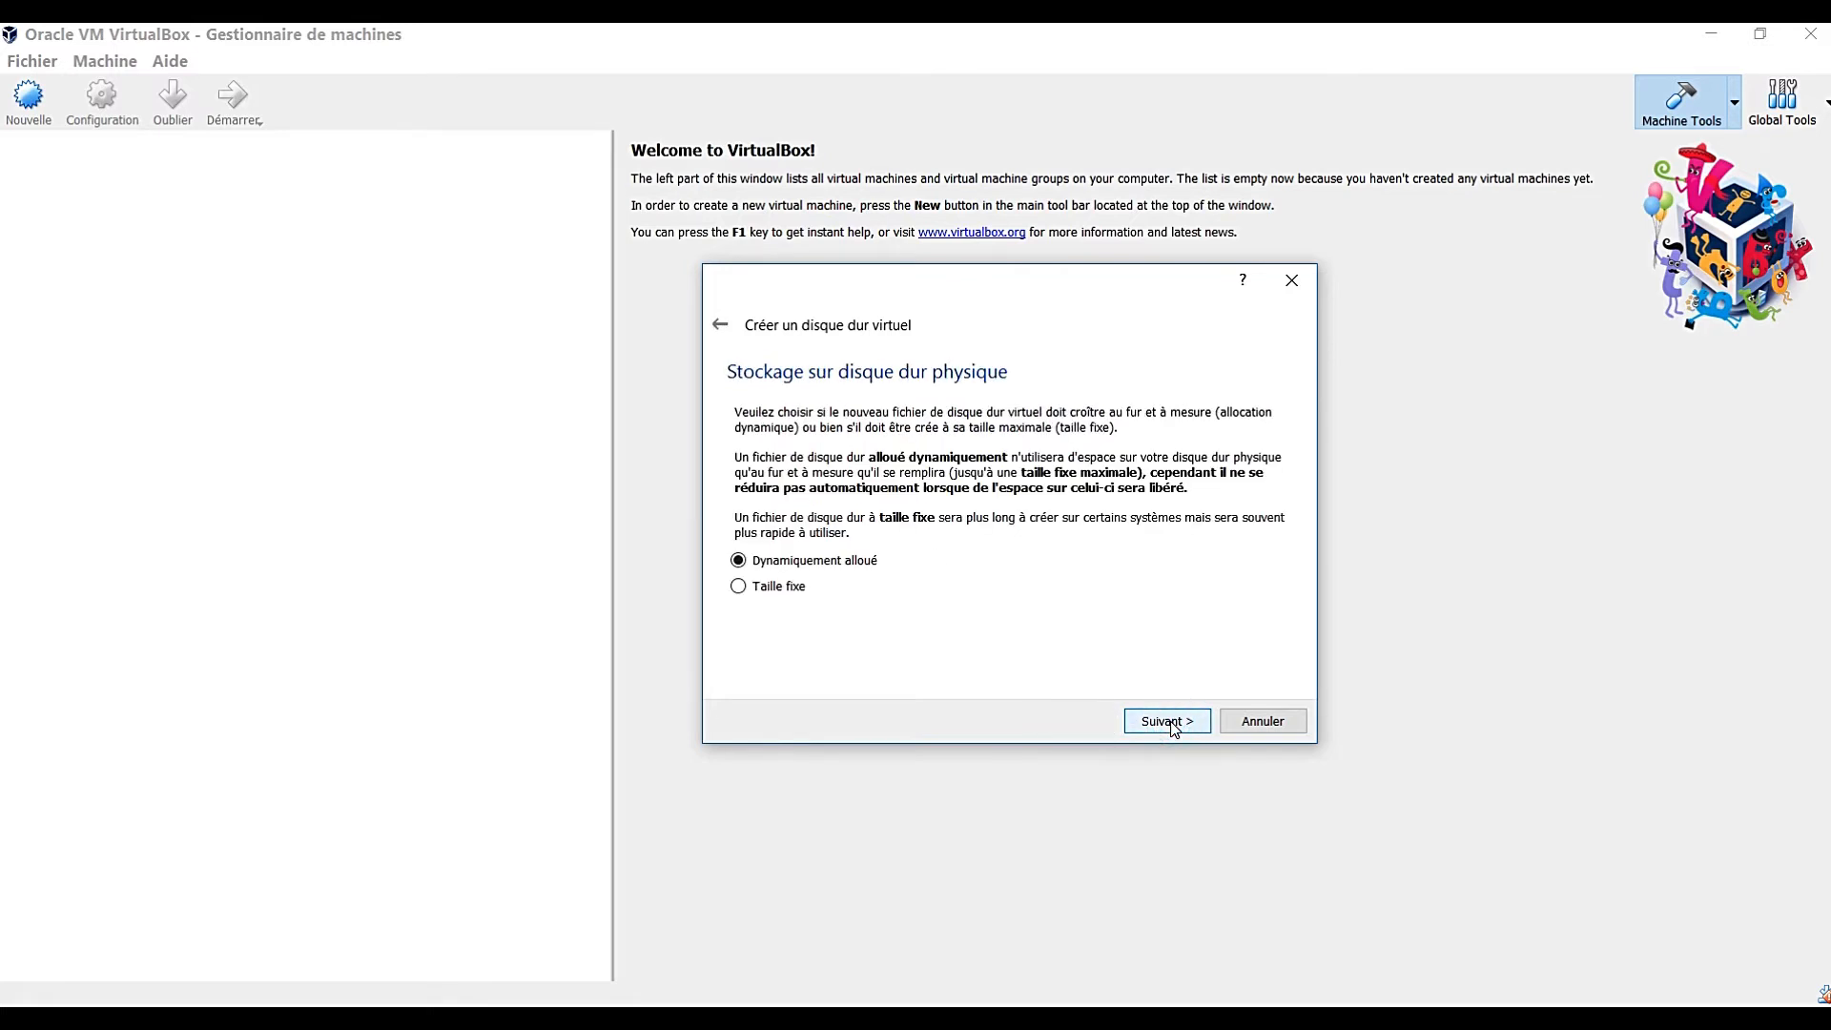
{"action": "left_click", "coordinate": [1168, 722]}
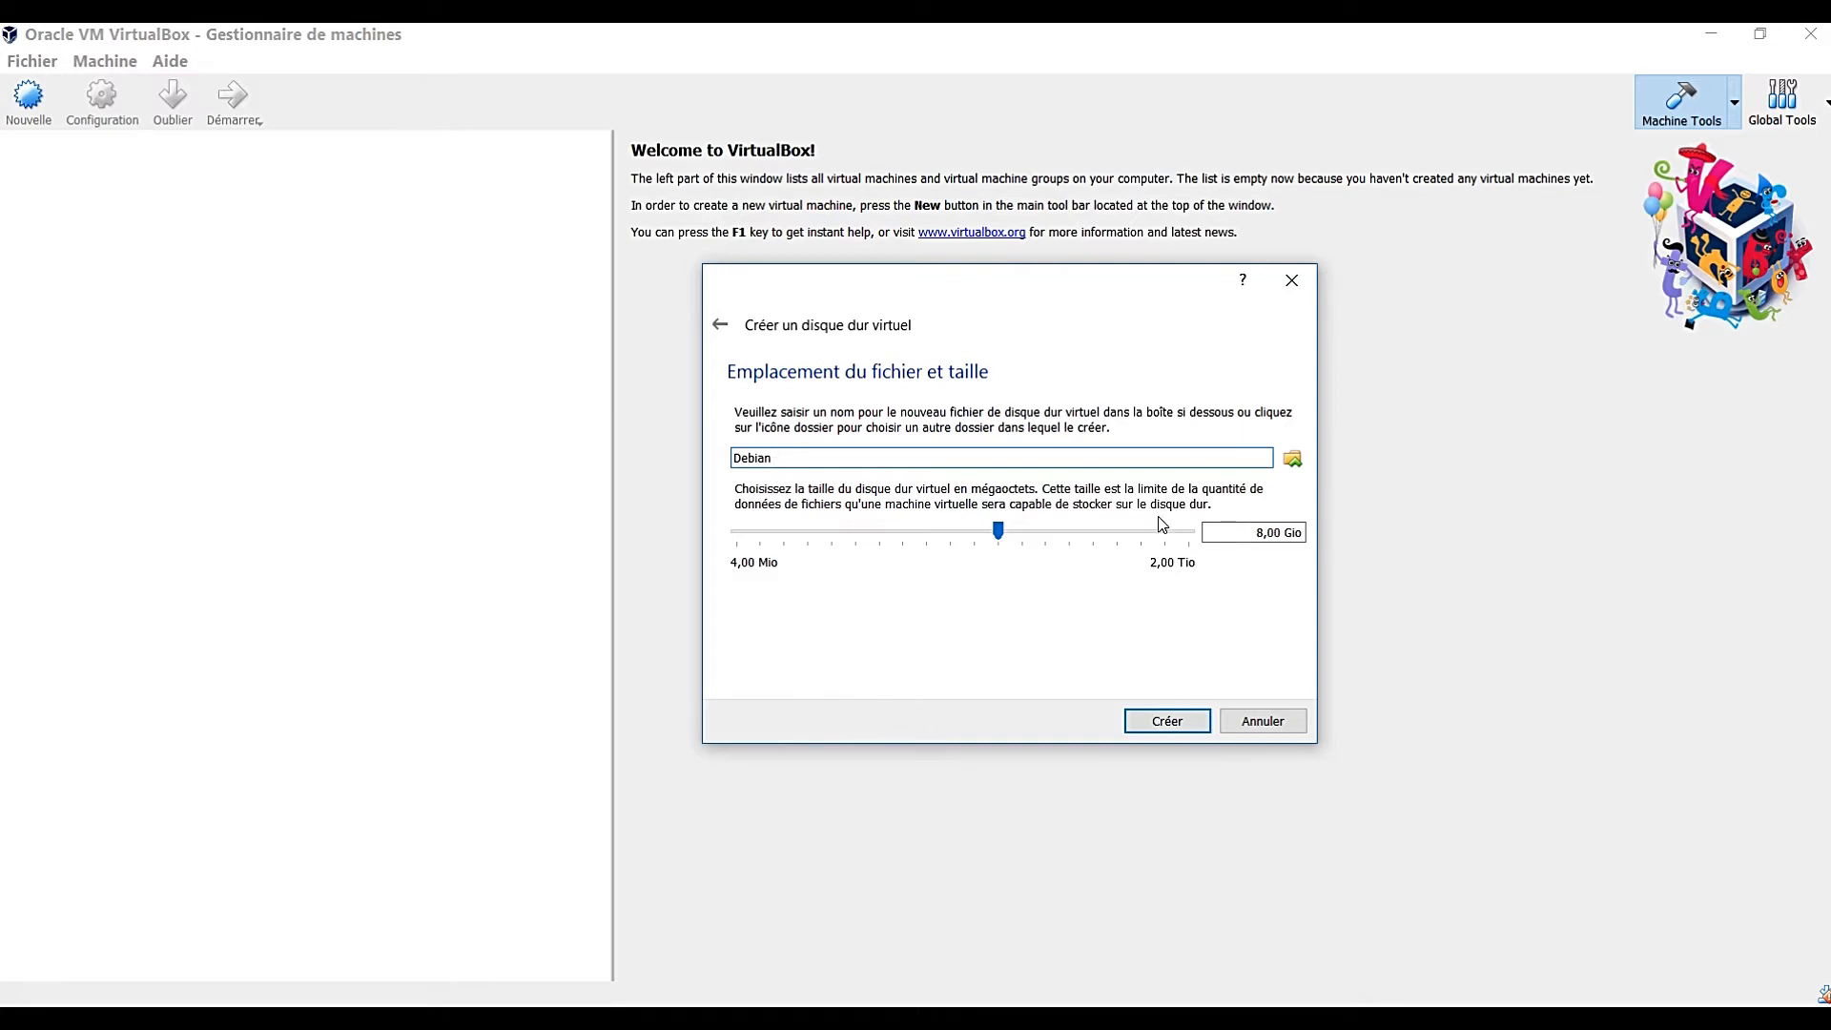
{"action": "left_click", "coordinate": [1166, 722]}
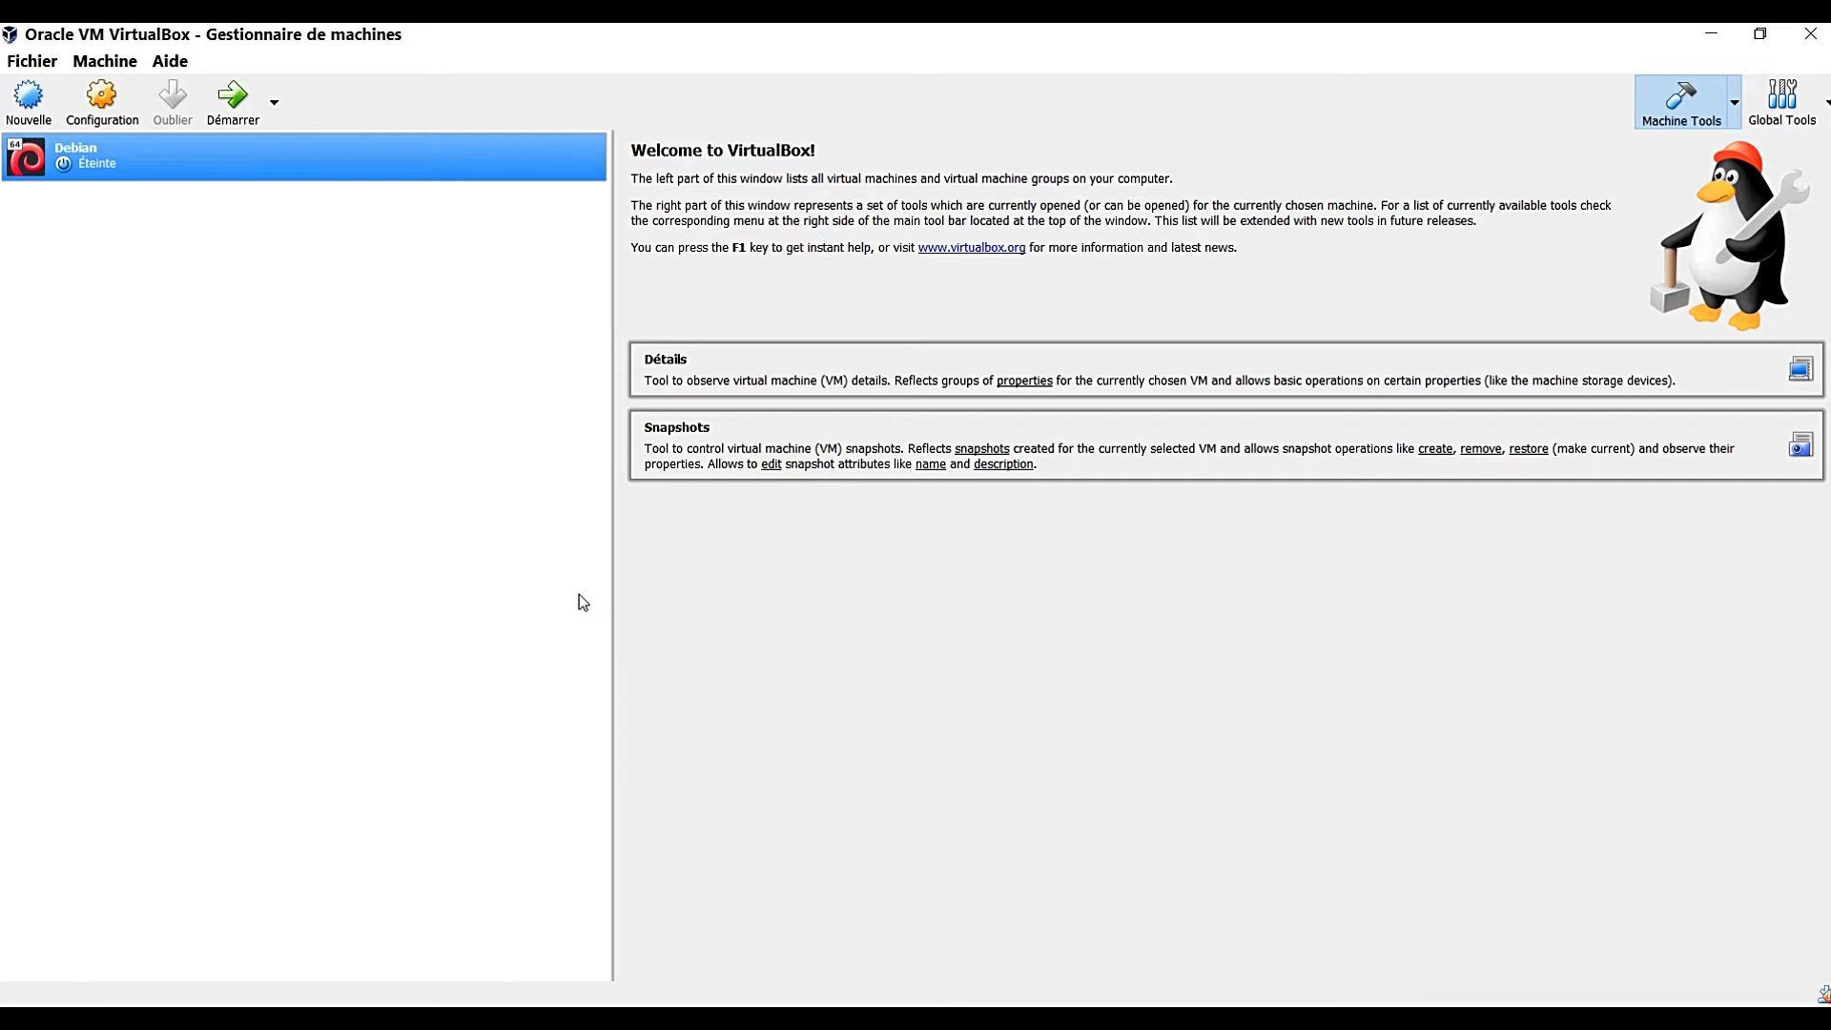
Load debian-9.4.0-amd64-netinst.iso into the Debian machine's empty optical drive
{"action": "left_click", "coordinate": [103, 108]}
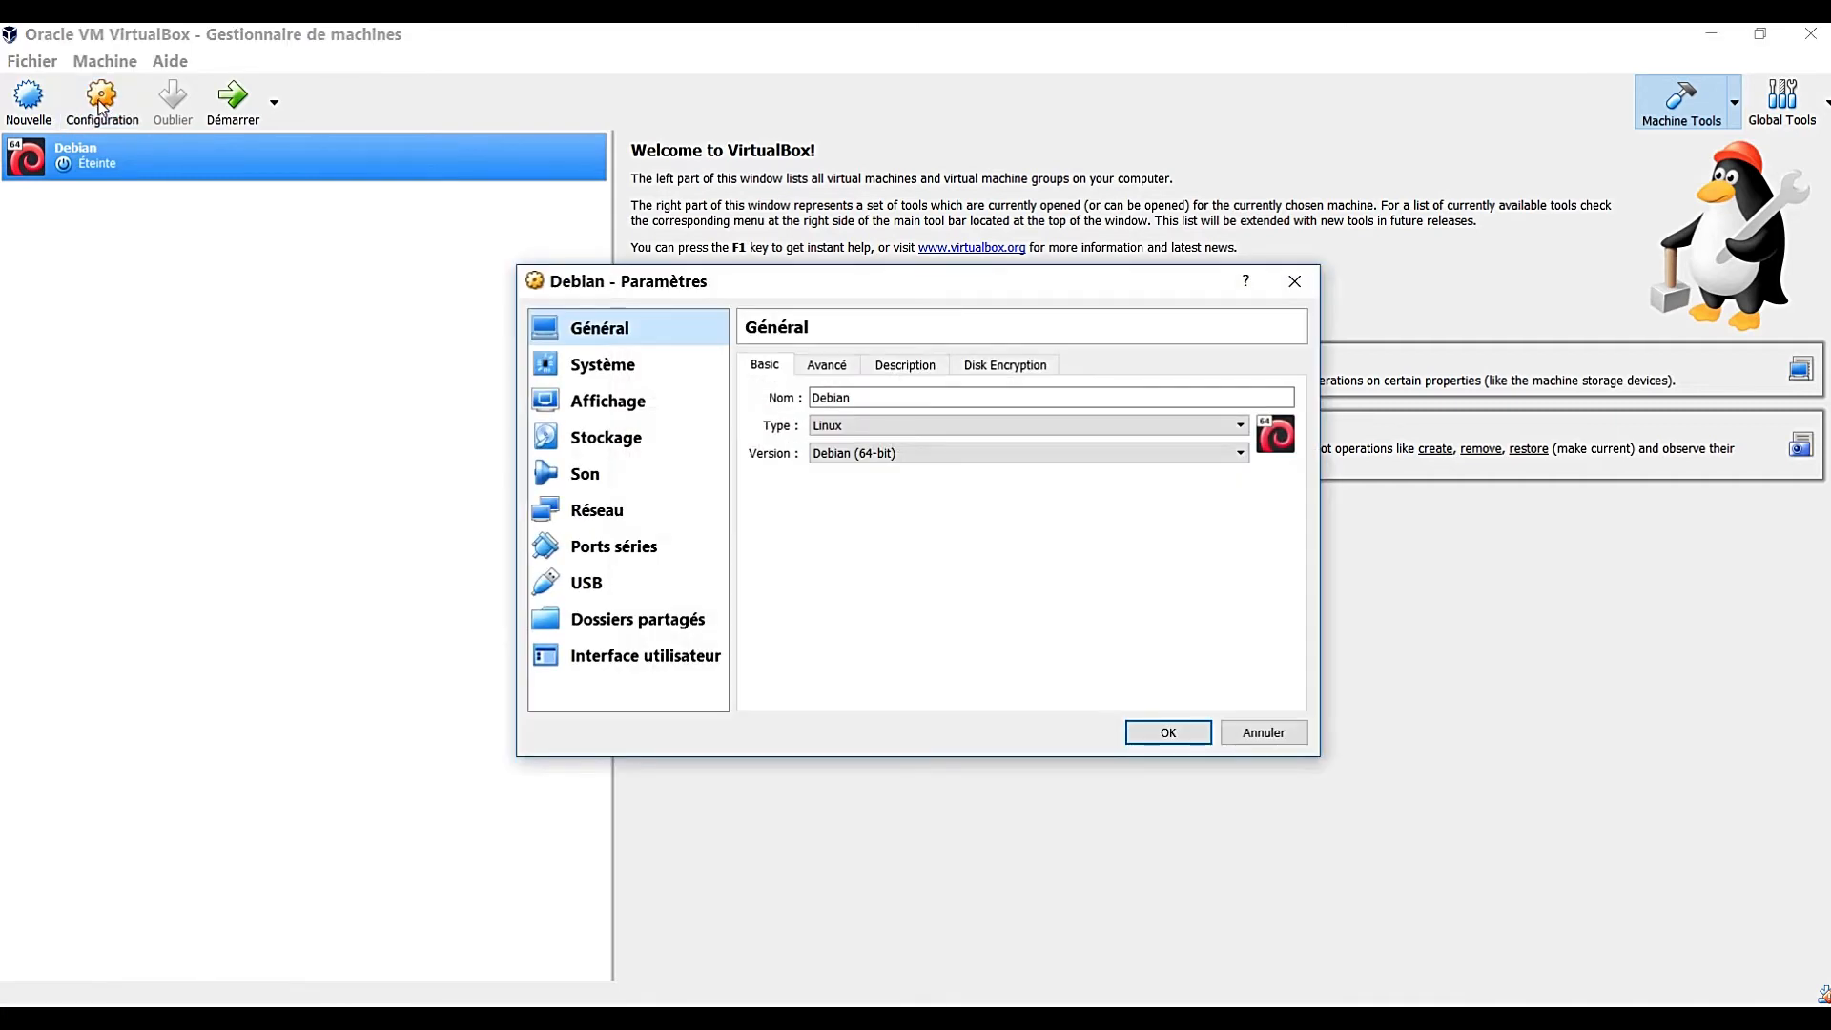
{"action": "left_click_drag", "start_coordinate": [838, 291], "coordinate": [953, 287]}
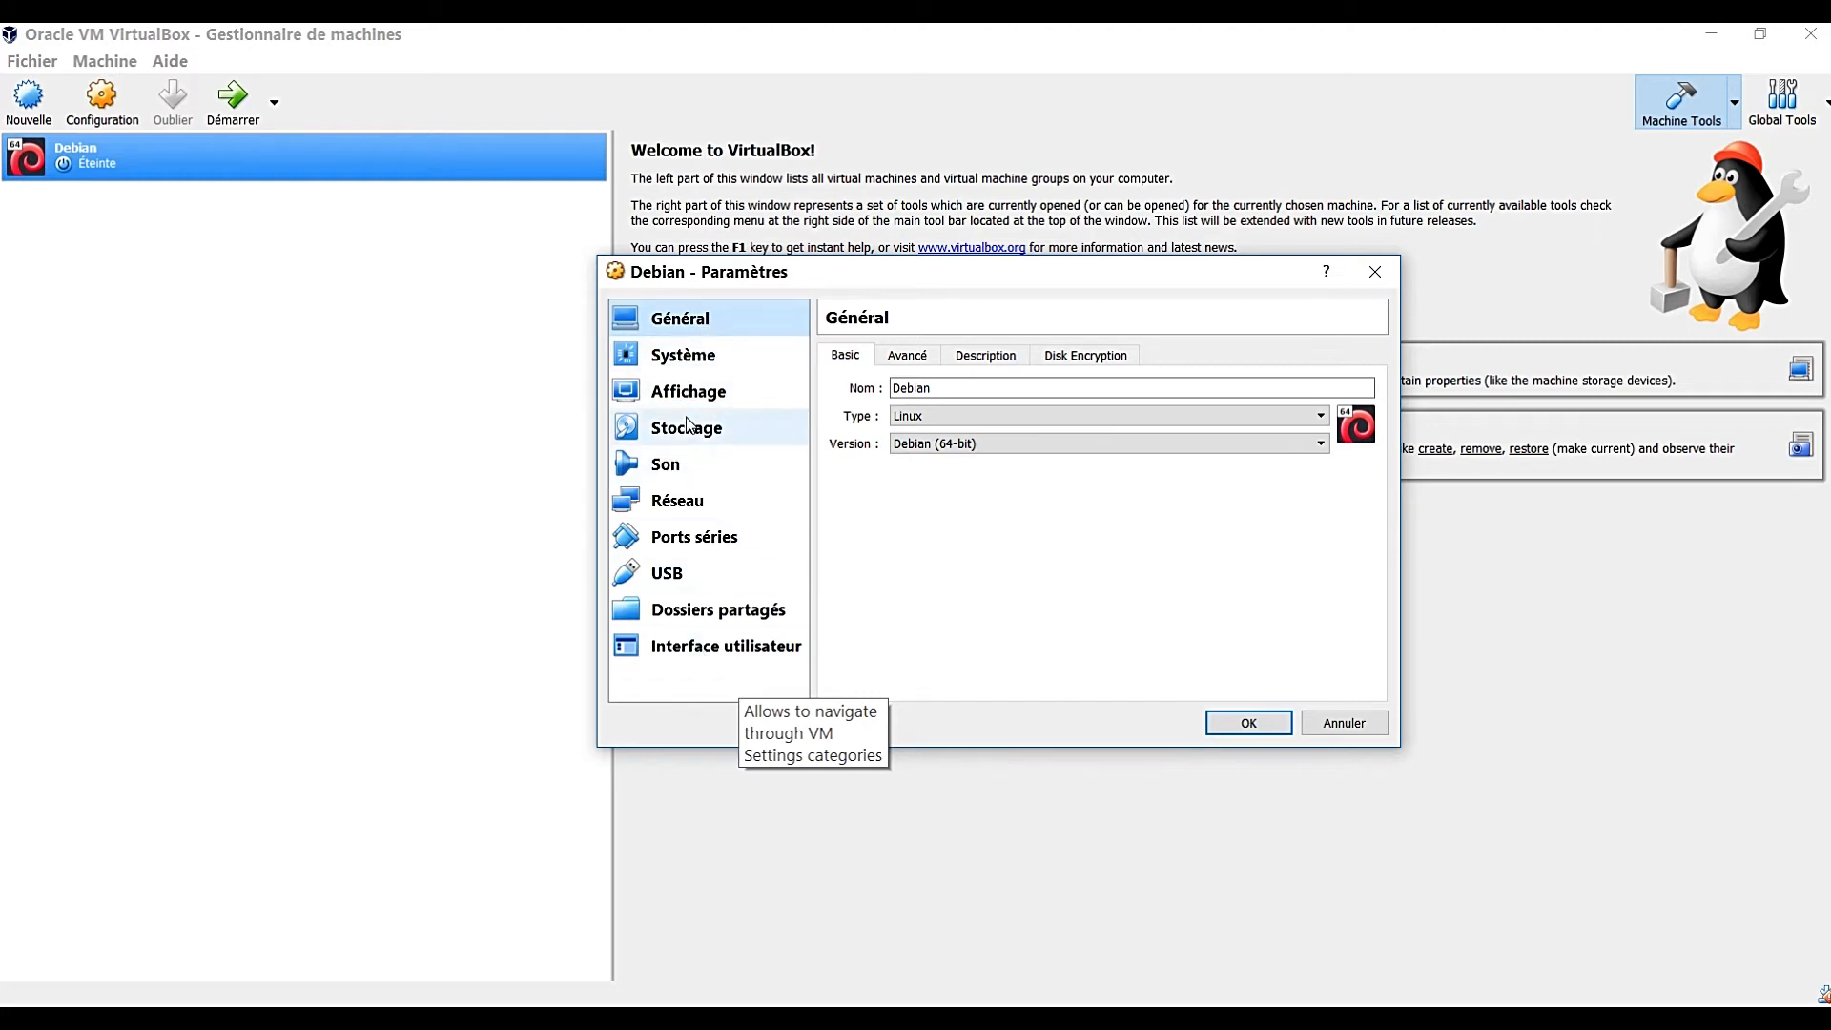
{"action": "left_click", "coordinate": [713, 441]}
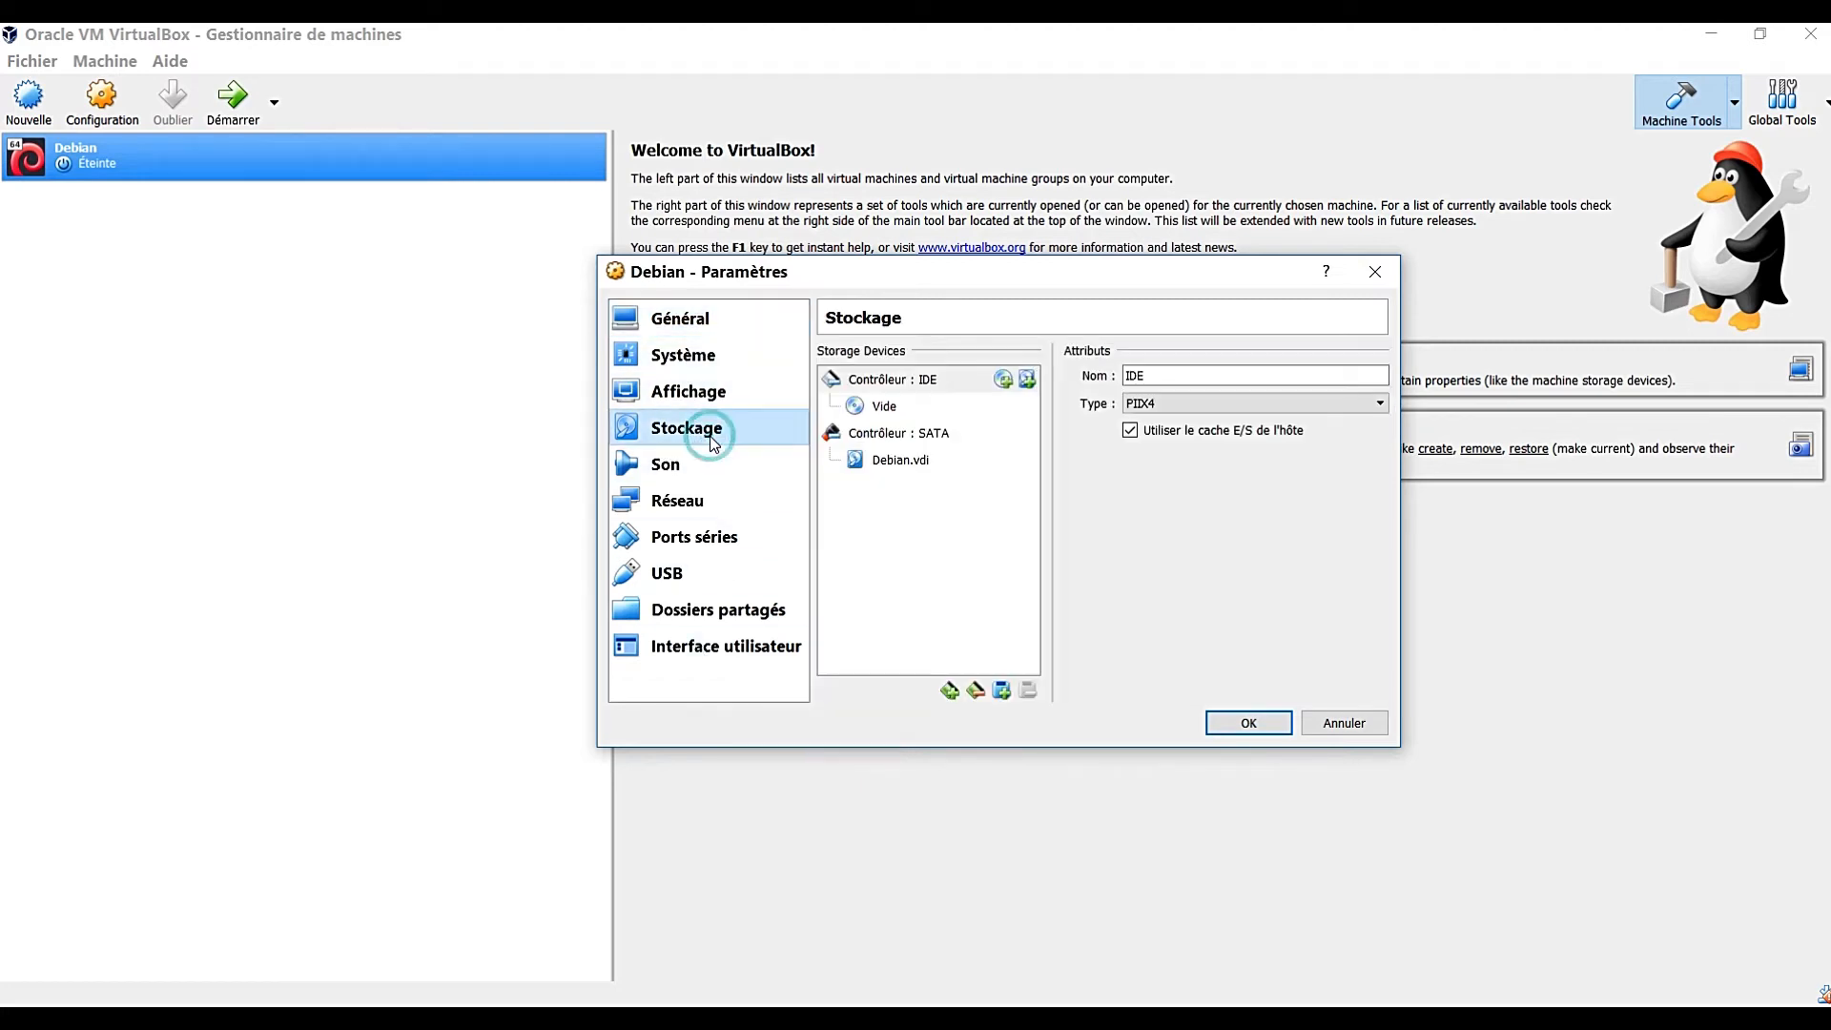
{"action": "left_click", "coordinate": [899, 408]}
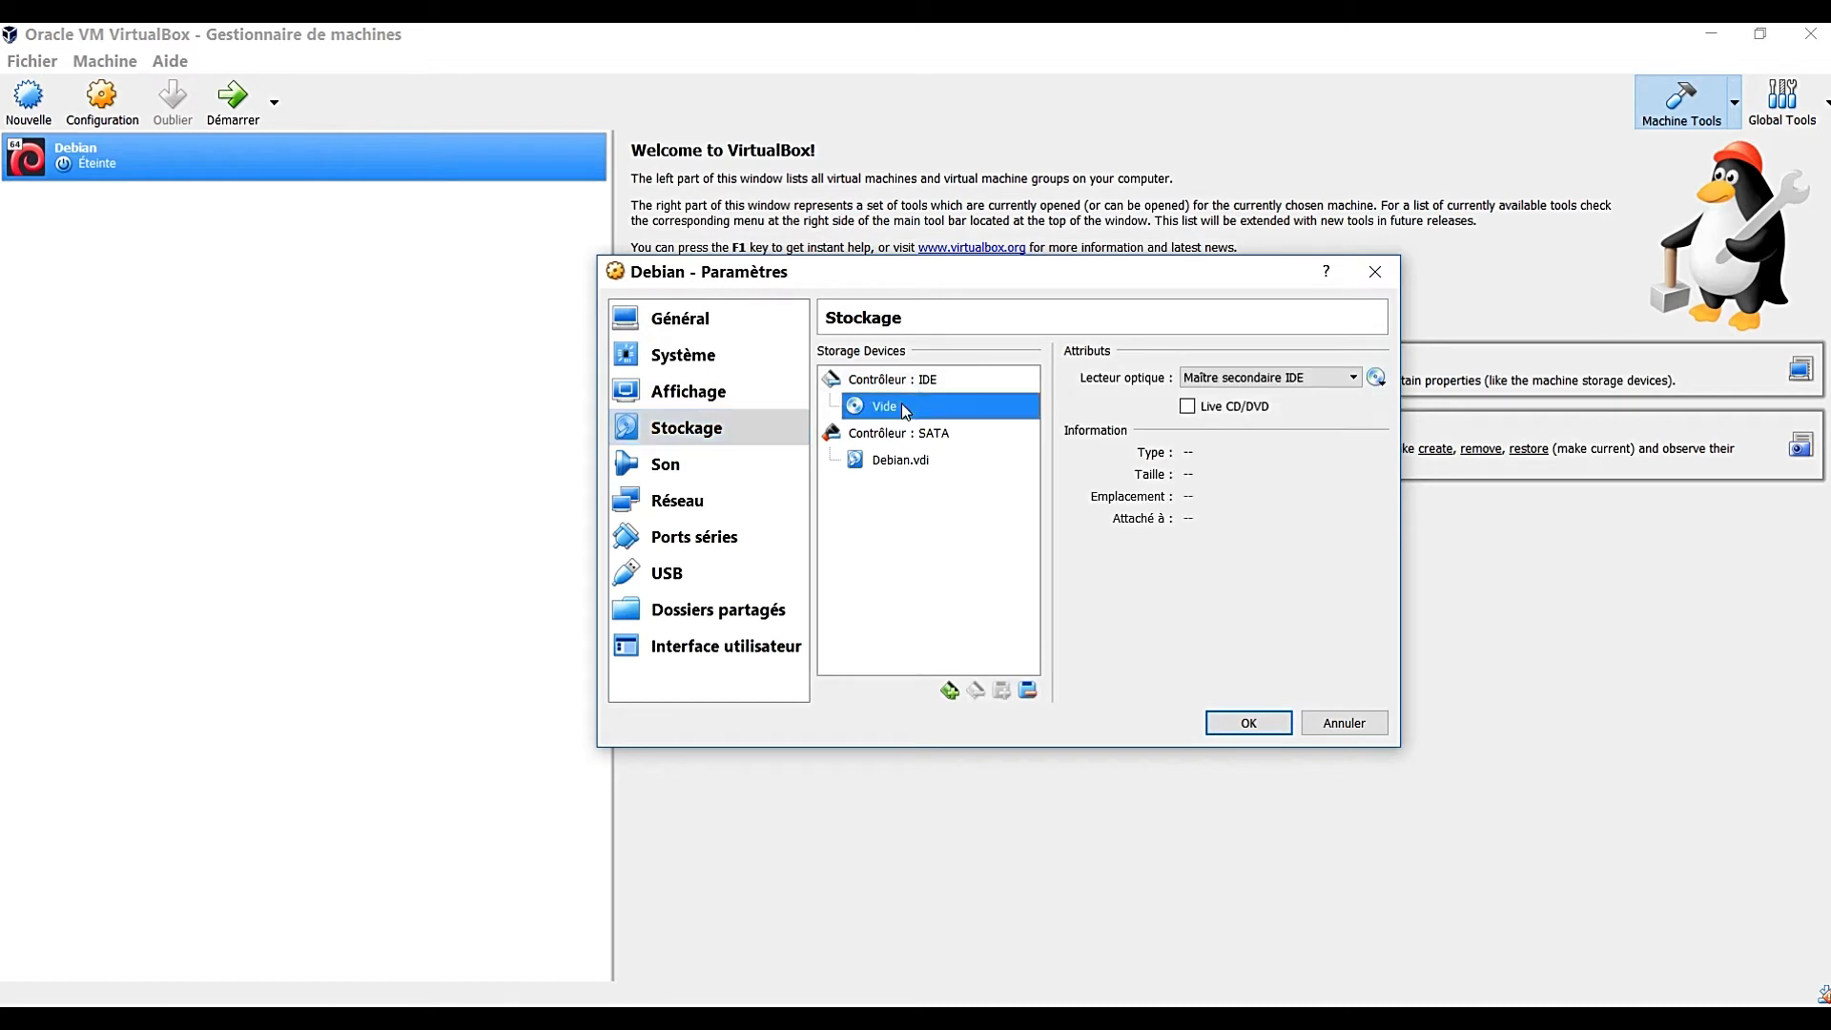
{"action": "left_click", "coordinate": [1375, 378]}
{"action": "left_click", "coordinate": [1387, 408]}
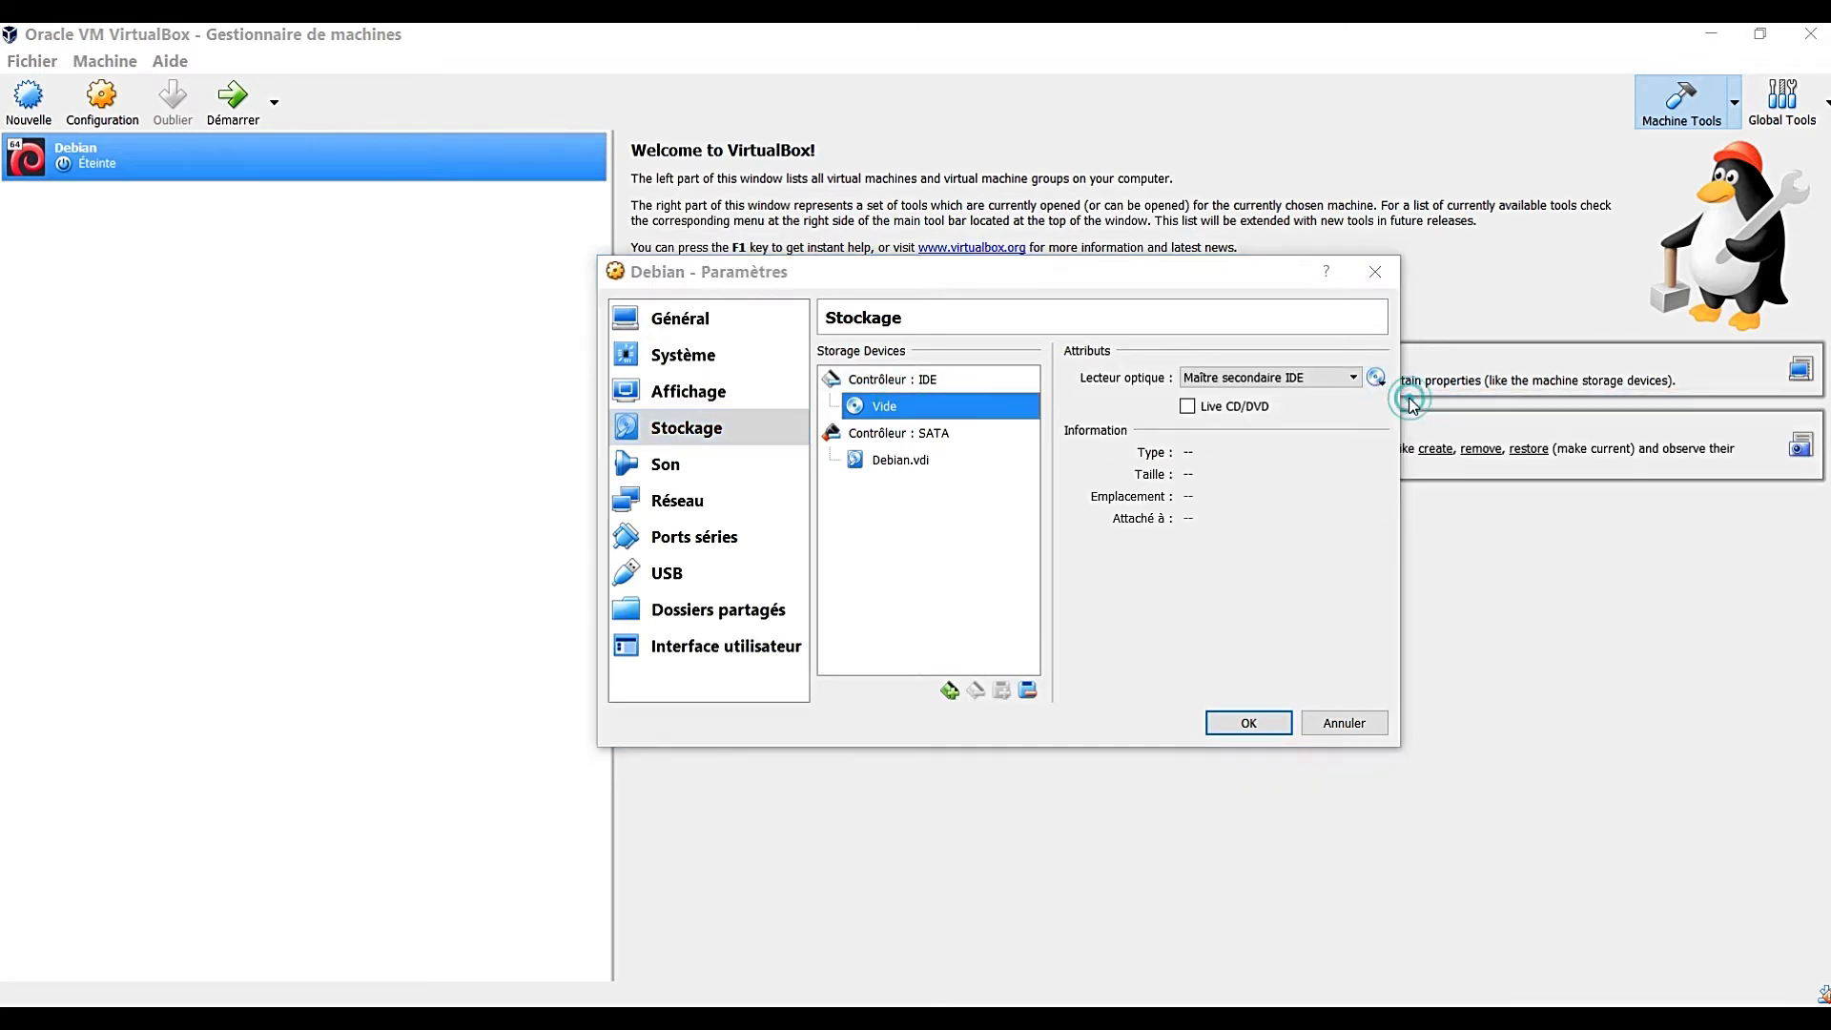
{"action": "left_click", "coordinate": [958, 510]}
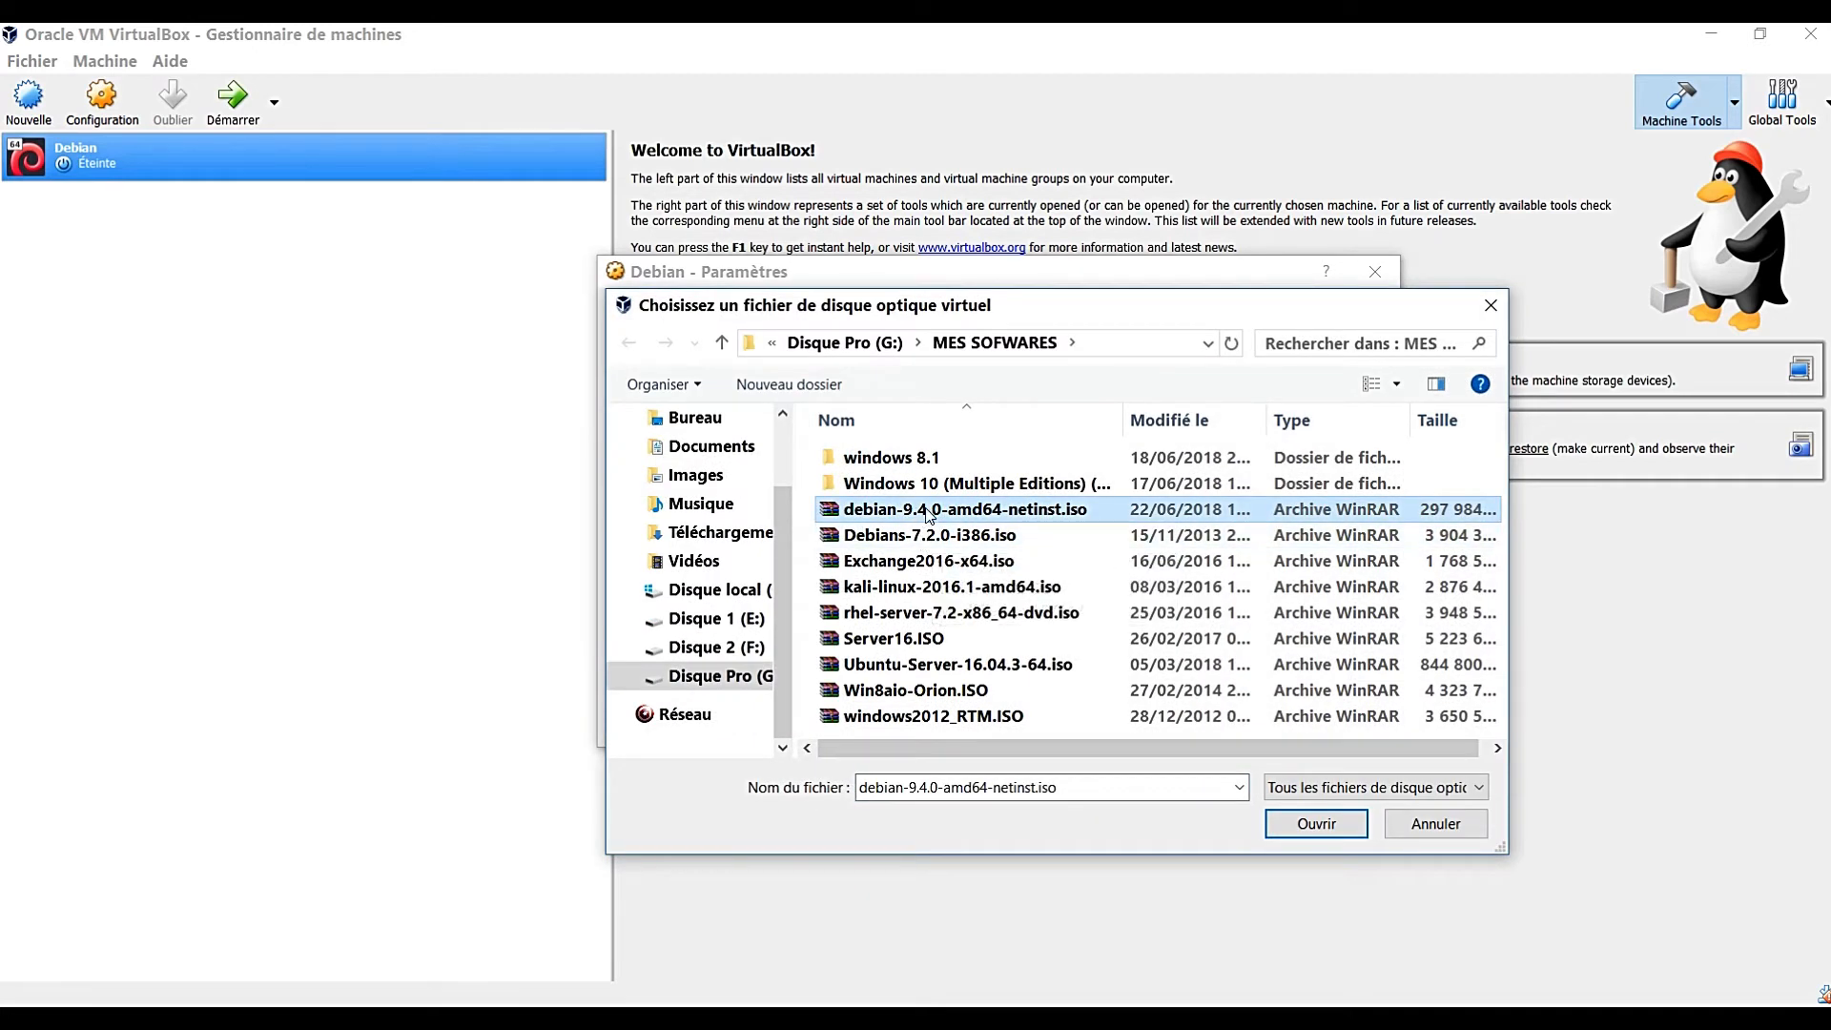
{"action": "left_click", "coordinate": [1317, 826]}
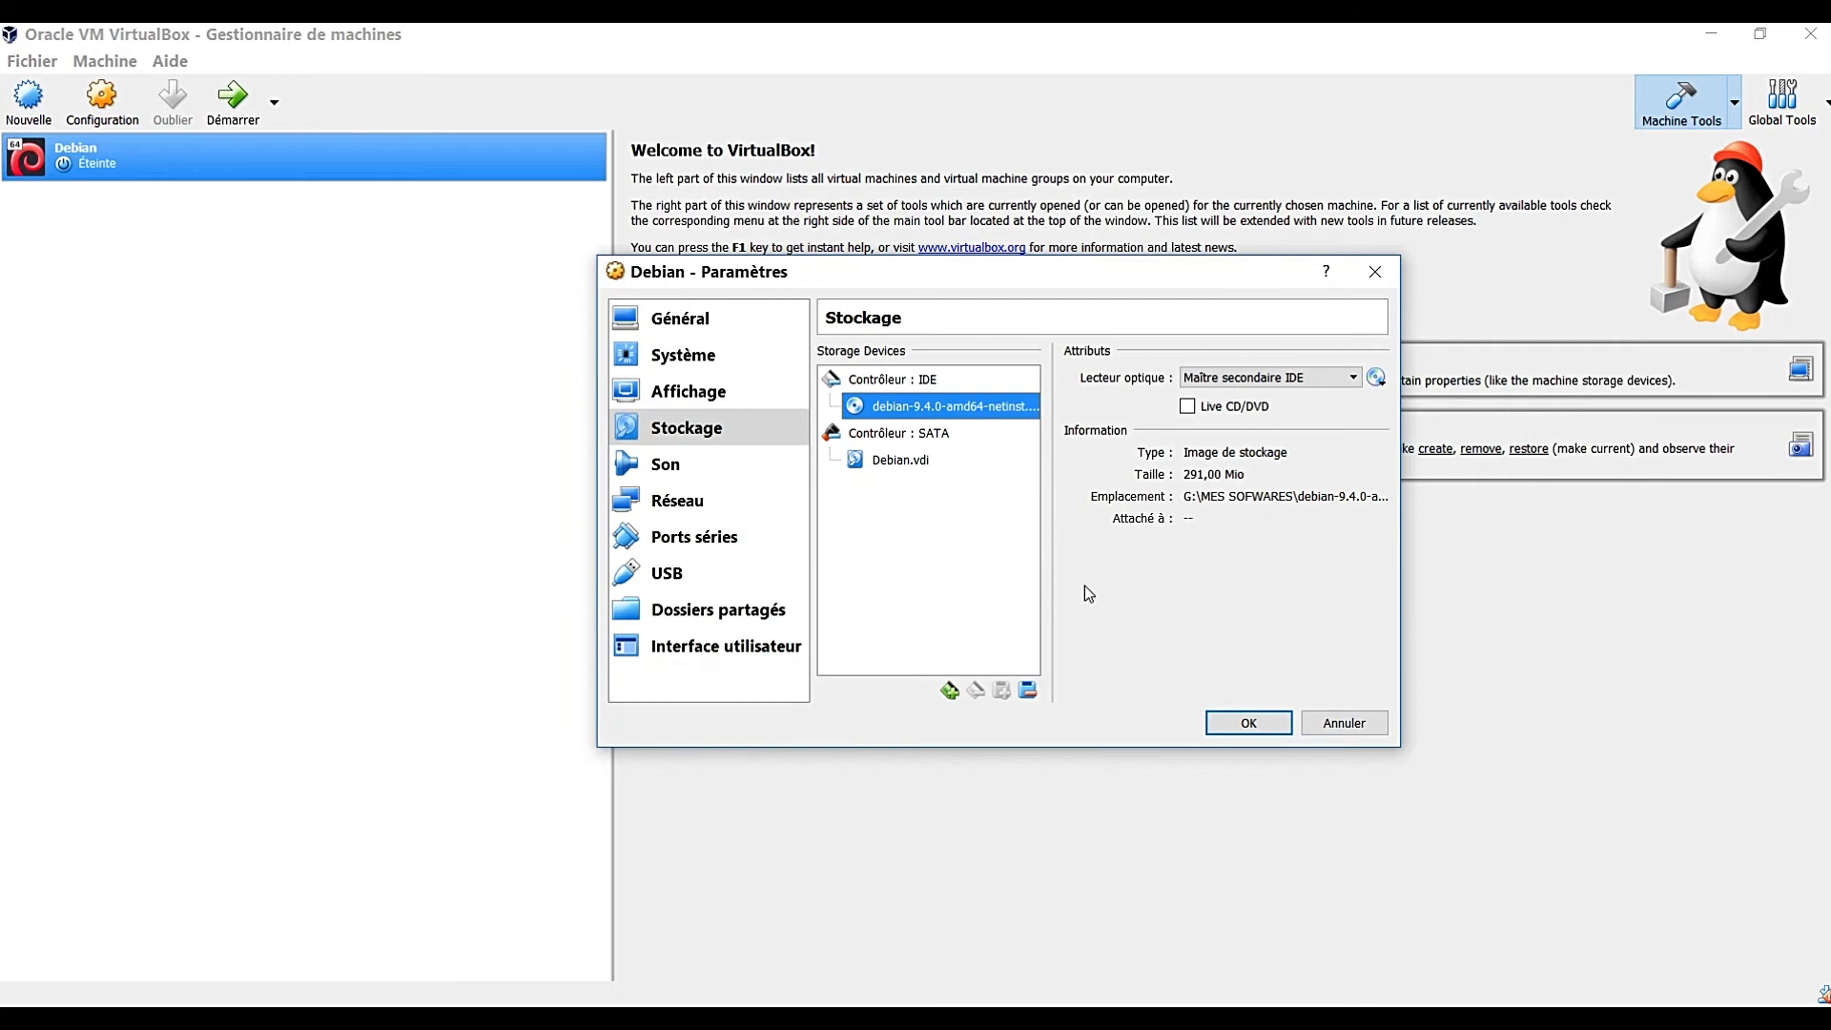
Keep the network adapter type as Intel PRO/1000 MT Desktop
{"action": "left_click", "coordinate": [674, 508]}
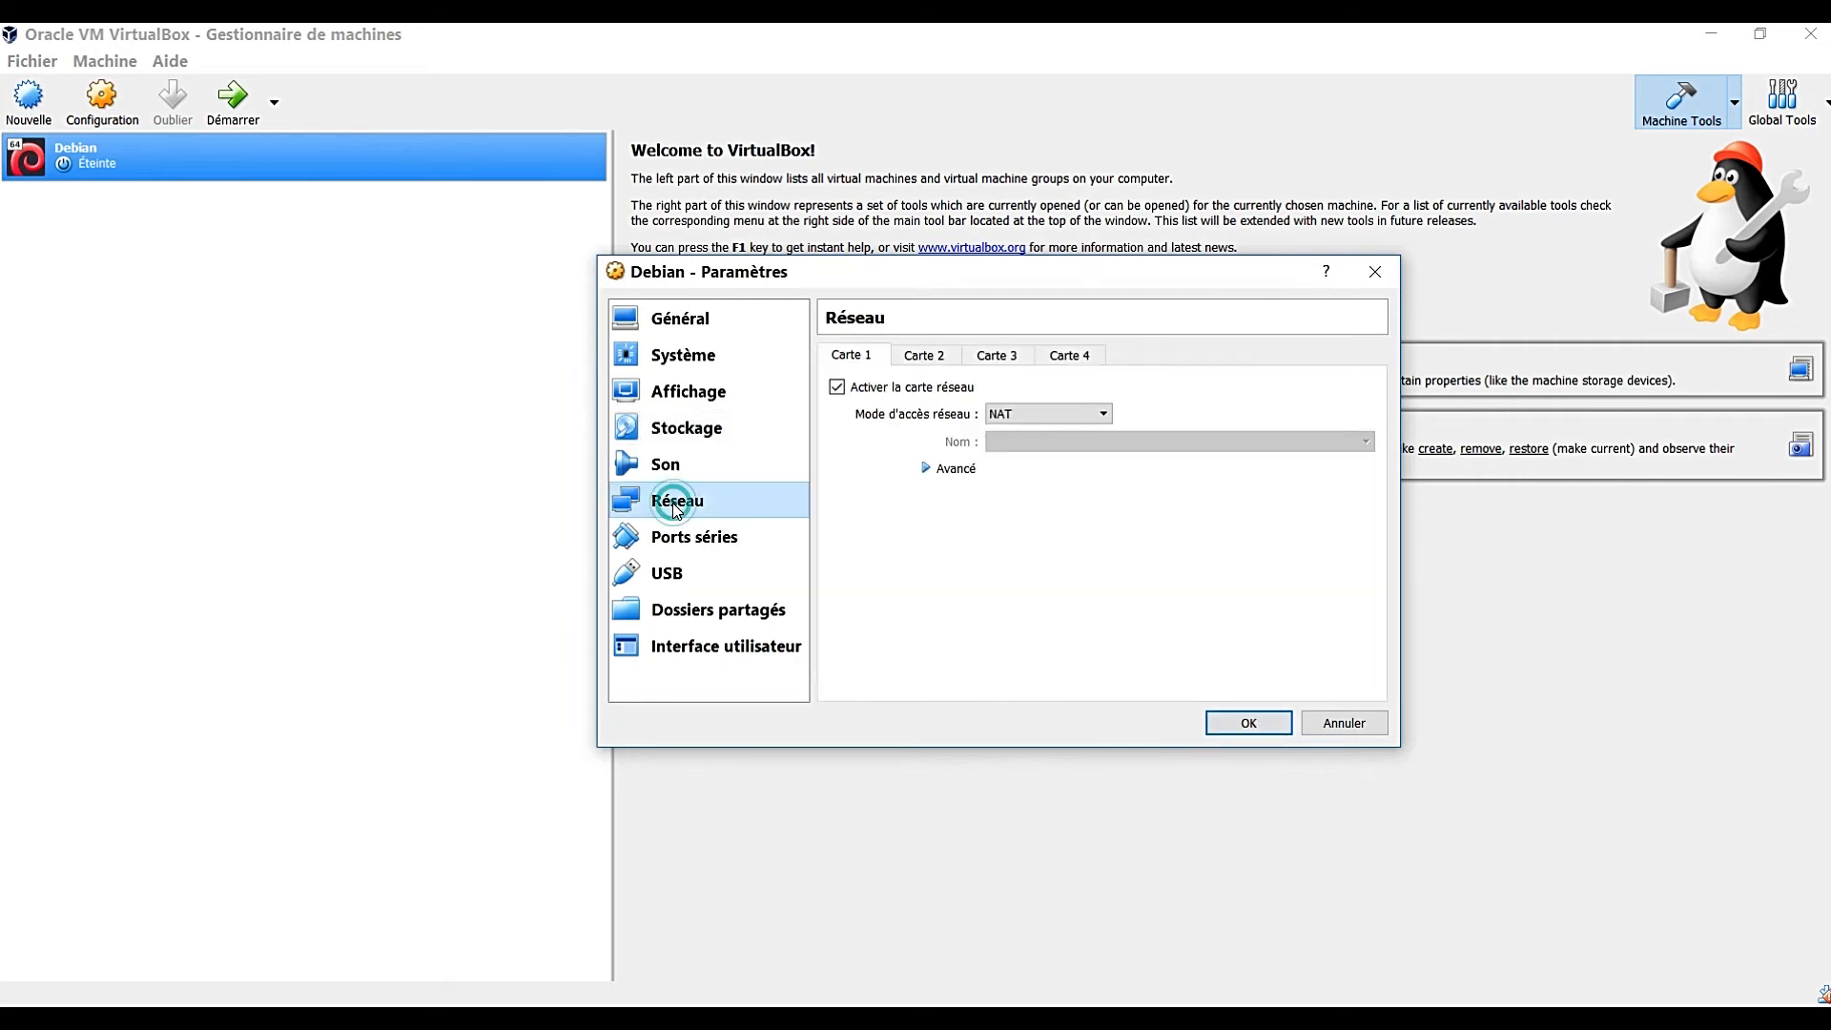
{"action": "left_click", "coordinate": [970, 468]}
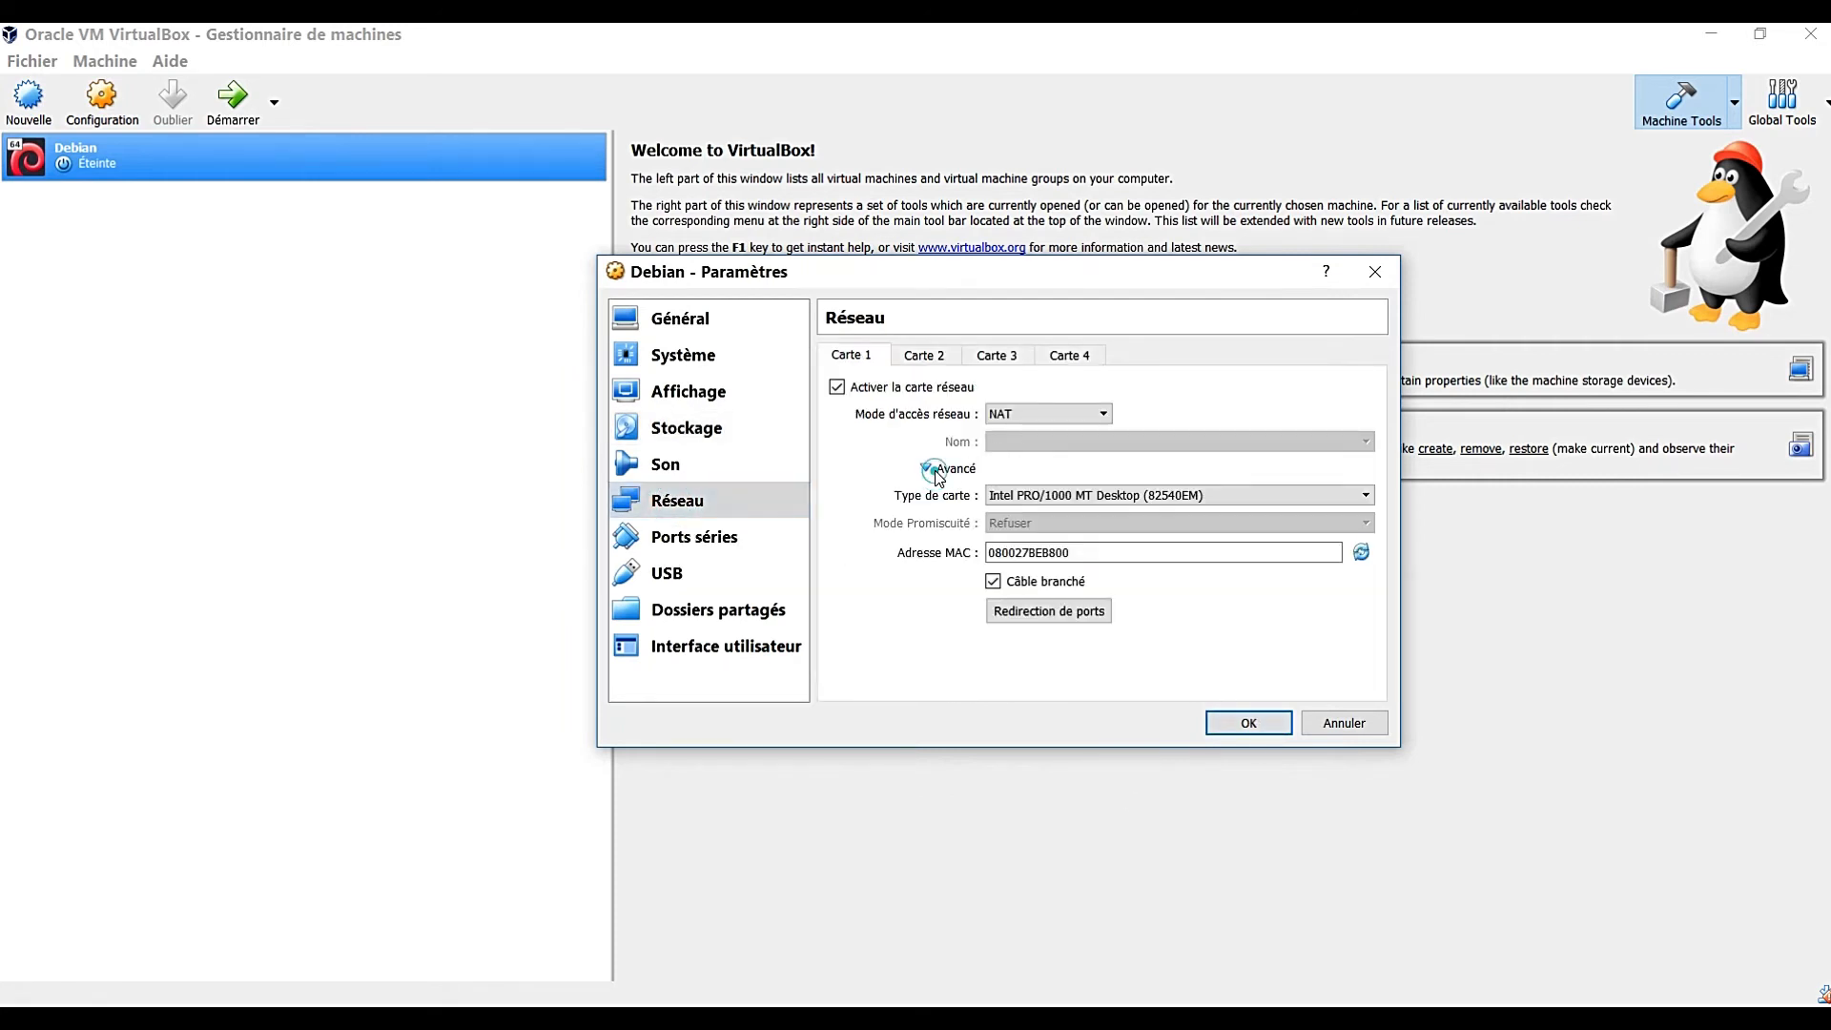
{"action": "left_click", "coordinate": [1103, 507]}
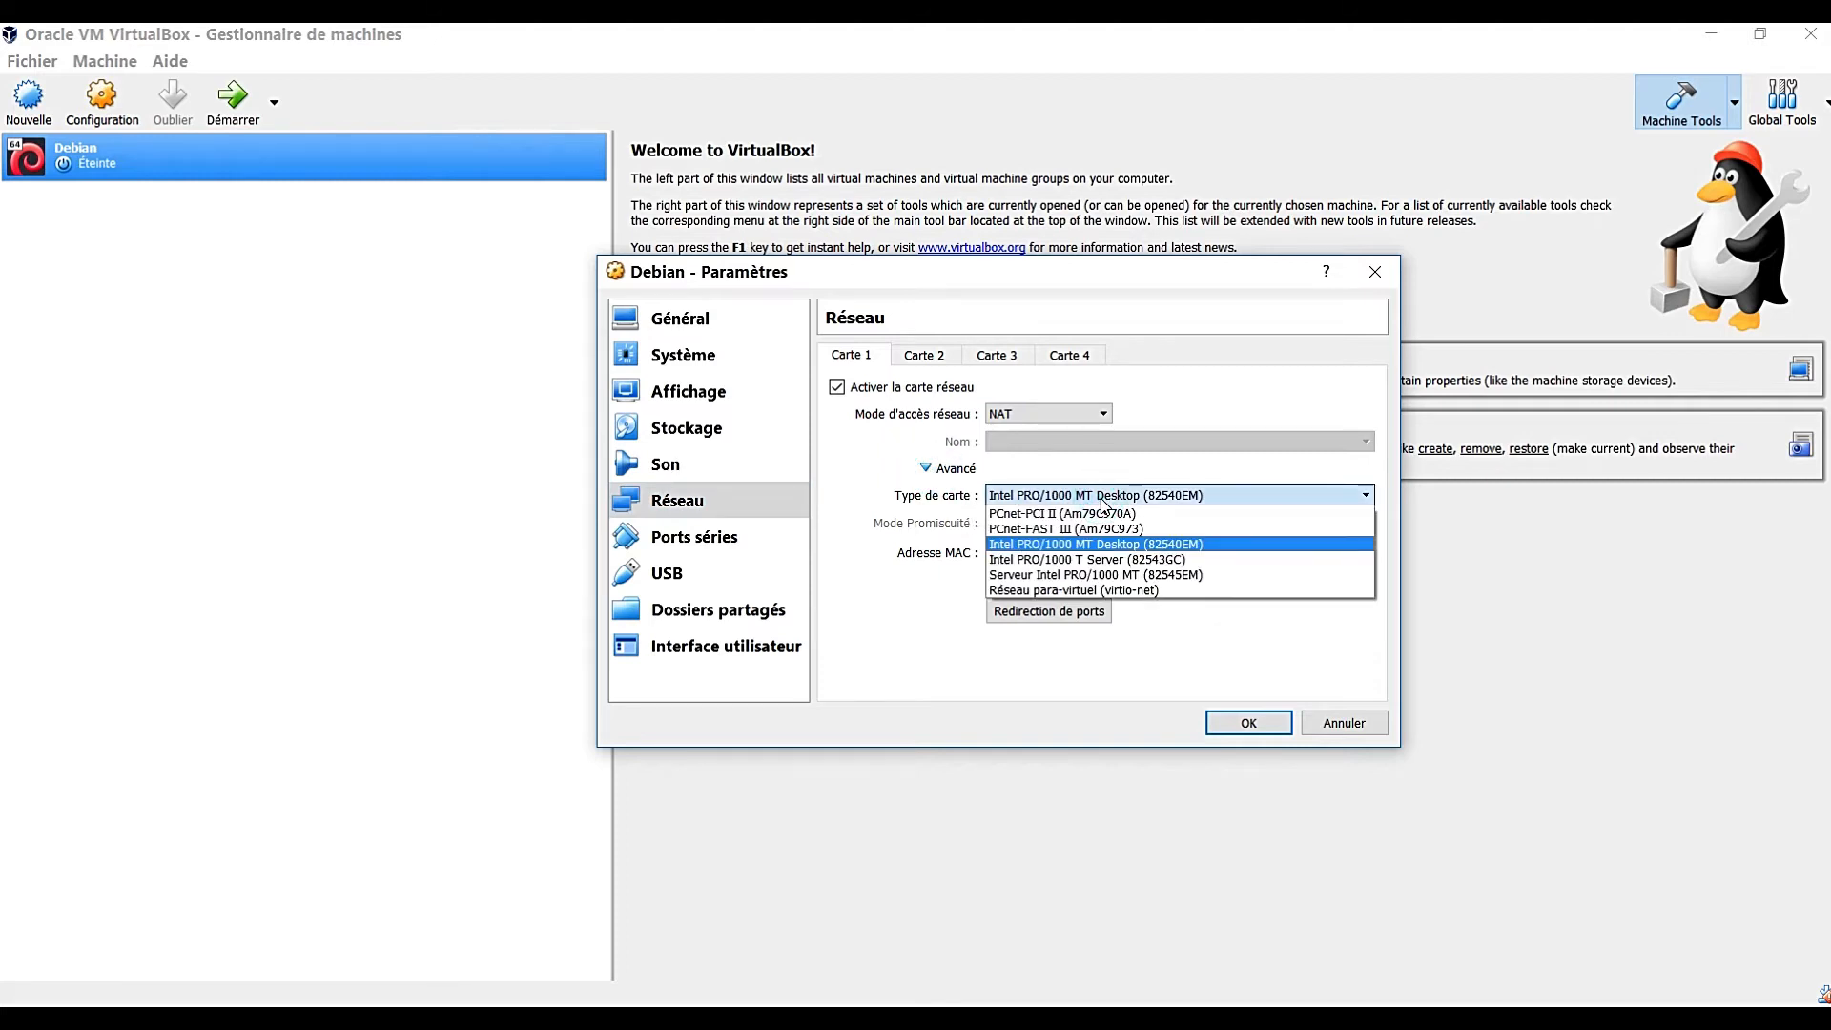
{"action": "left_click", "coordinate": [1102, 500]}
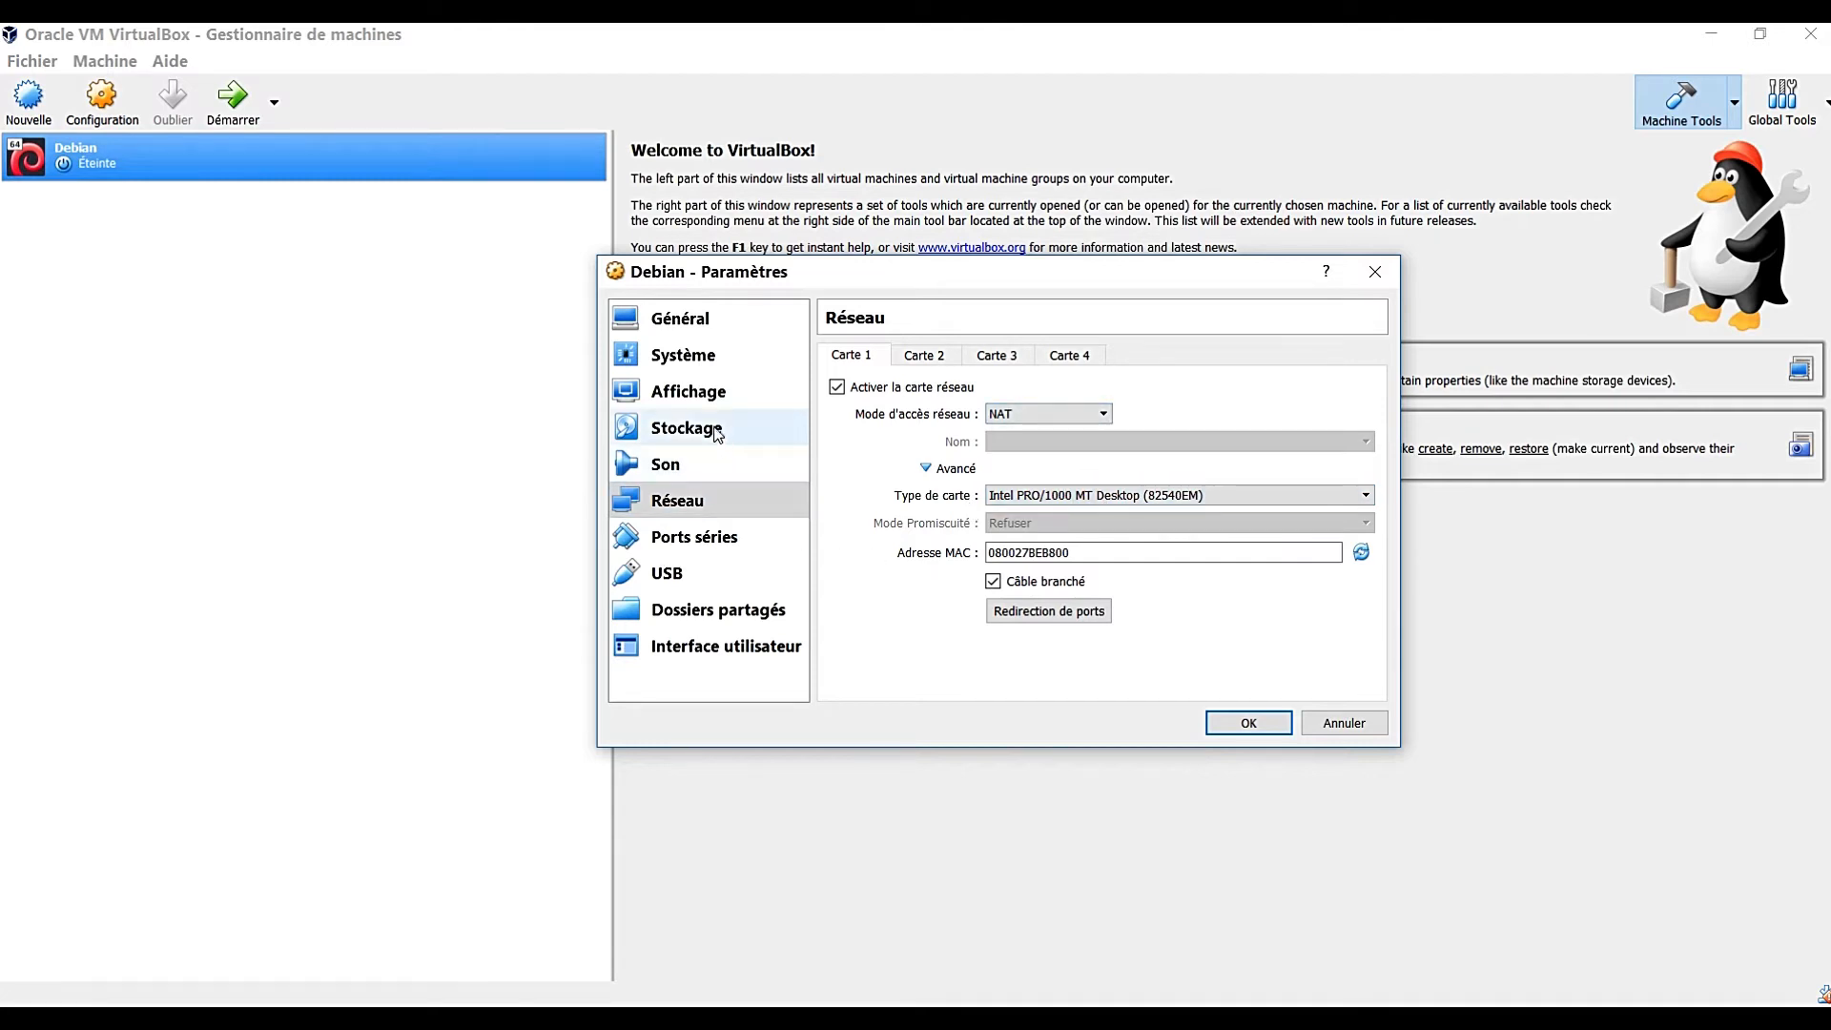
Set boot order to optical, hard disk, network, with floppy disabled and last, and save
{"action": "left_click", "coordinate": [704, 393]}
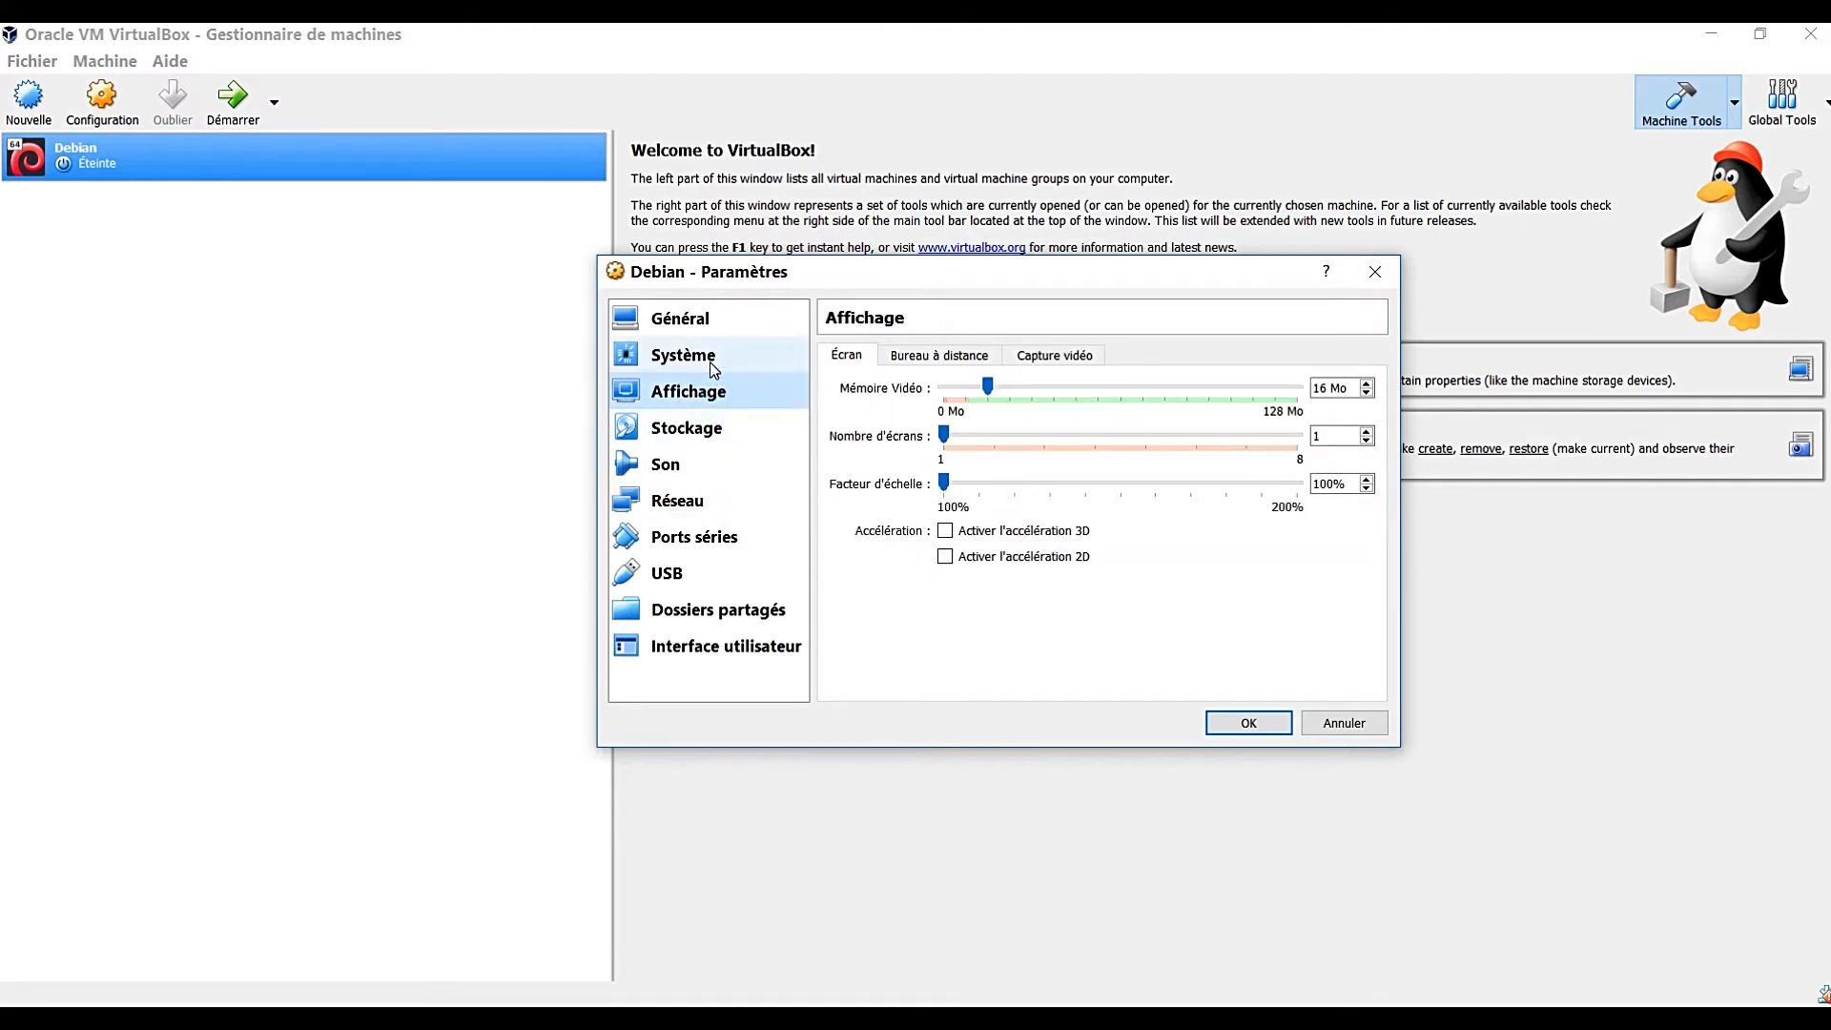
{"action": "left_click", "coordinate": [704, 359]}
{"action": "left_click", "coordinate": [975, 439]}
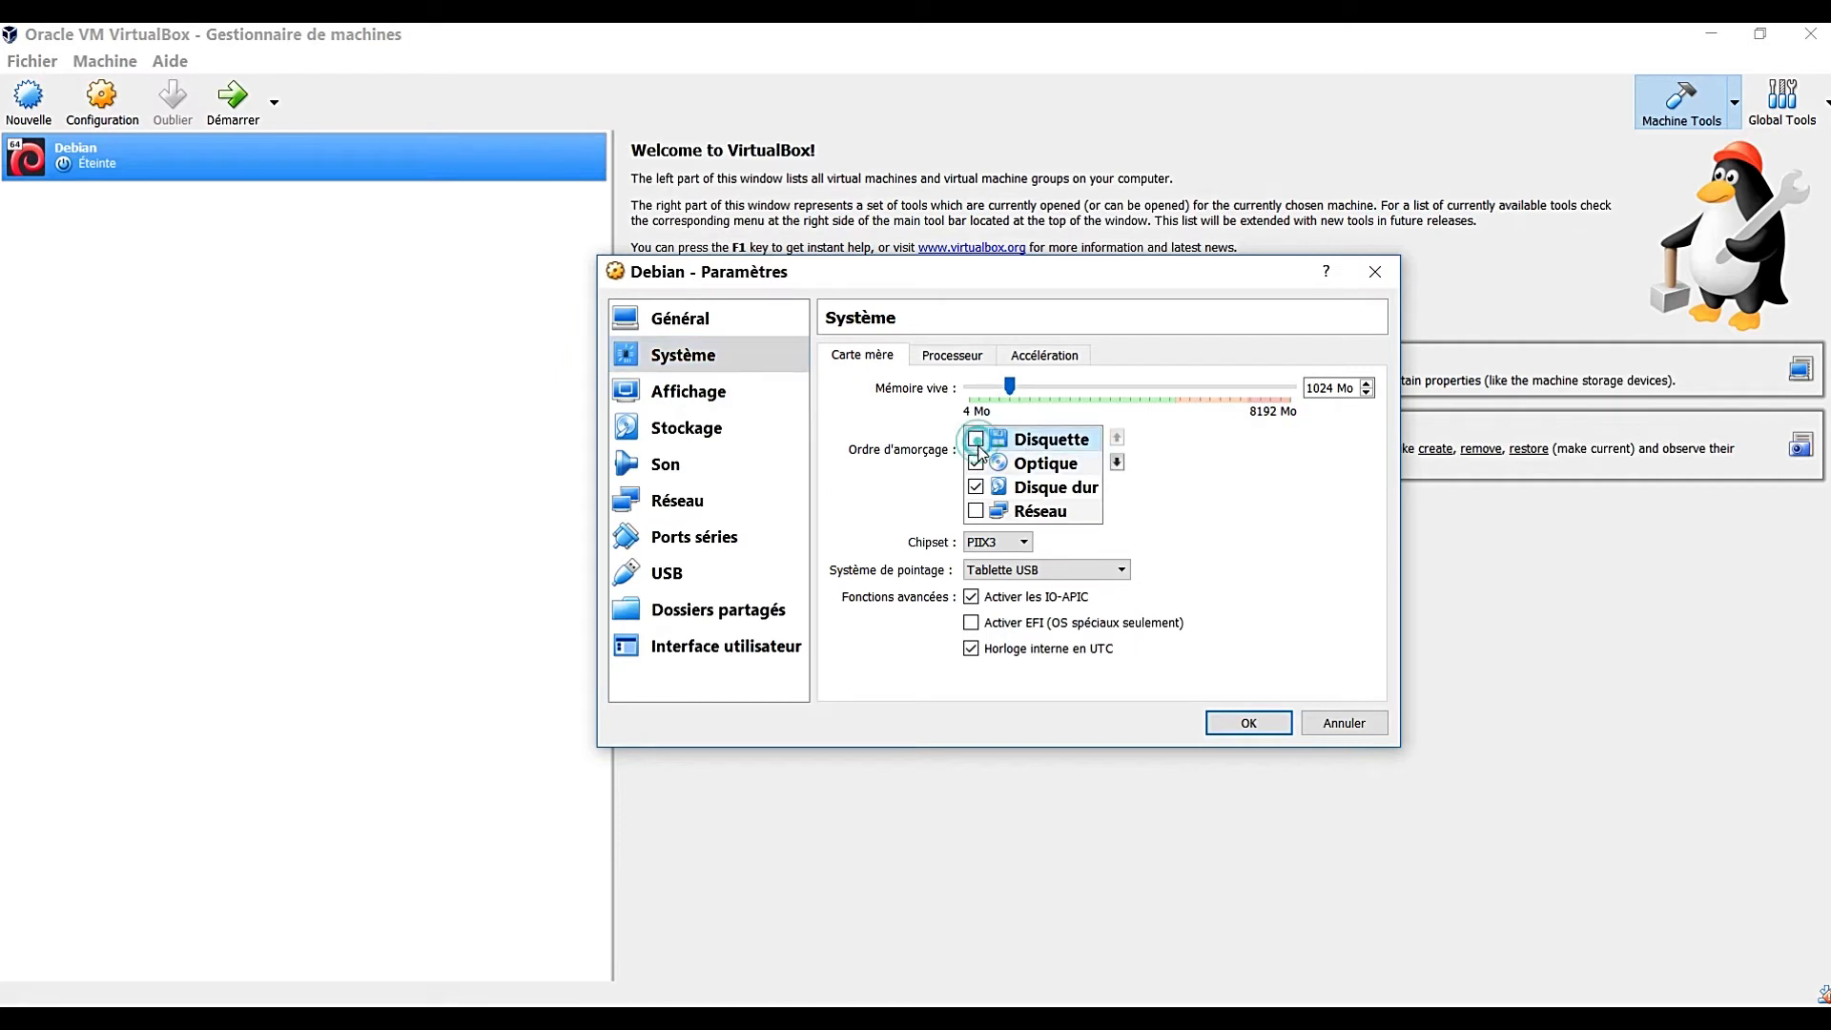
{"action": "left_click", "coordinate": [1116, 462]}
{"action": "left_click", "coordinate": [1116, 461]}
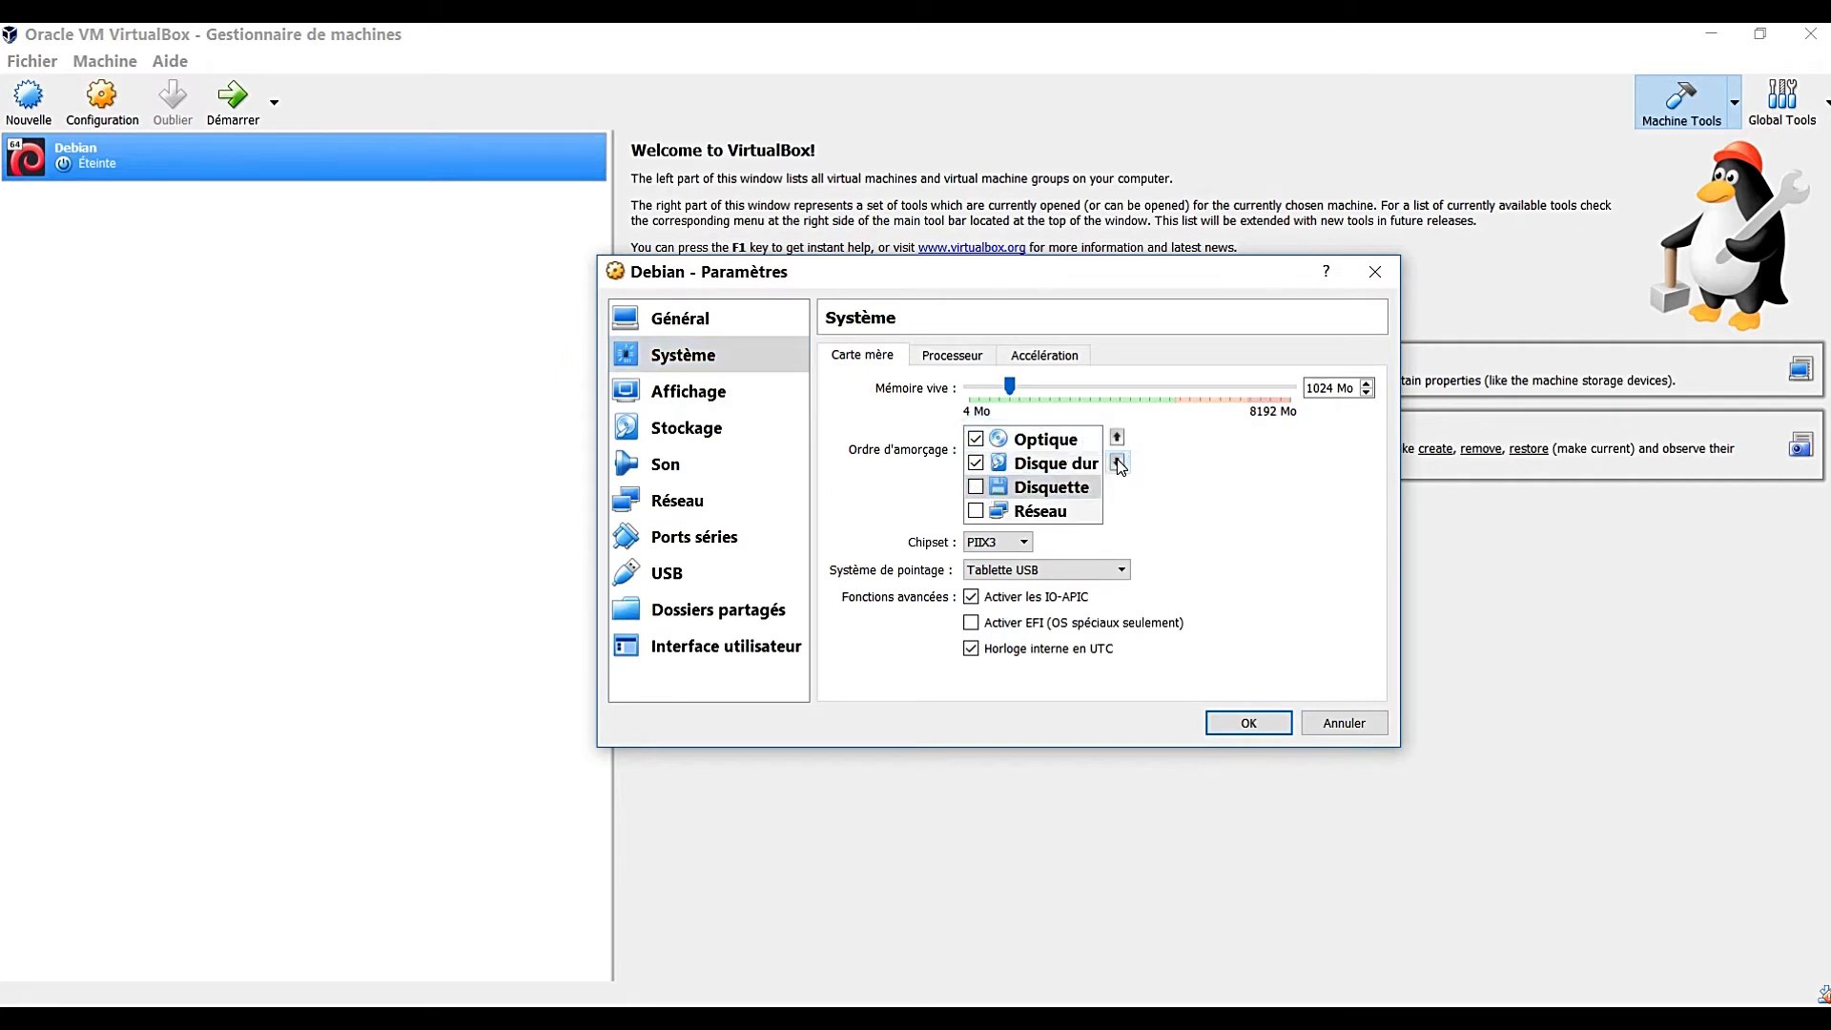
{"action": "left_click", "coordinate": [1116, 462]}
{"action": "left_click", "coordinate": [973, 488]}
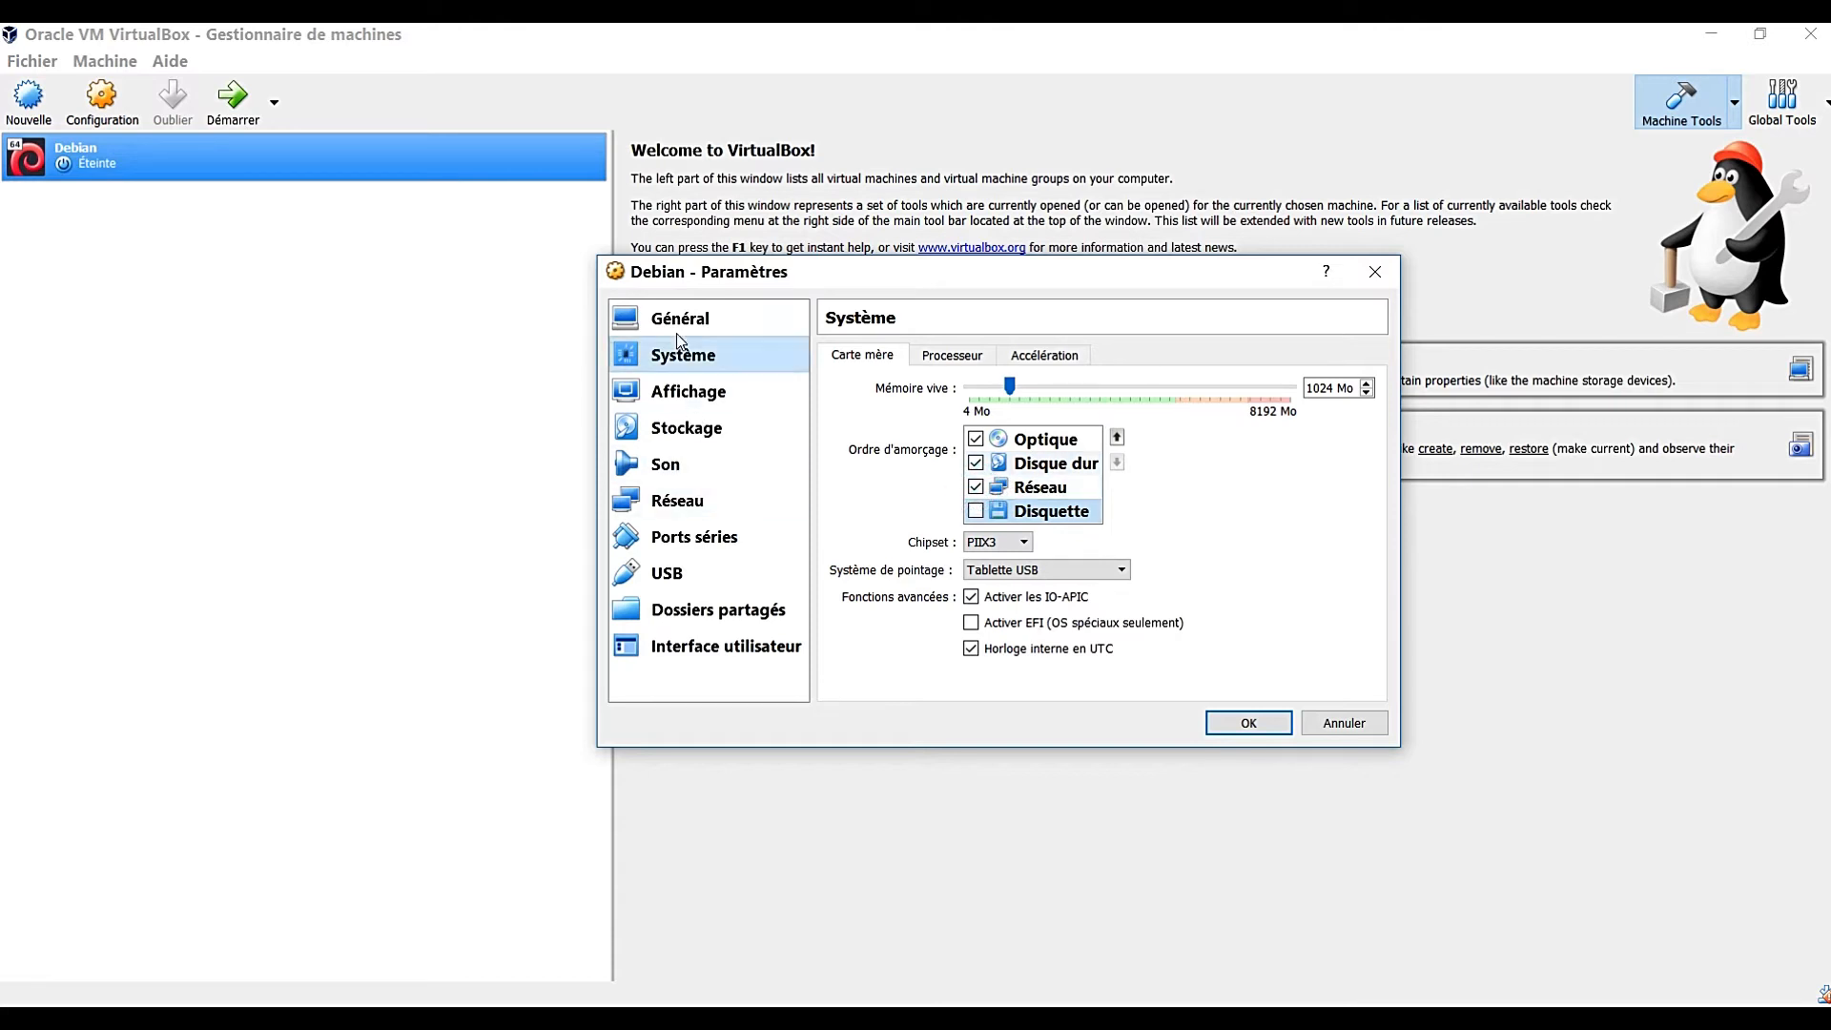
{"action": "left_click", "coordinate": [1244, 727]}
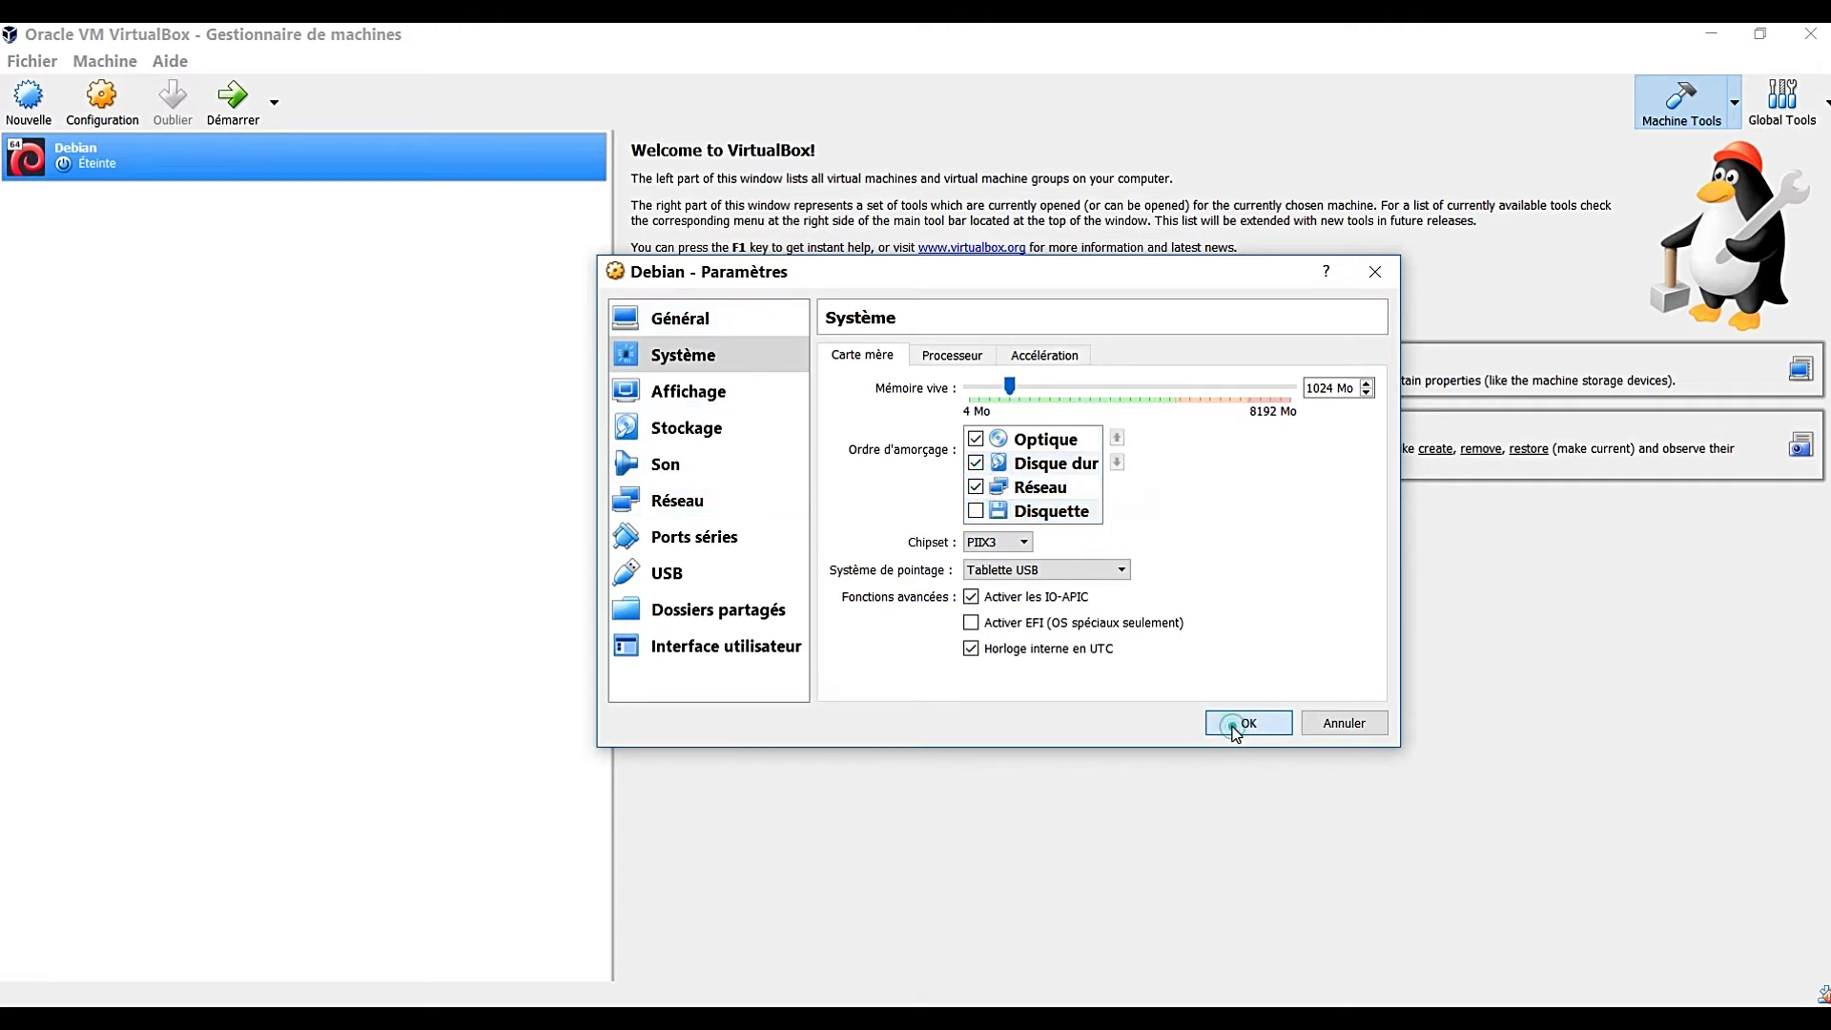
Start the Debian VM, dismiss capture notices, launch Graphical install and widen the window
{"action": "left_click", "coordinate": [233, 98]}
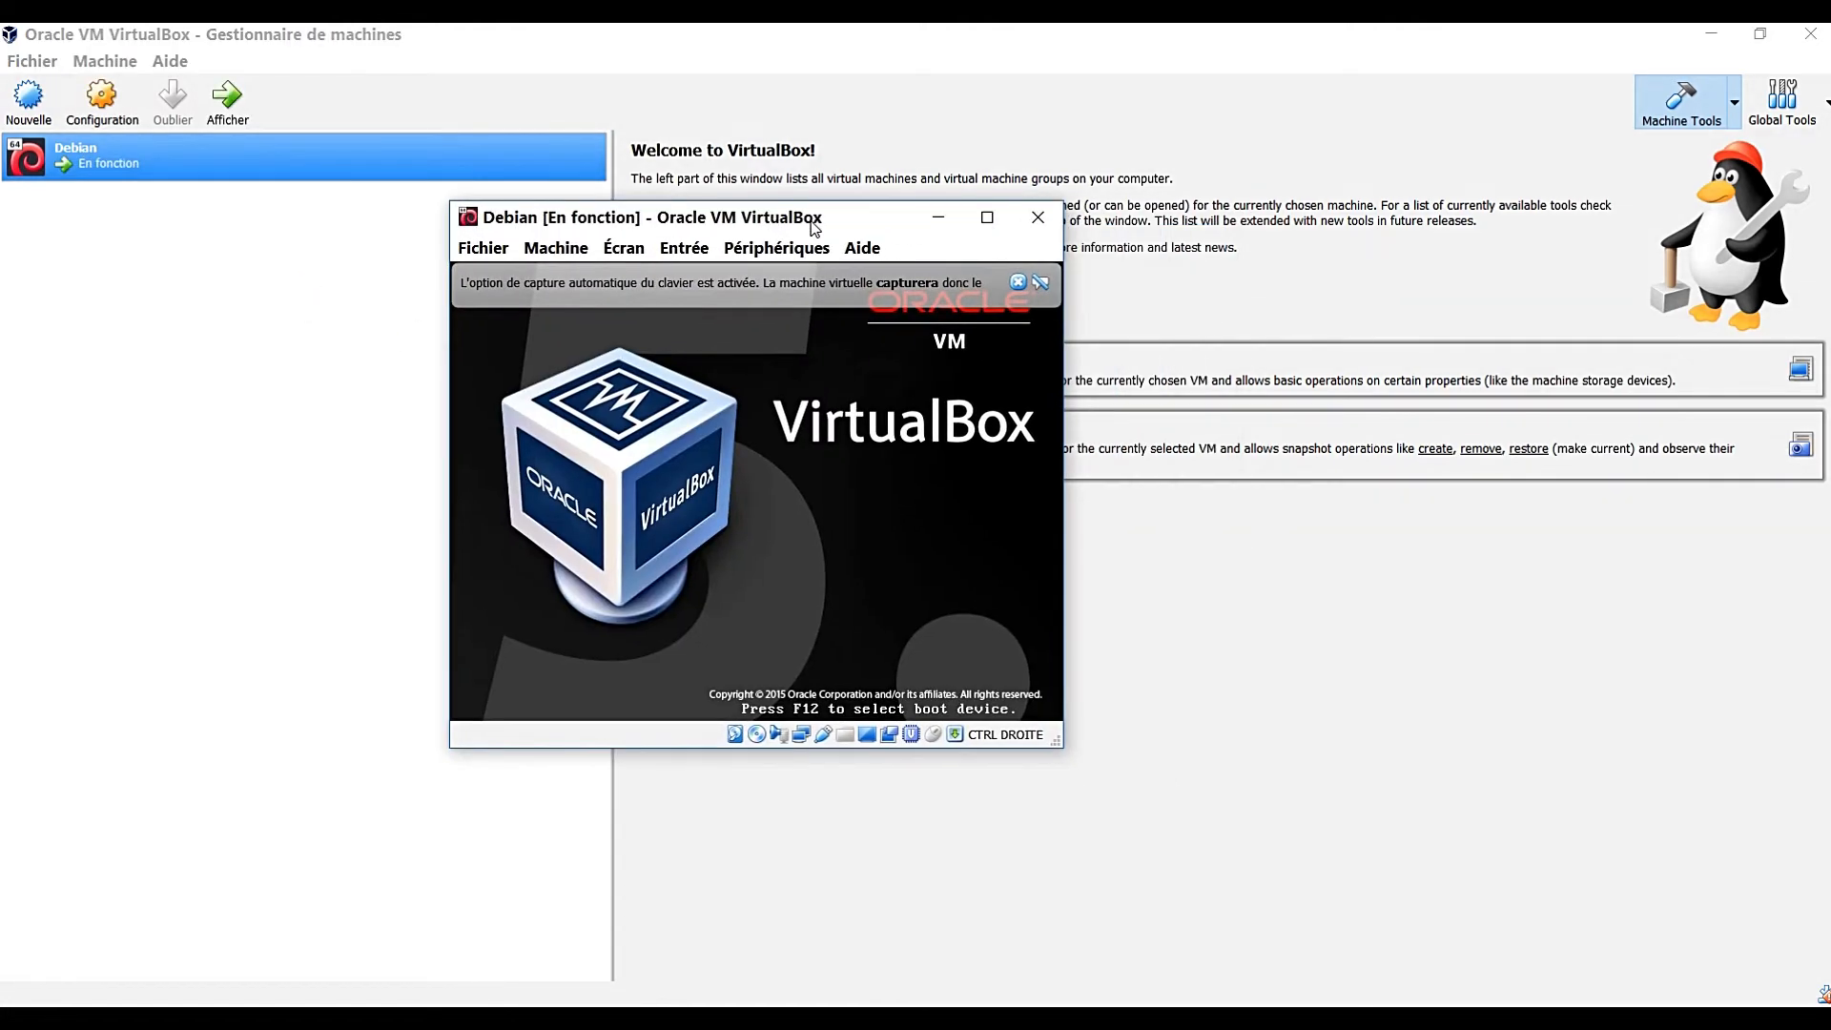
{"action": "left_click", "coordinate": [1019, 283]}
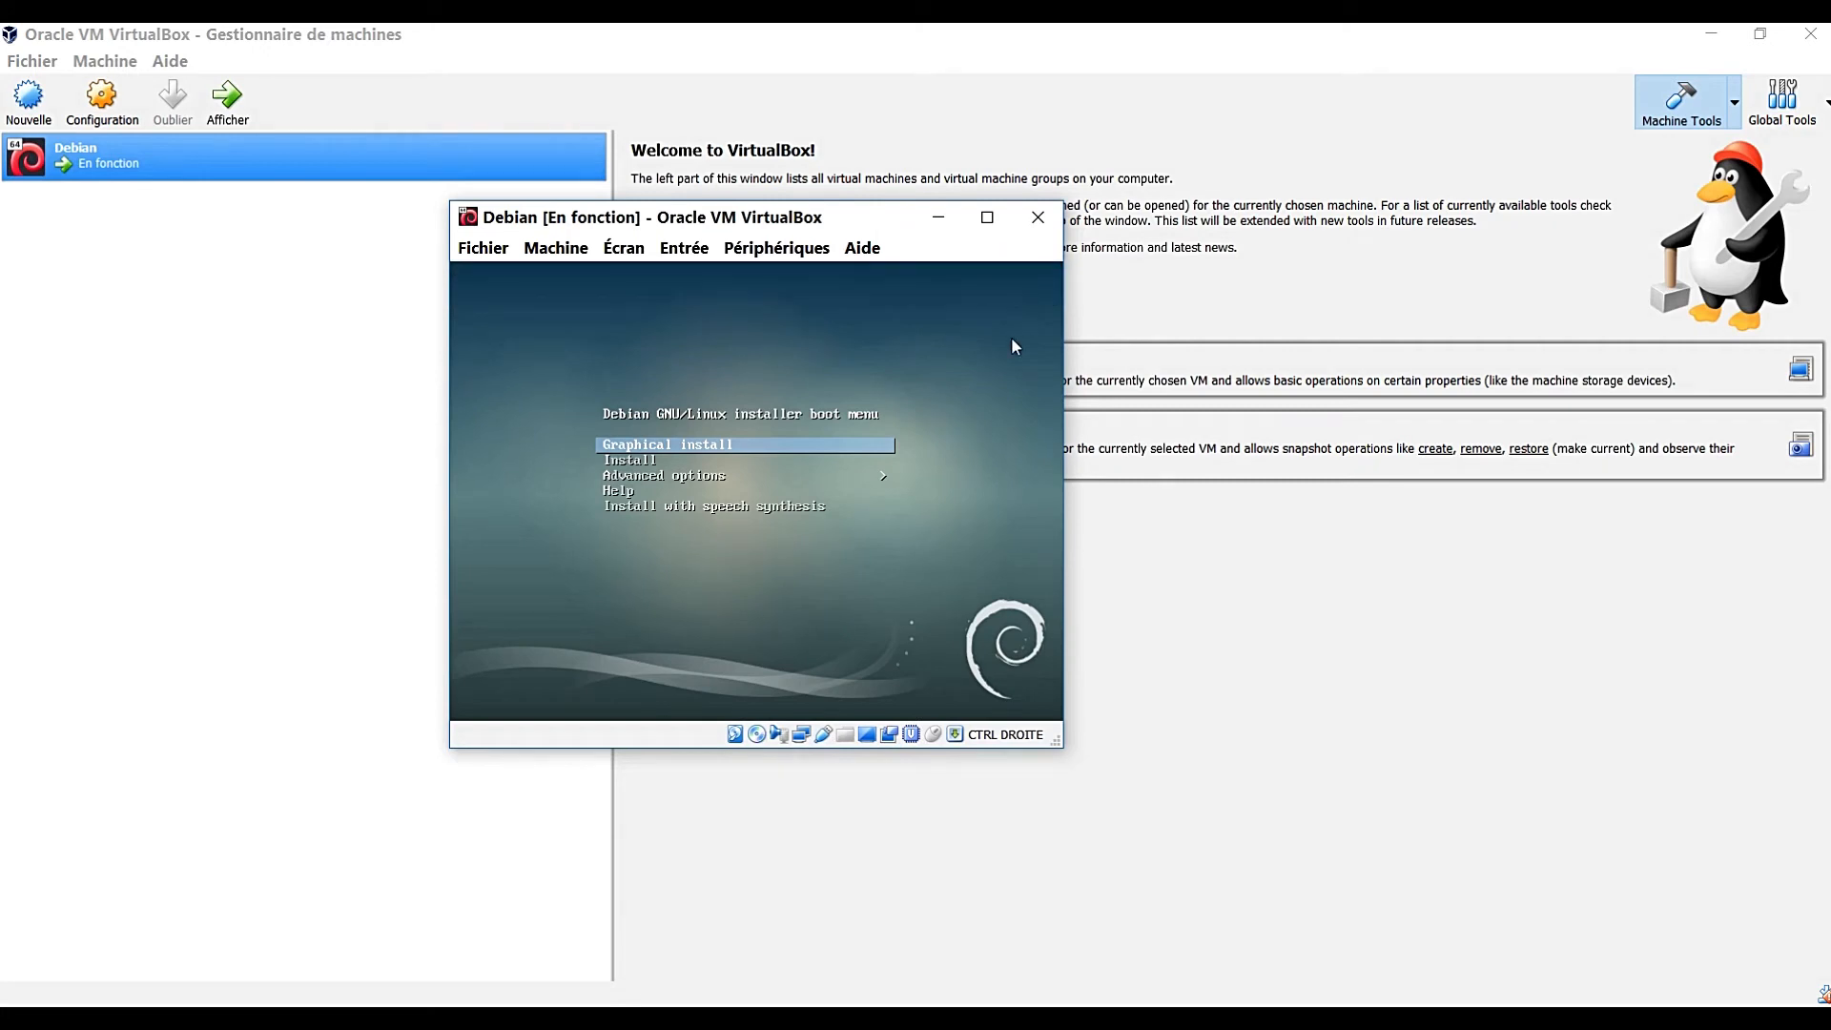
{"action": "key", "text": "Return"}
{"action": "left_click", "coordinate": [670, 443]}
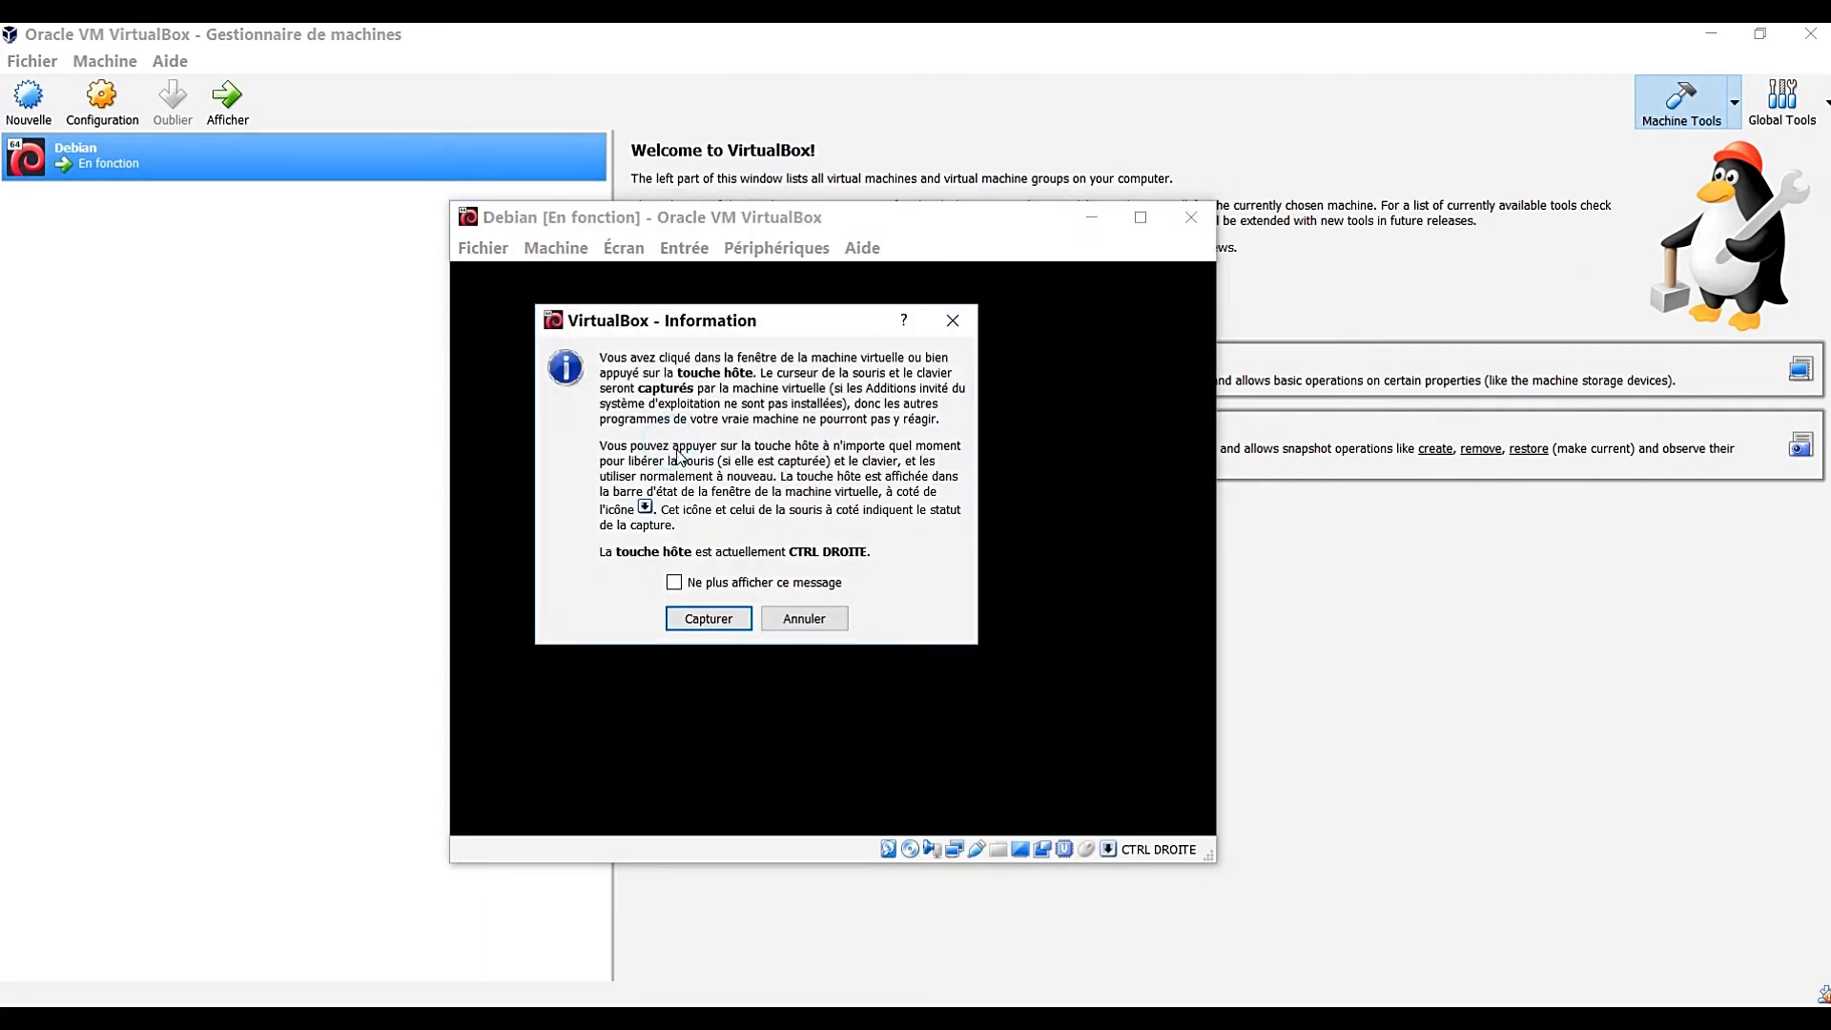
{"action": "left_click", "coordinate": [791, 610]}
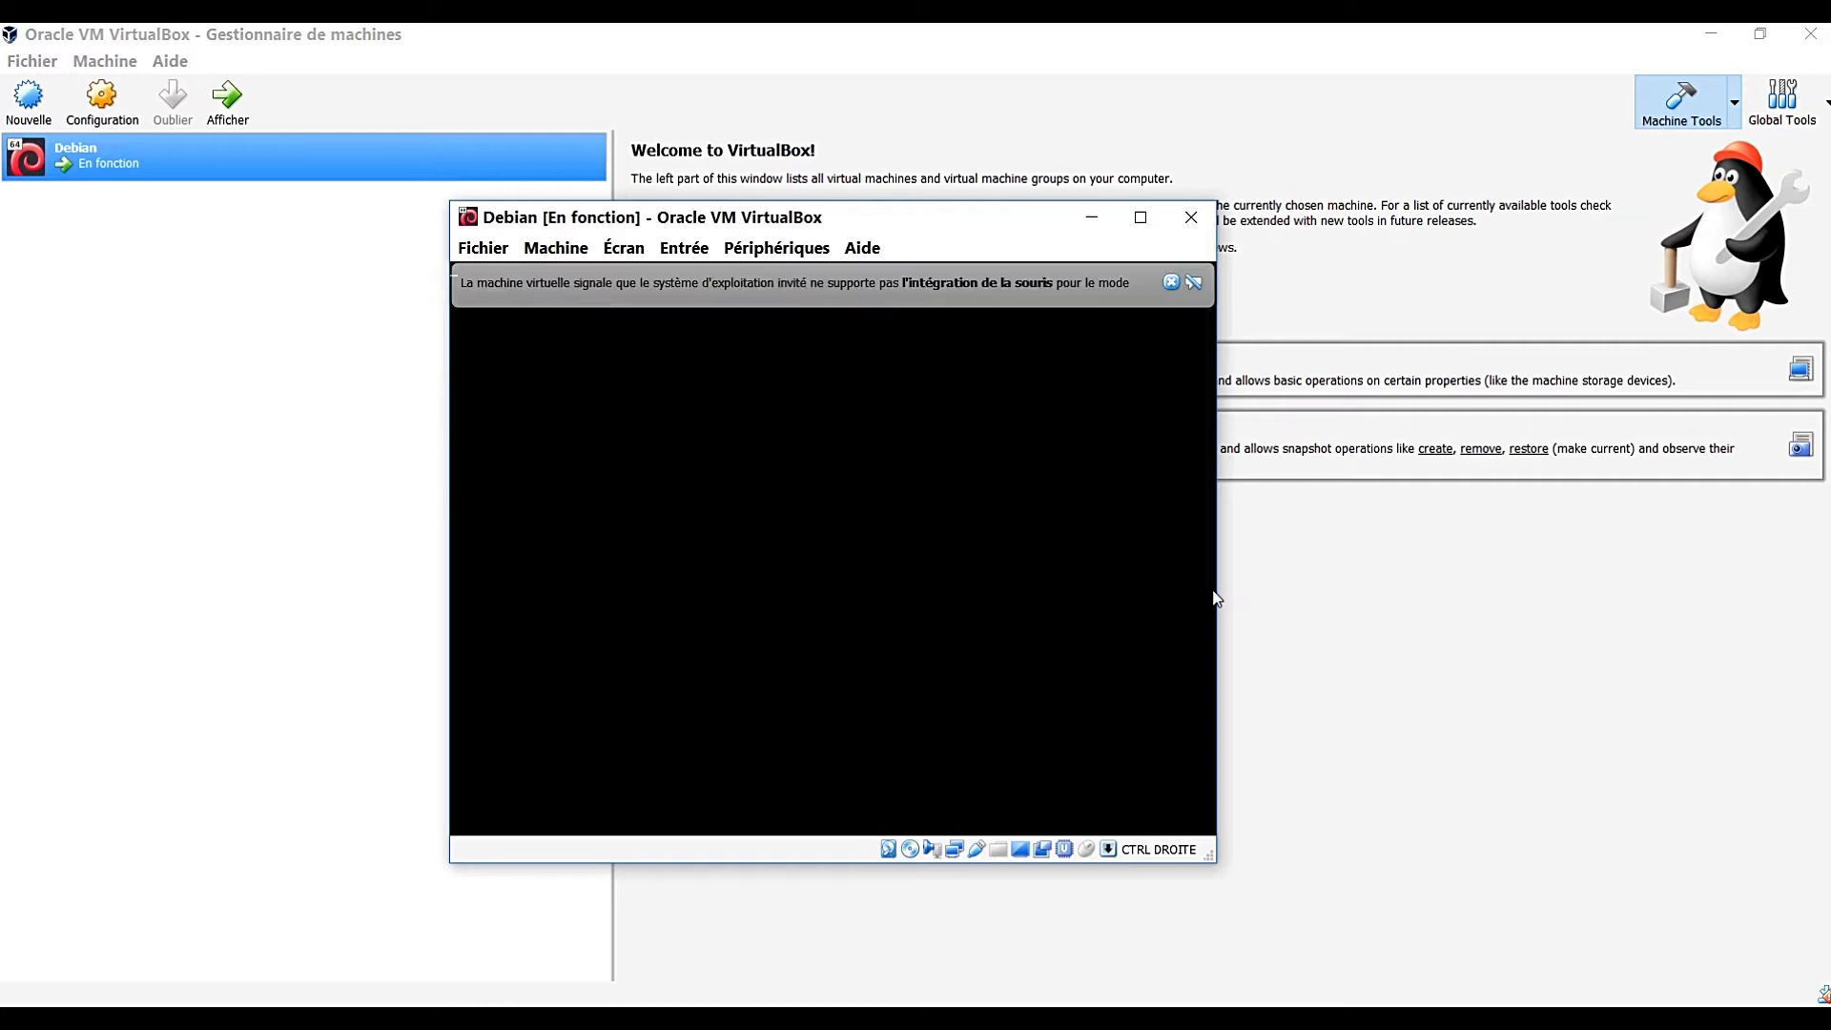
{"action": "left_click_drag", "start_coordinate": [1215, 584], "coordinate": [1381, 543]}
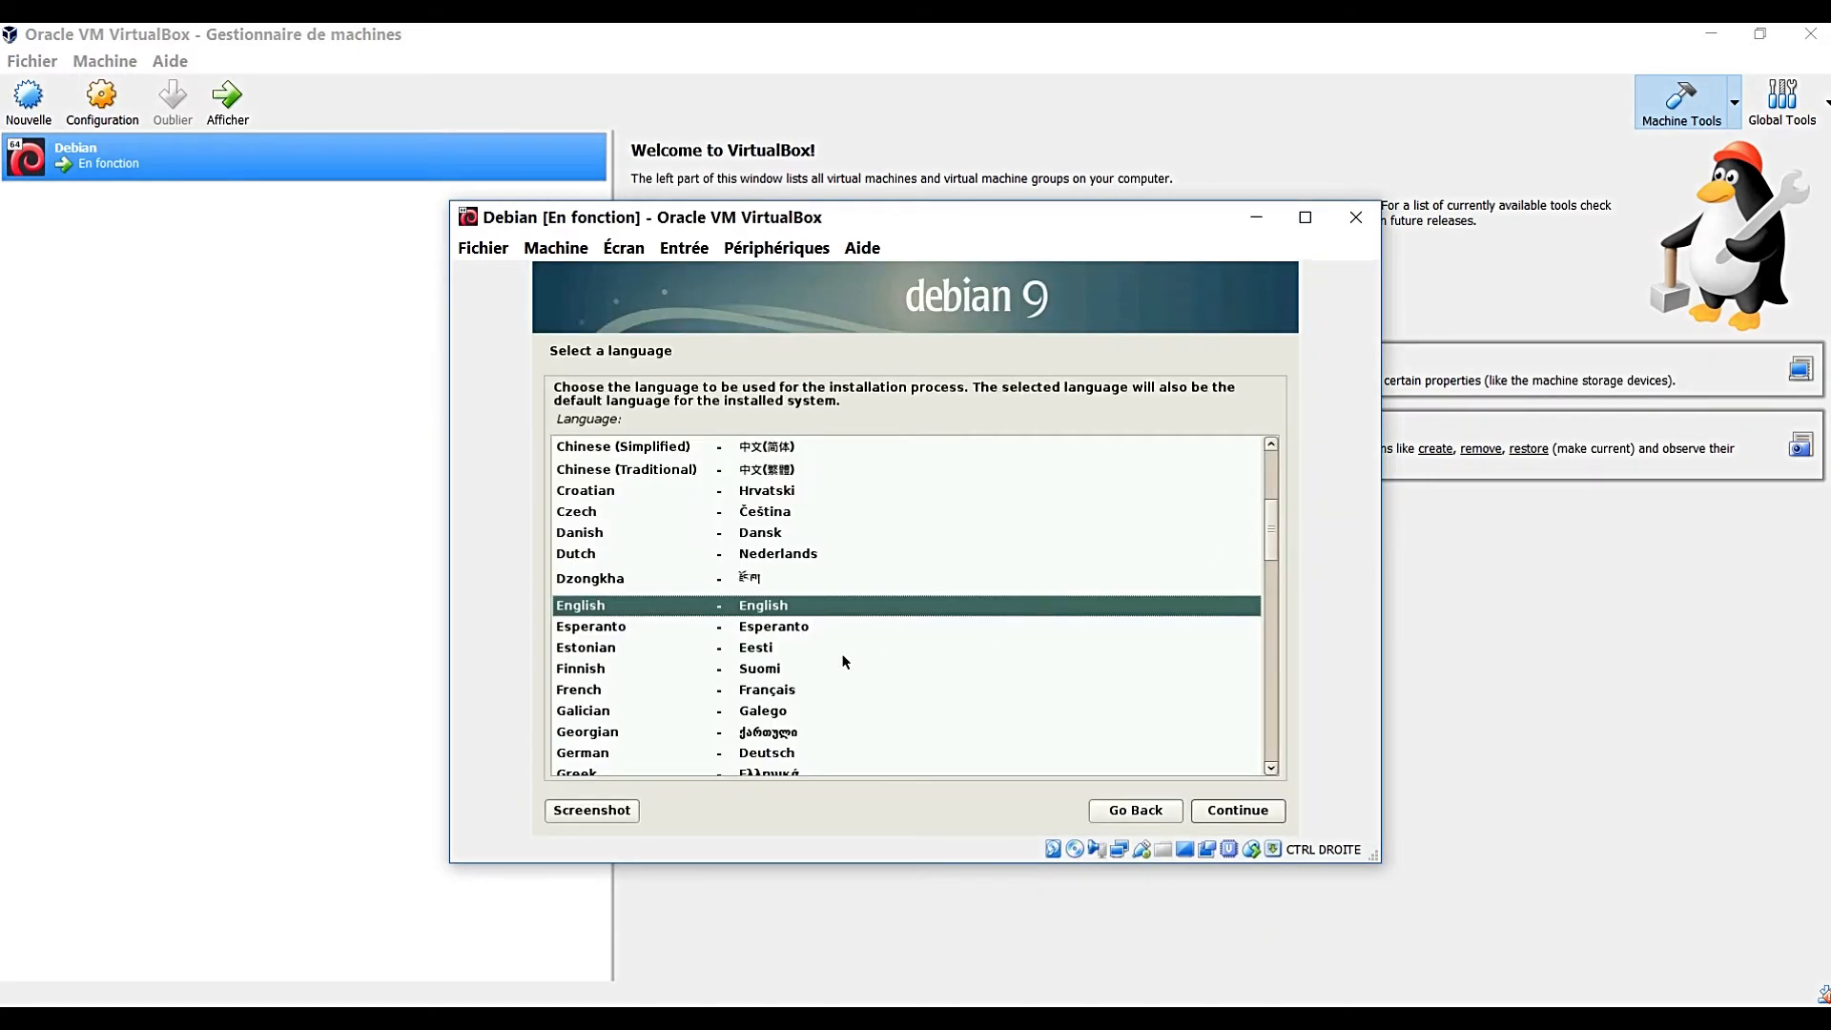
Choose French as installer language, France as country and the French keyboard layout
{"action": "type", "text": "f"}
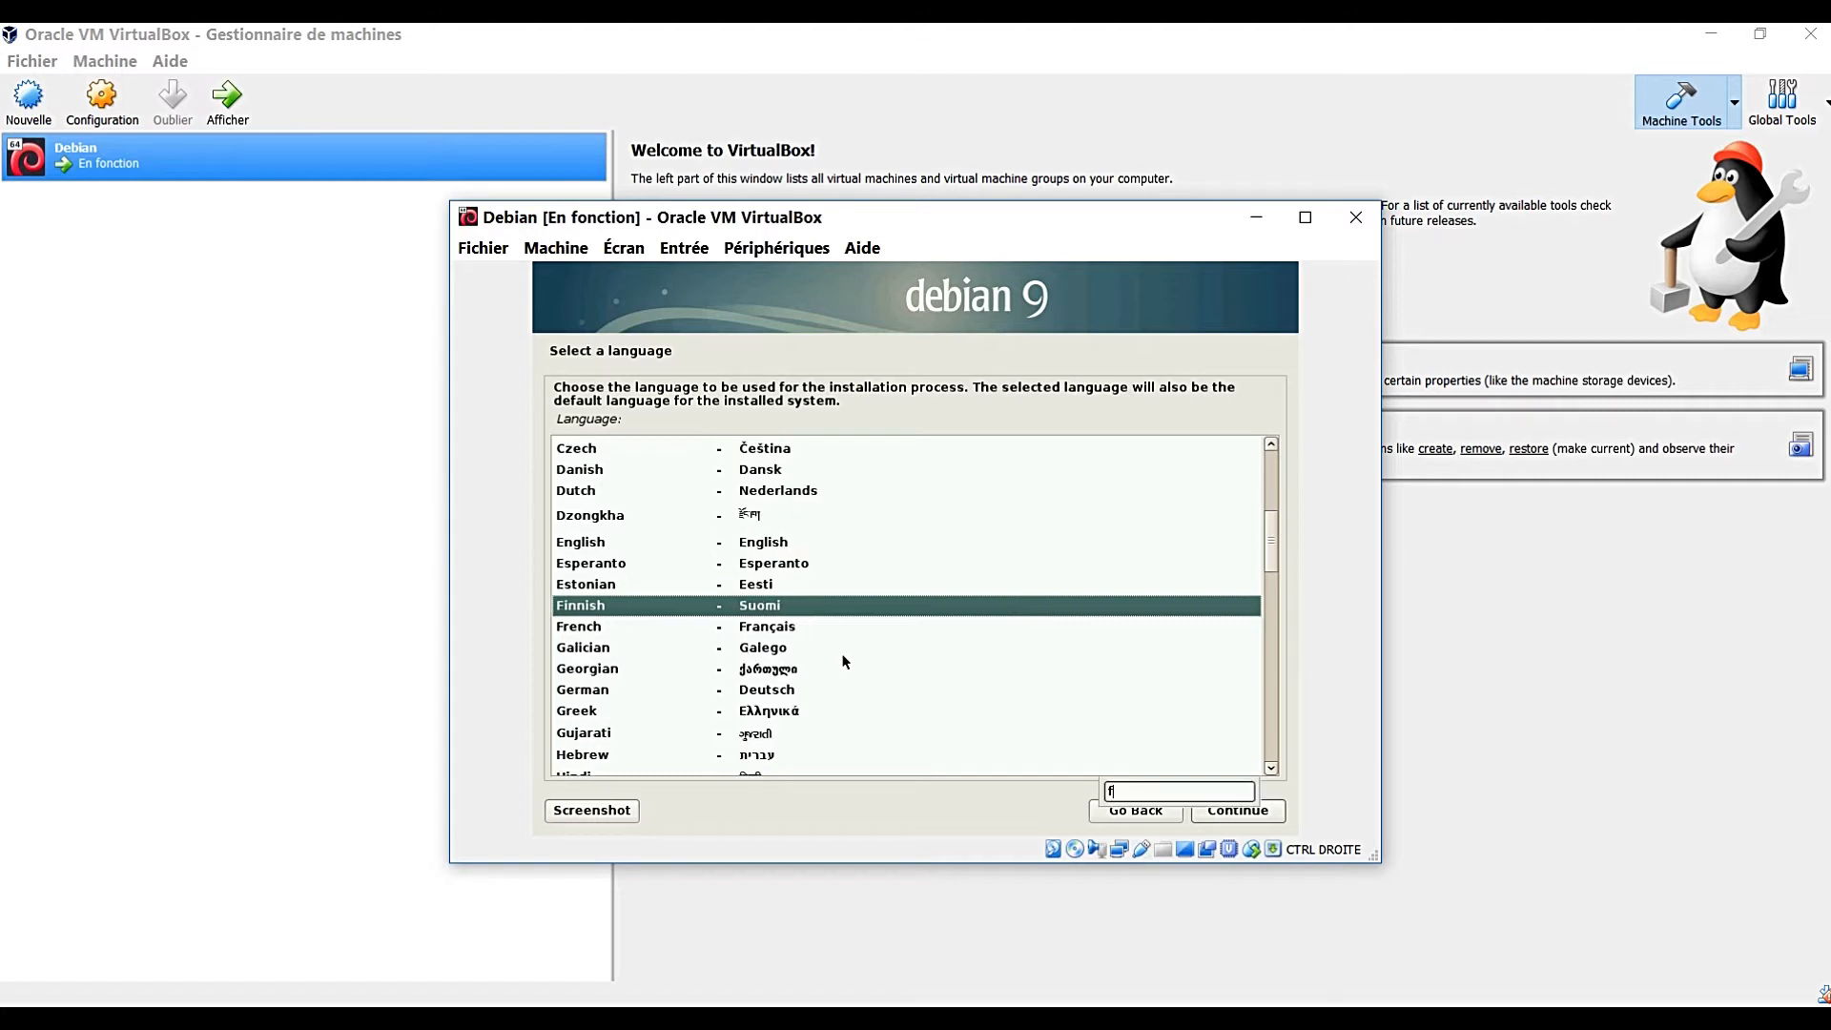
{"action": "left_click", "coordinate": [579, 629]}
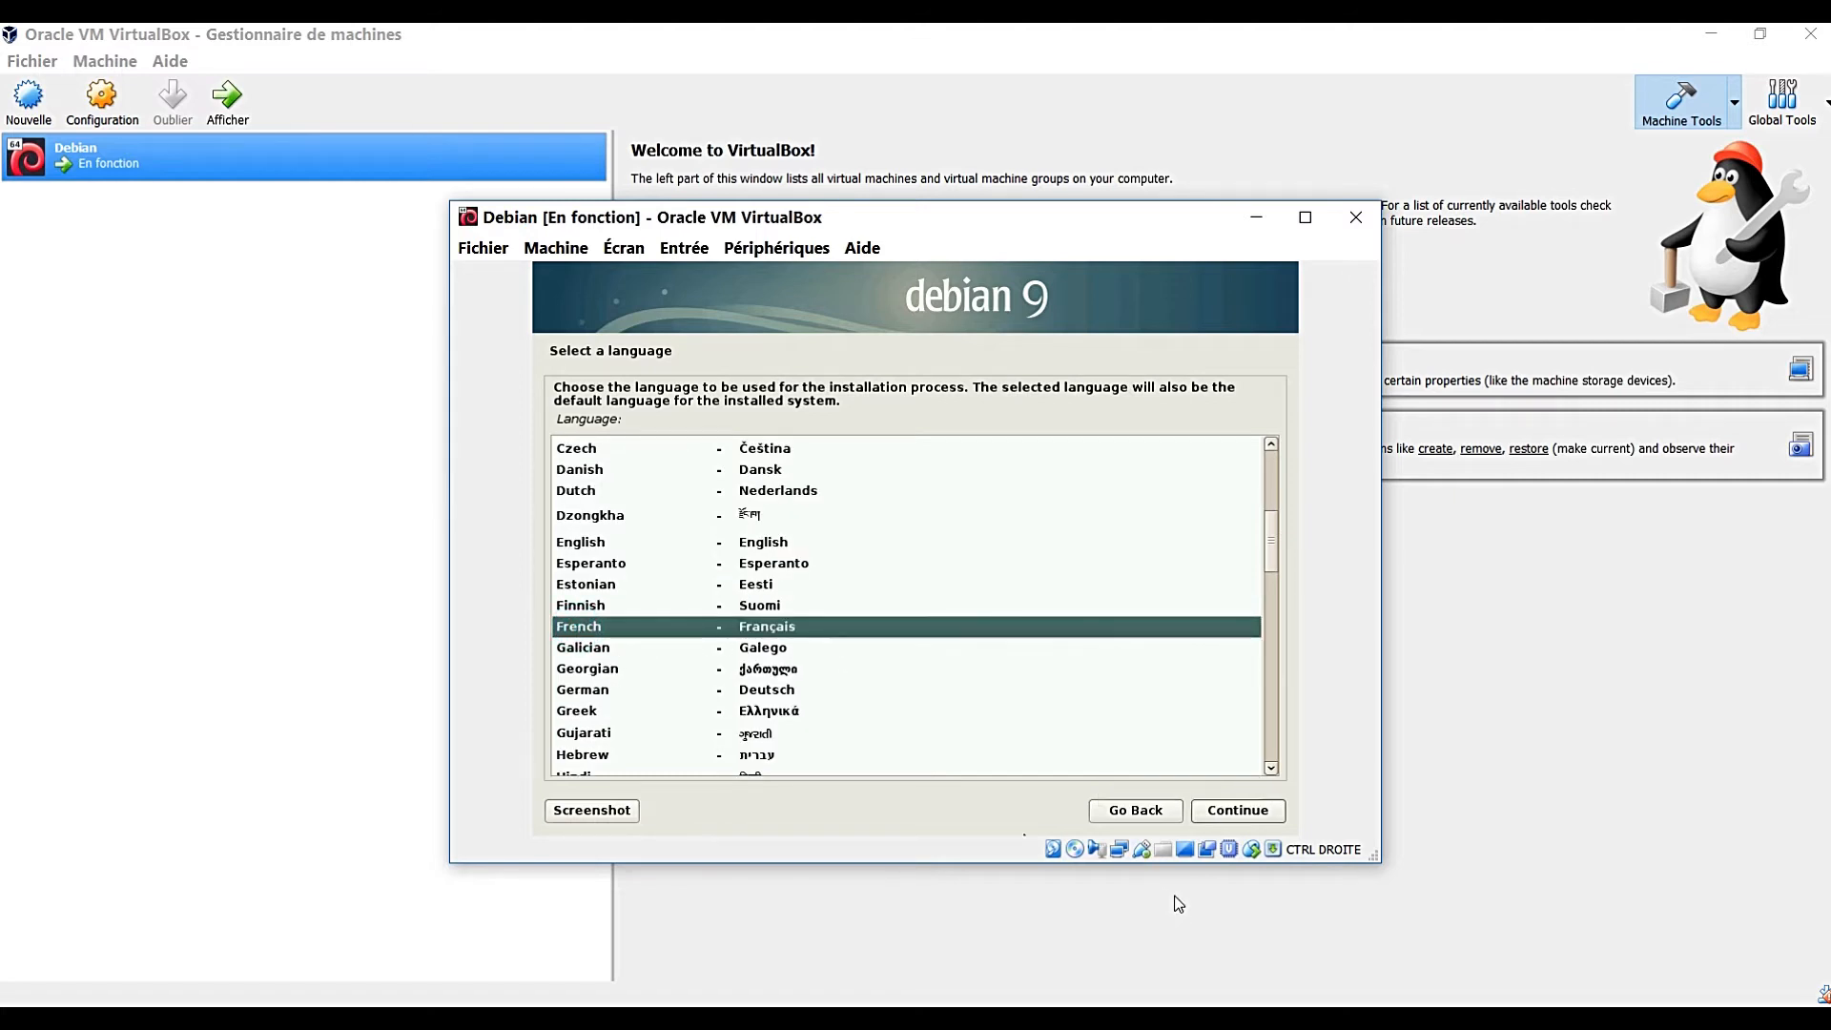
{"action": "left_click", "coordinate": [1254, 811]}
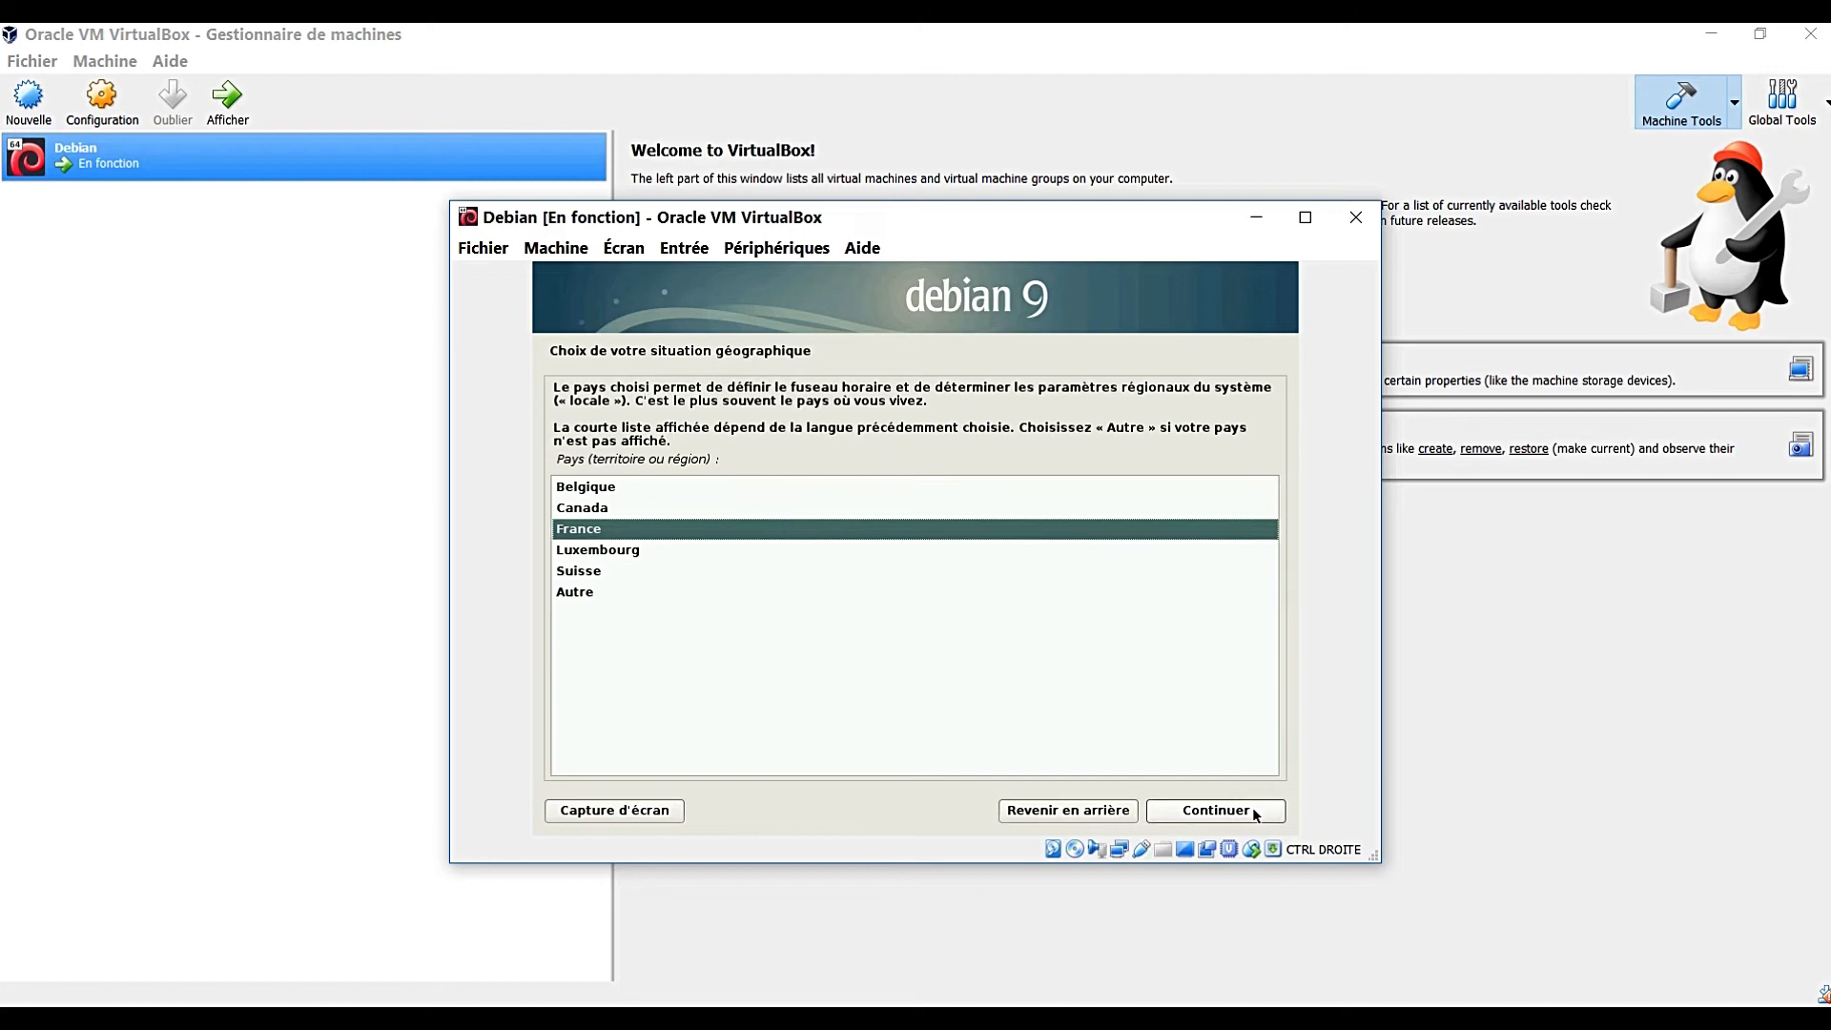
{"action": "left_click", "coordinate": [1253, 812]}
{"action": "left_click", "coordinate": [1253, 812]}
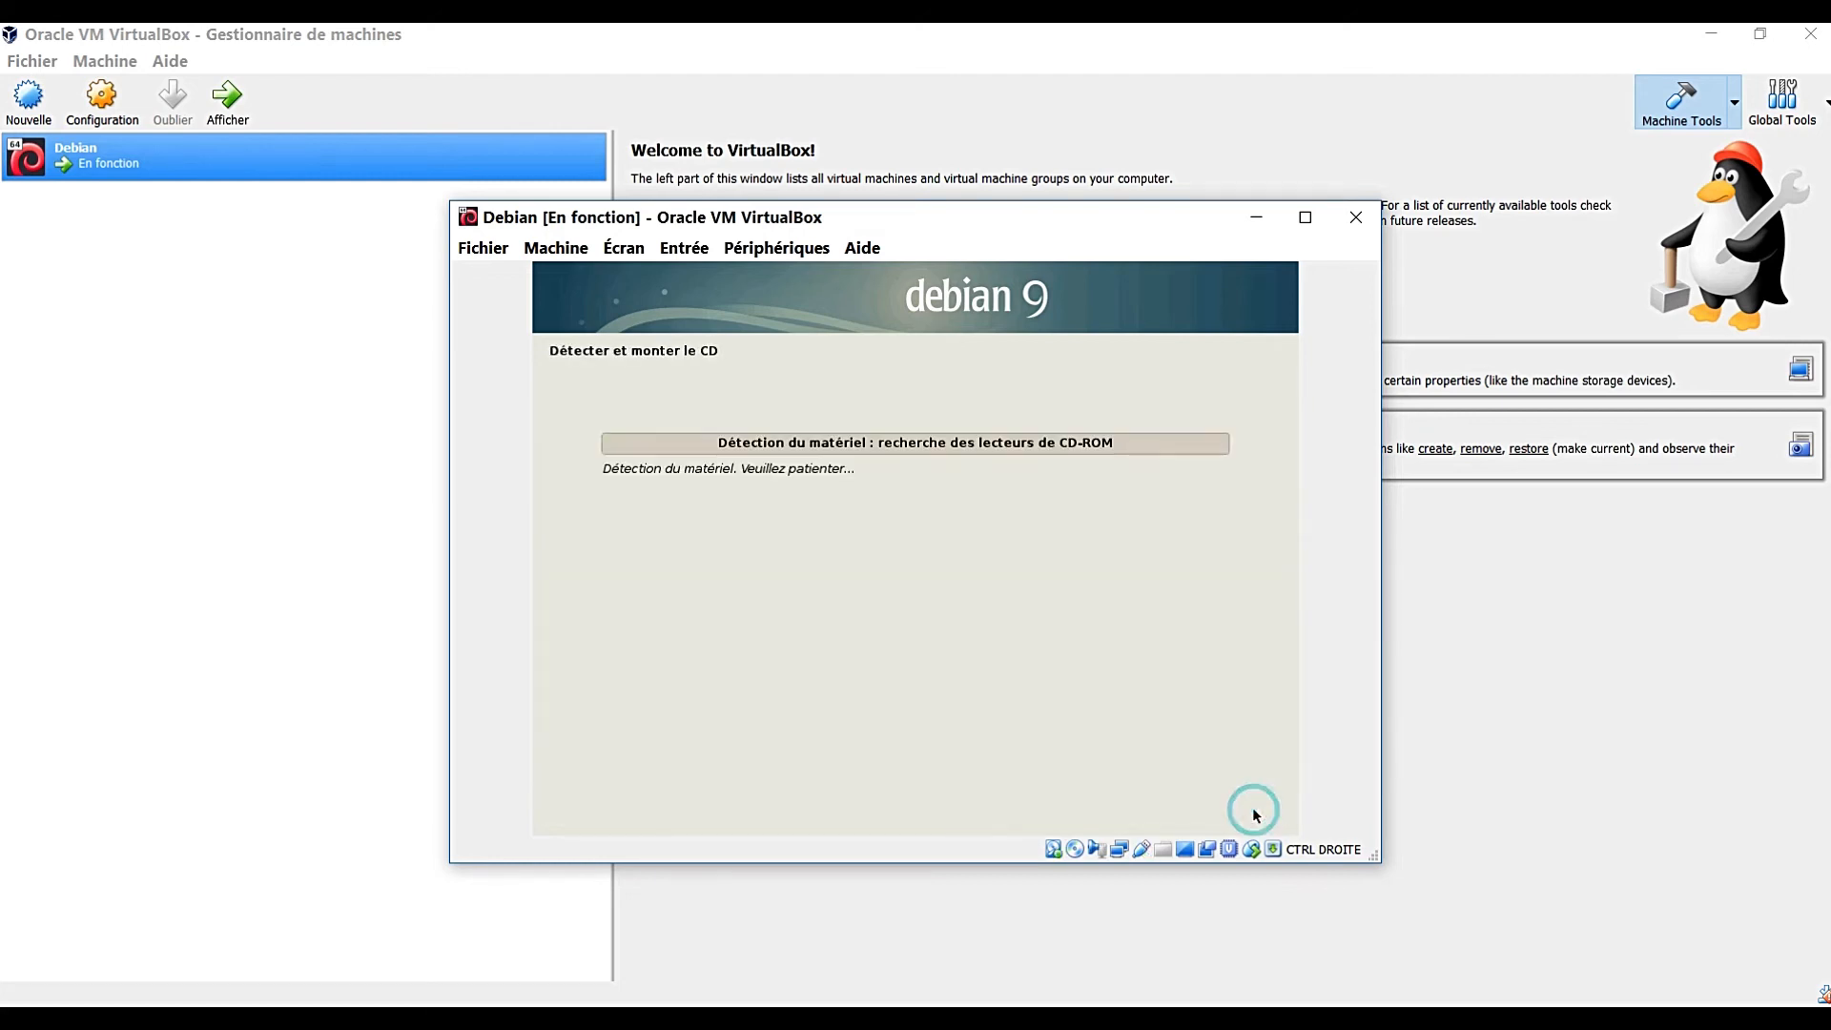
Move the VM window up-left and enlarge it while components load
{"action": "left_click_drag", "start_coordinate": [966, 220], "coordinate": [791, 192]}
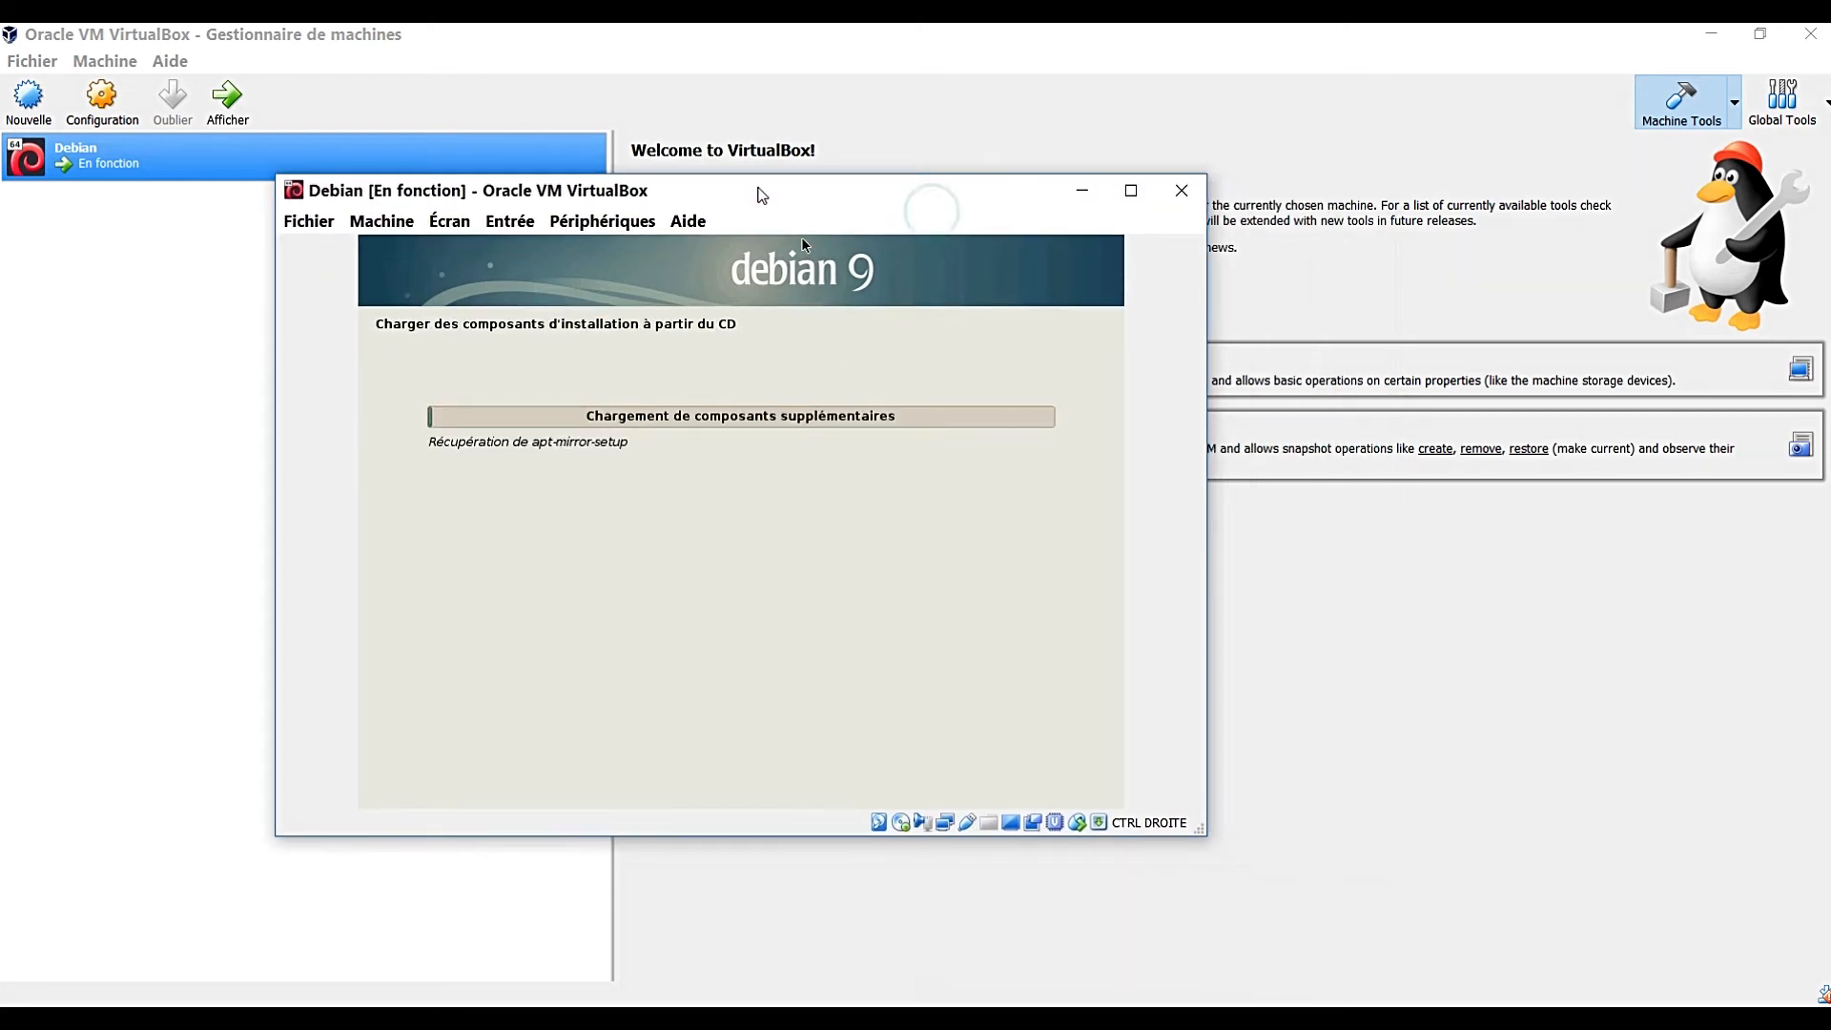
{"action": "left_click_drag", "start_coordinate": [1206, 817], "coordinate": [1419, 817]}
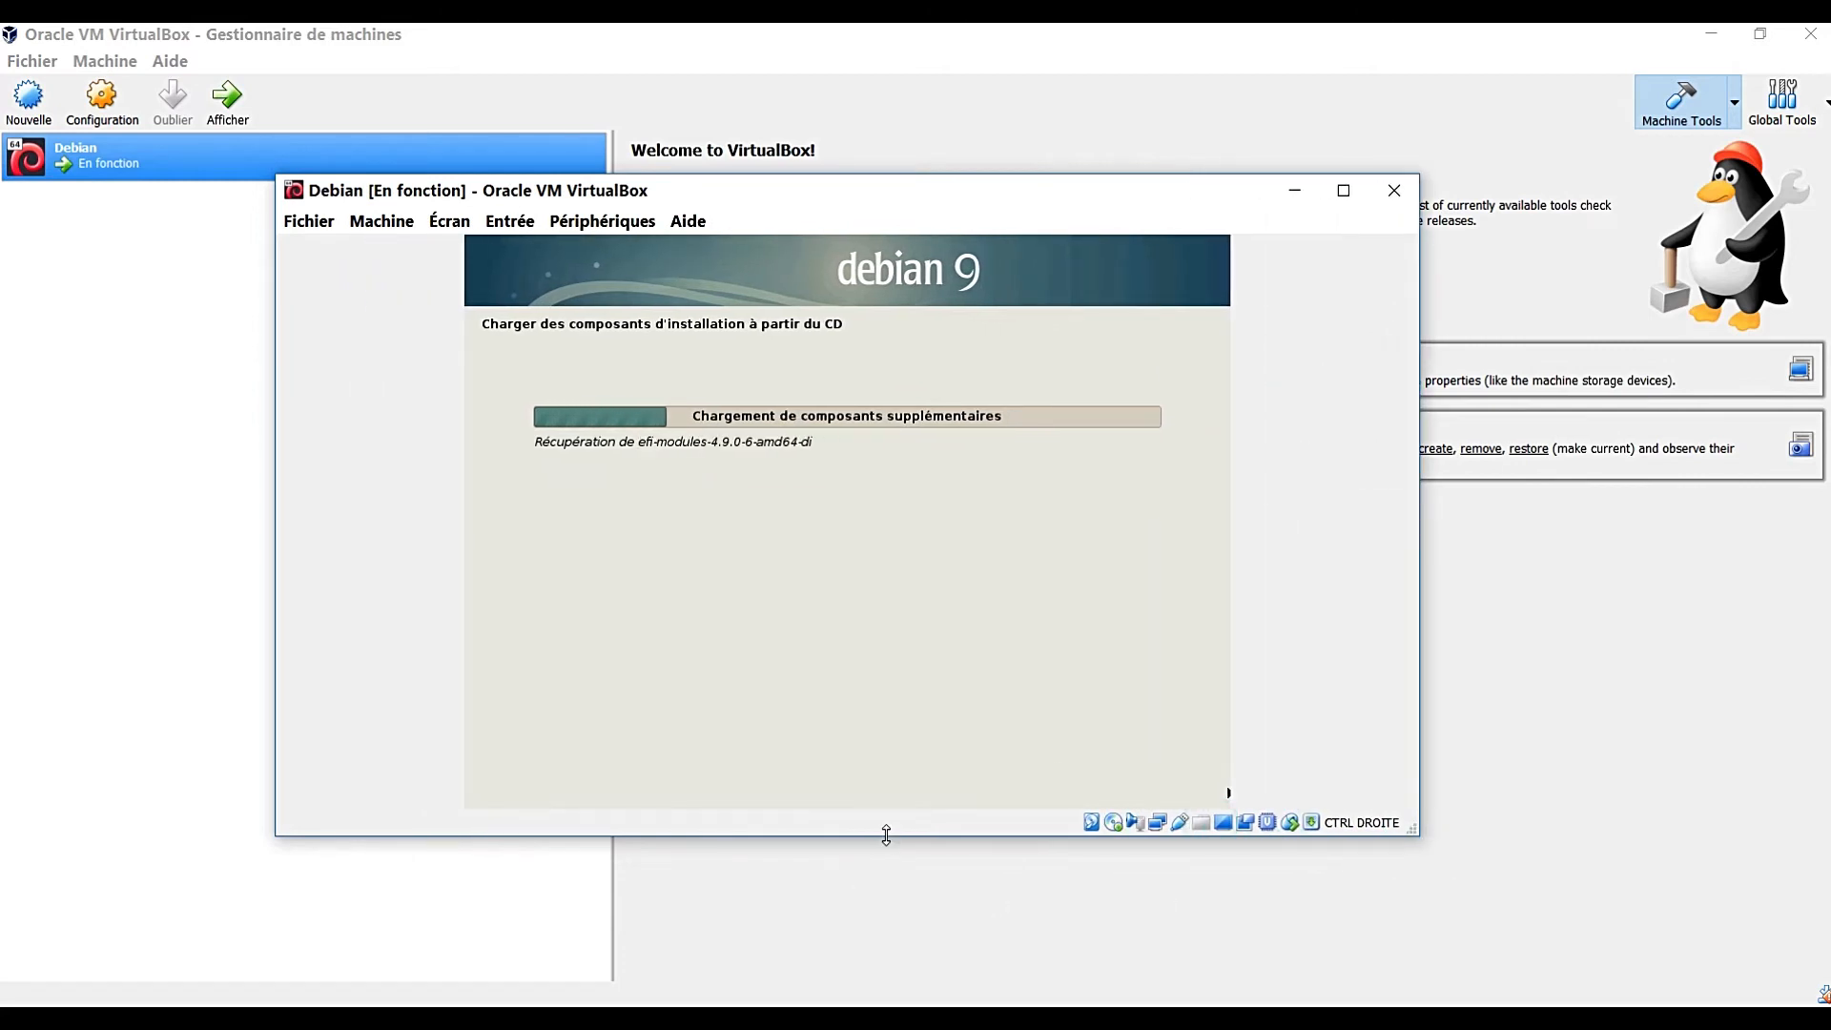
{"action": "left_click_drag", "start_coordinate": [887, 836], "coordinate": [895, 871]}
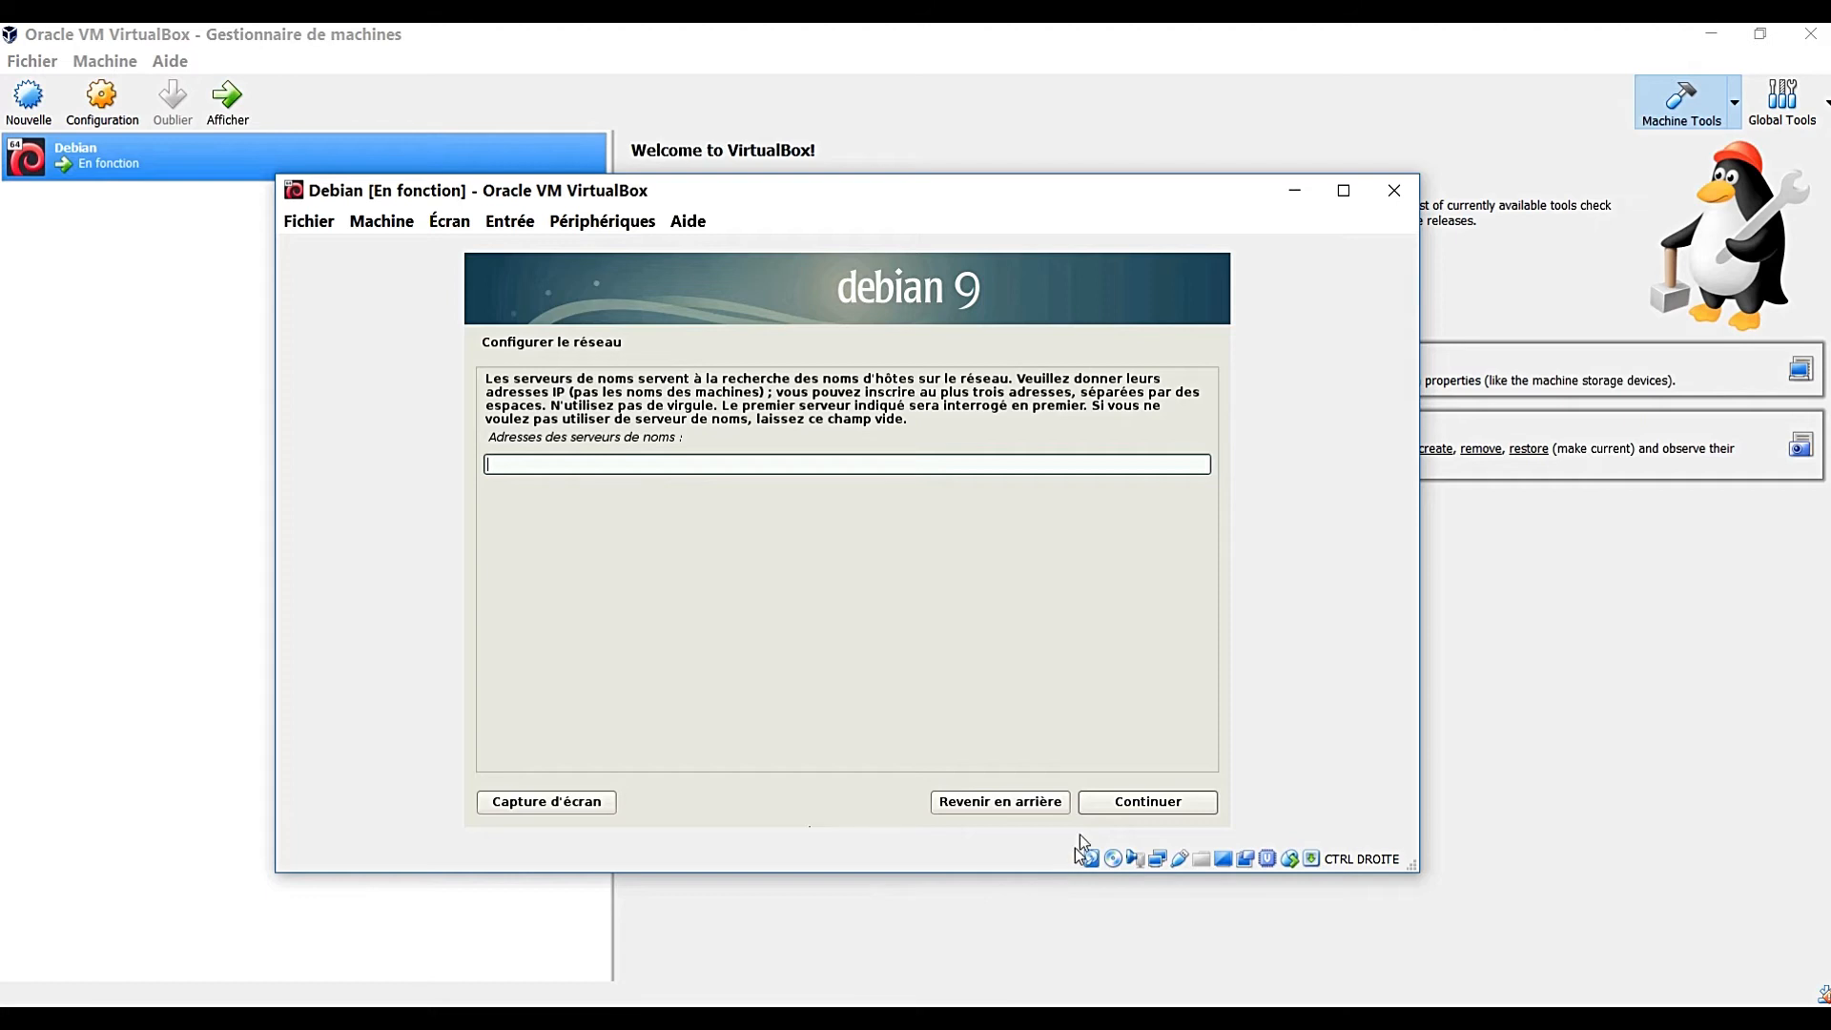
Leave name servers empty, keep hostname debian and leave the domain blank
{"action": "left_click", "coordinate": [1115, 800]}
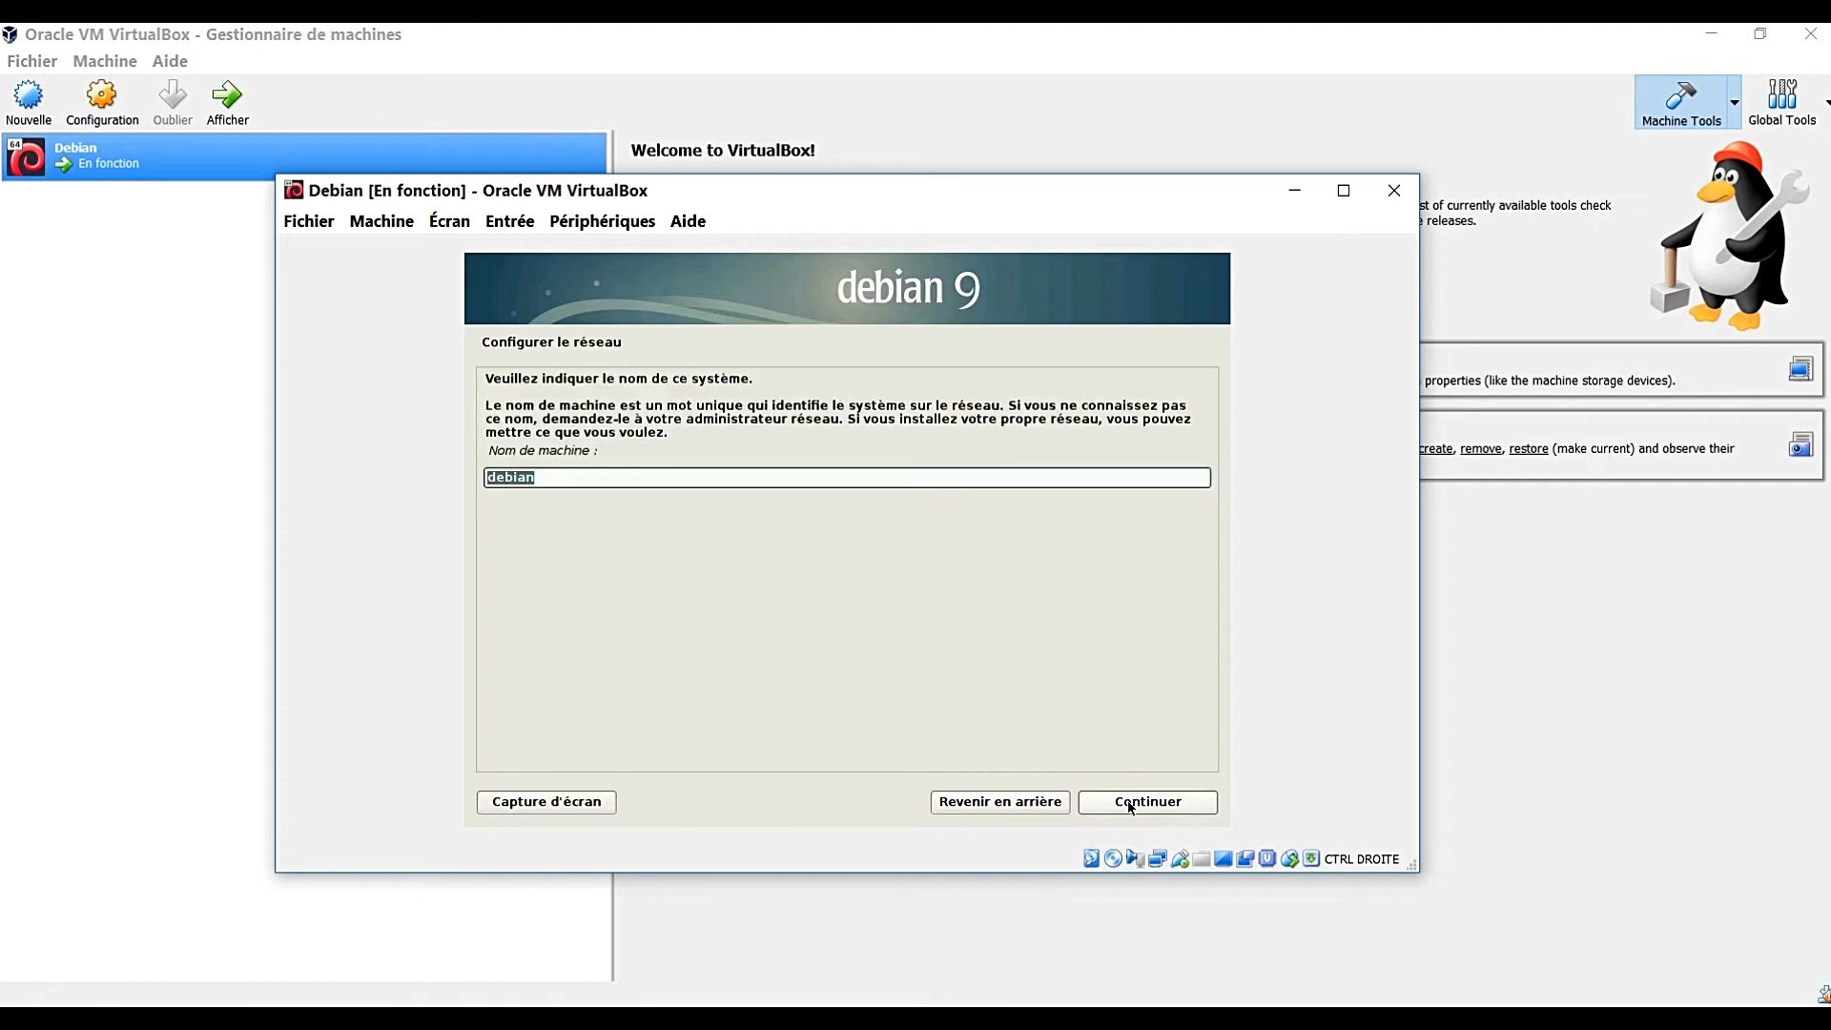
{"action": "left_click", "coordinate": [1129, 807]}
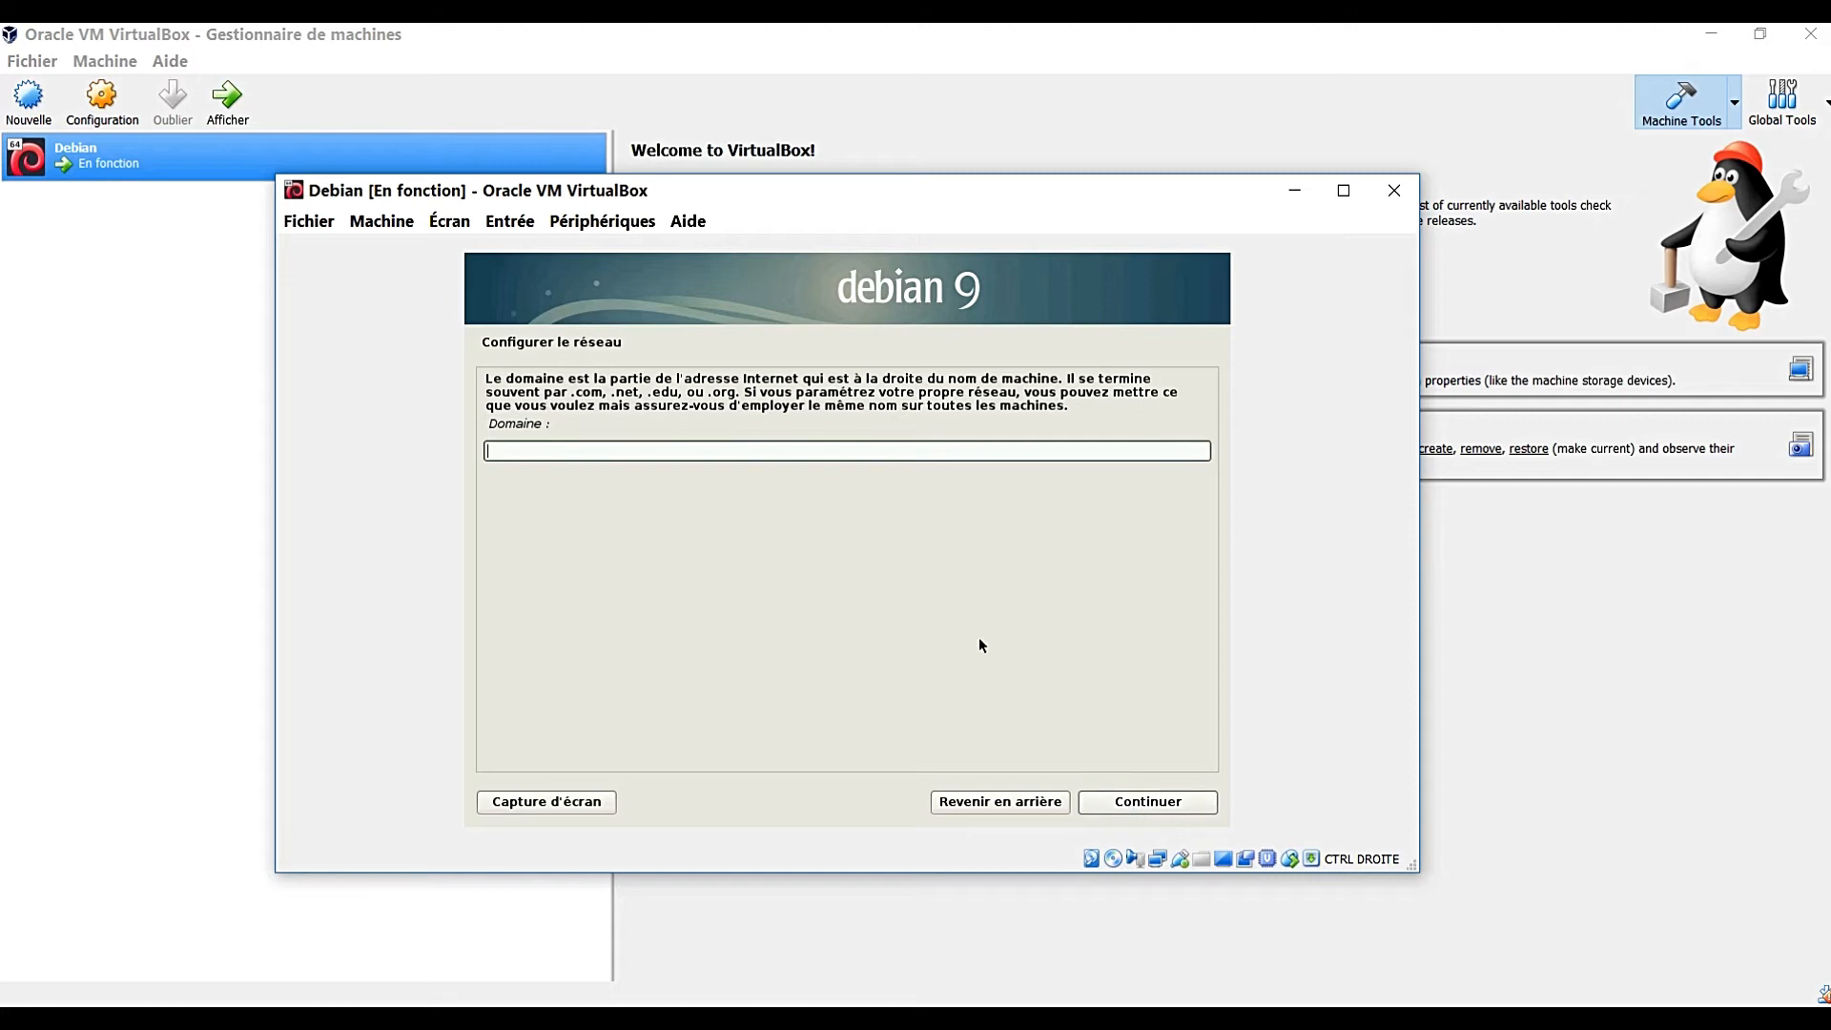
{"action": "left_click", "coordinate": [1109, 807]}
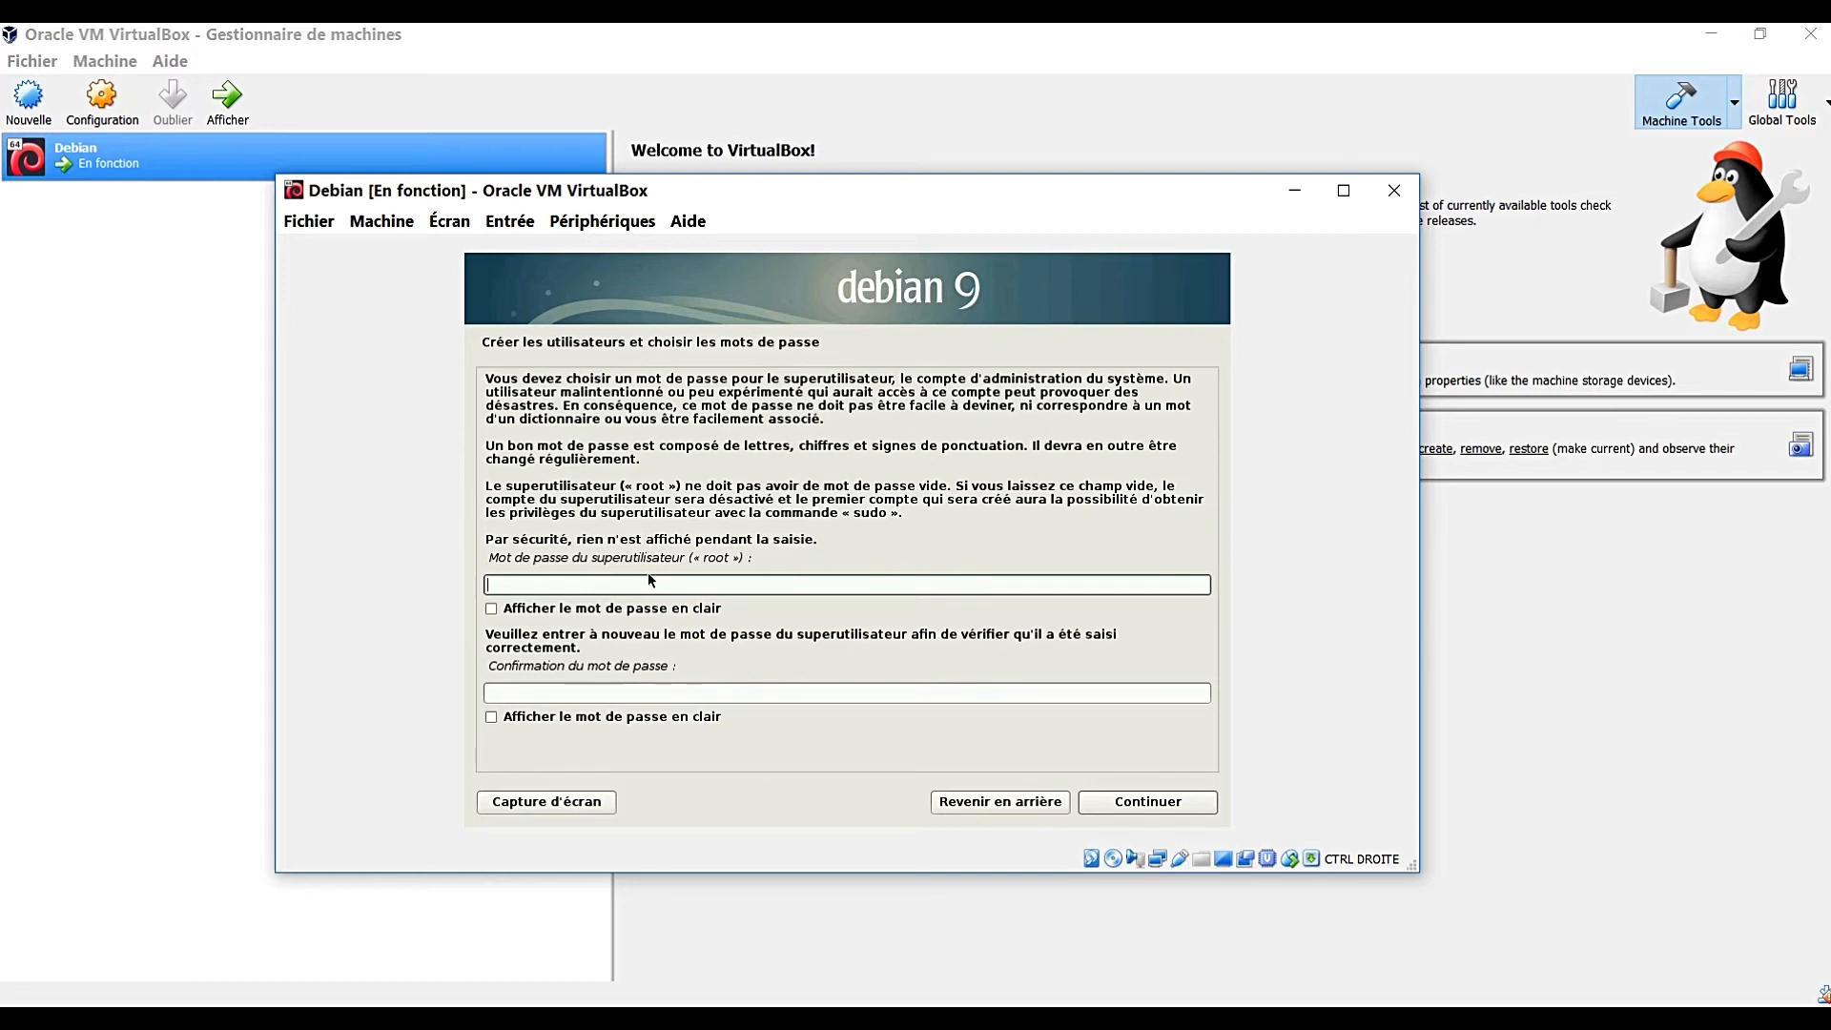
Enter and confirm the root password, showing both fields to compare them
{"action": "type", "text": "******"}
{"action": "key", "text": "Tab"}
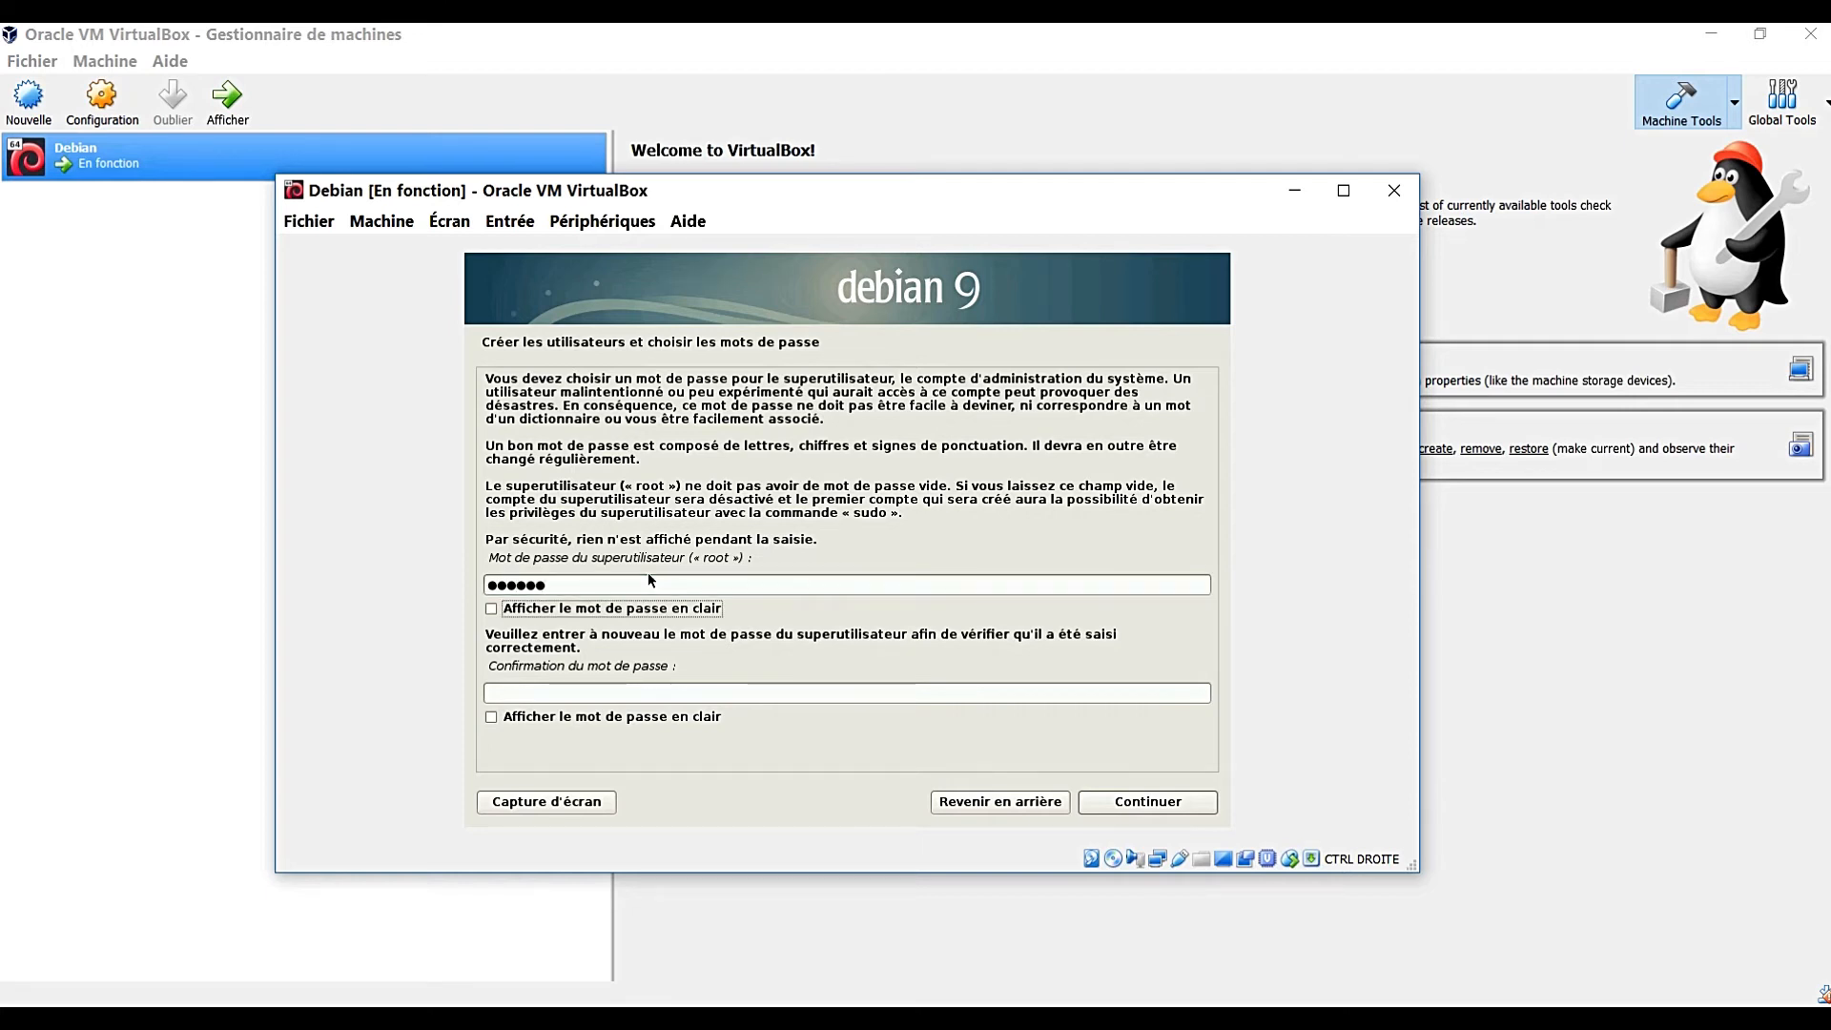
{"action": "key", "text": "Tab"}
{"action": "type", "text": "******"}
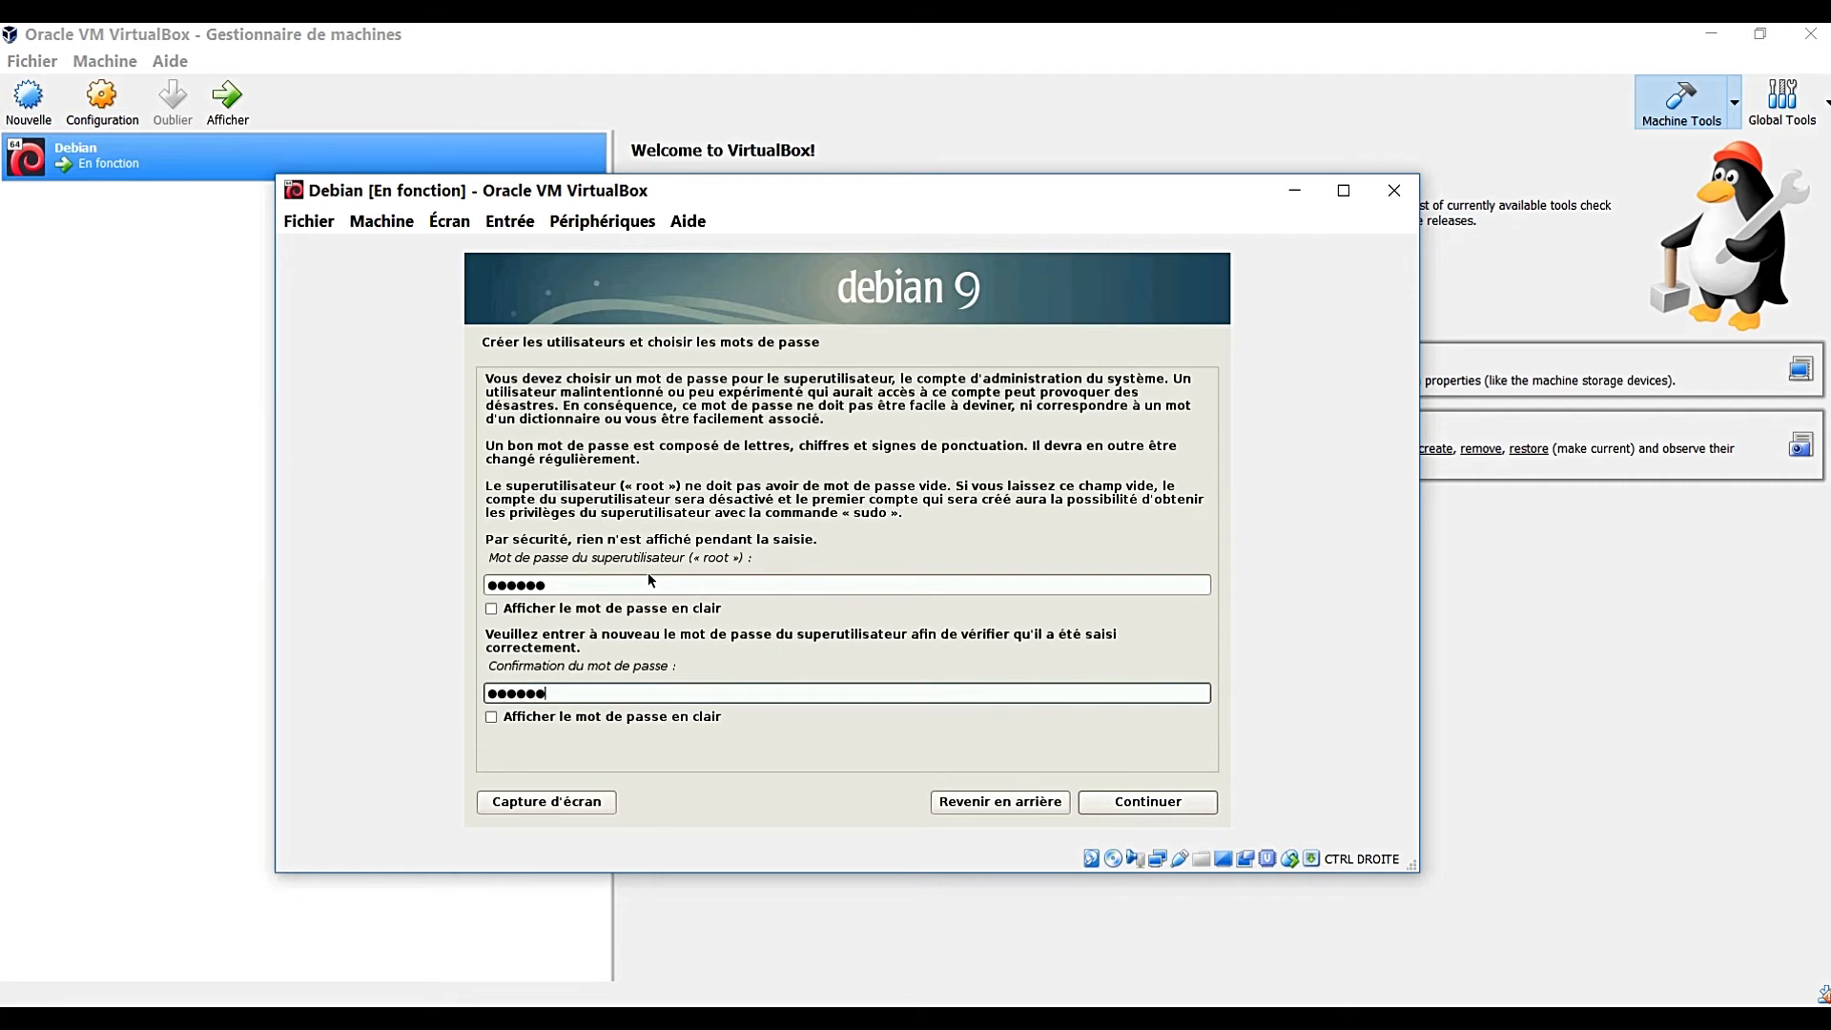
{"action": "left_click", "coordinate": [520, 611]}
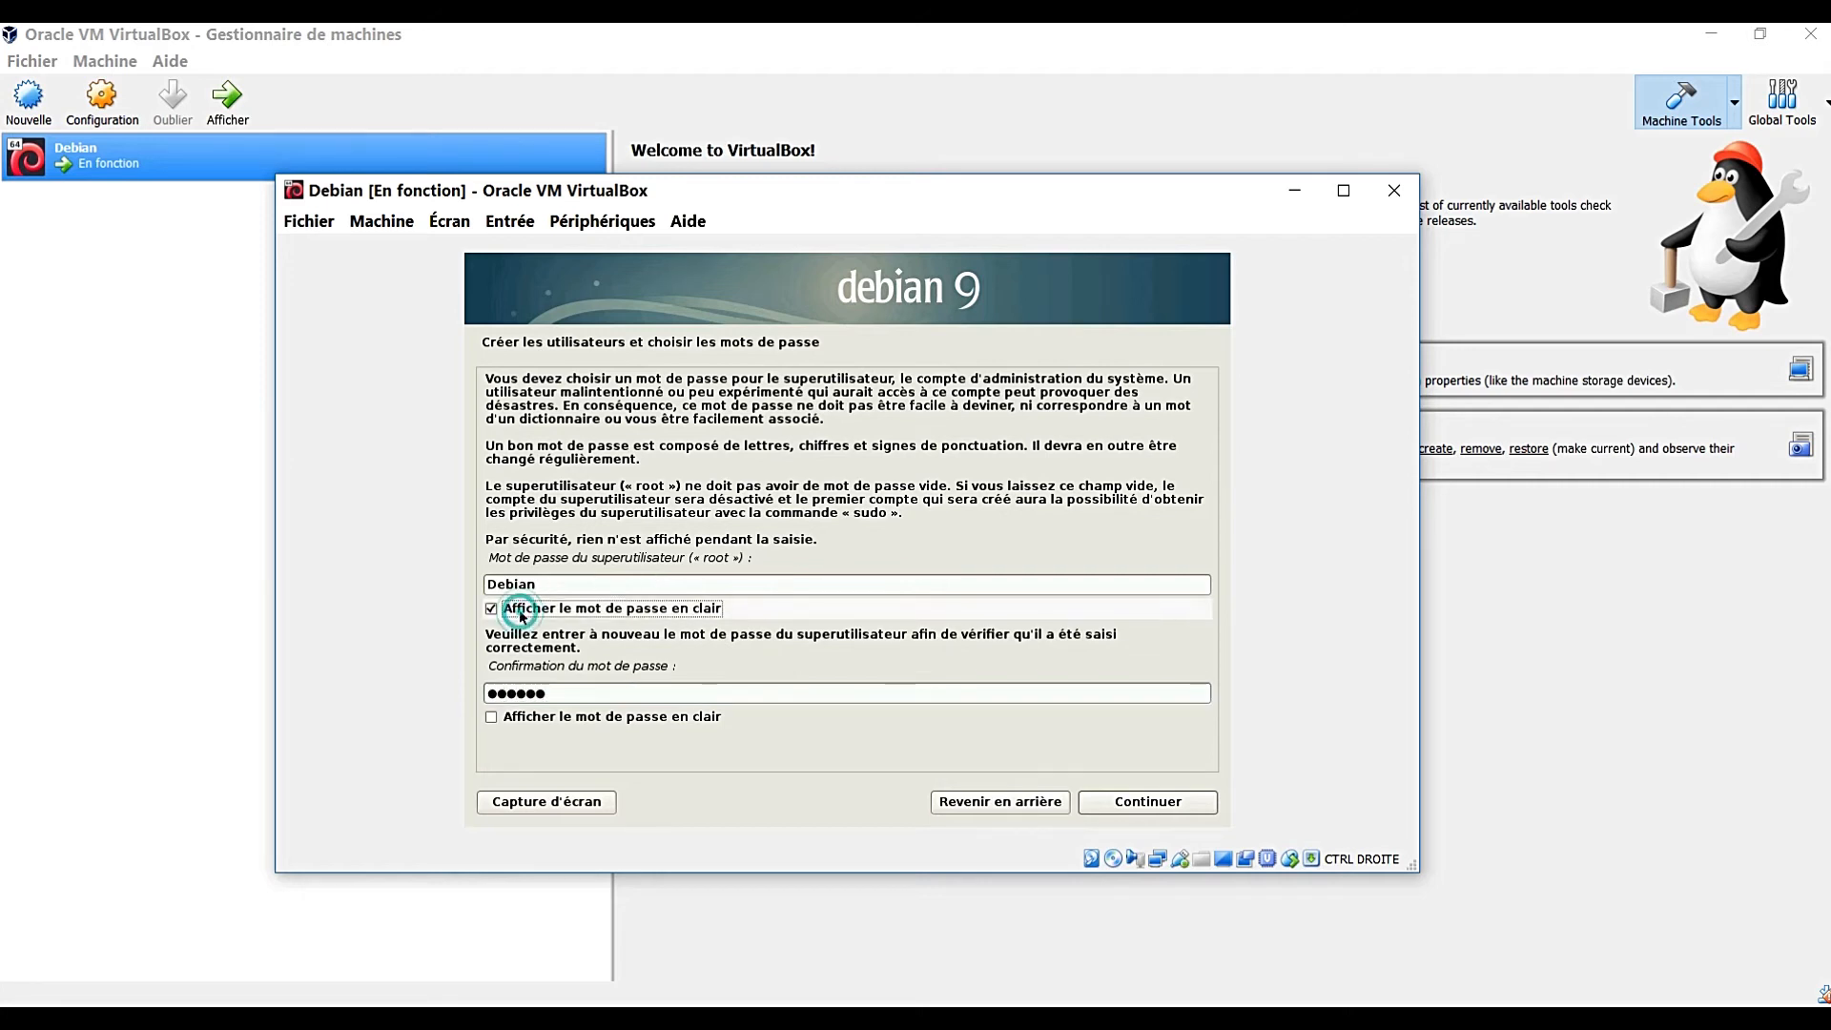
{"action": "left_click", "coordinate": [500, 717]}
{"action": "left_click", "coordinate": [1118, 810]}
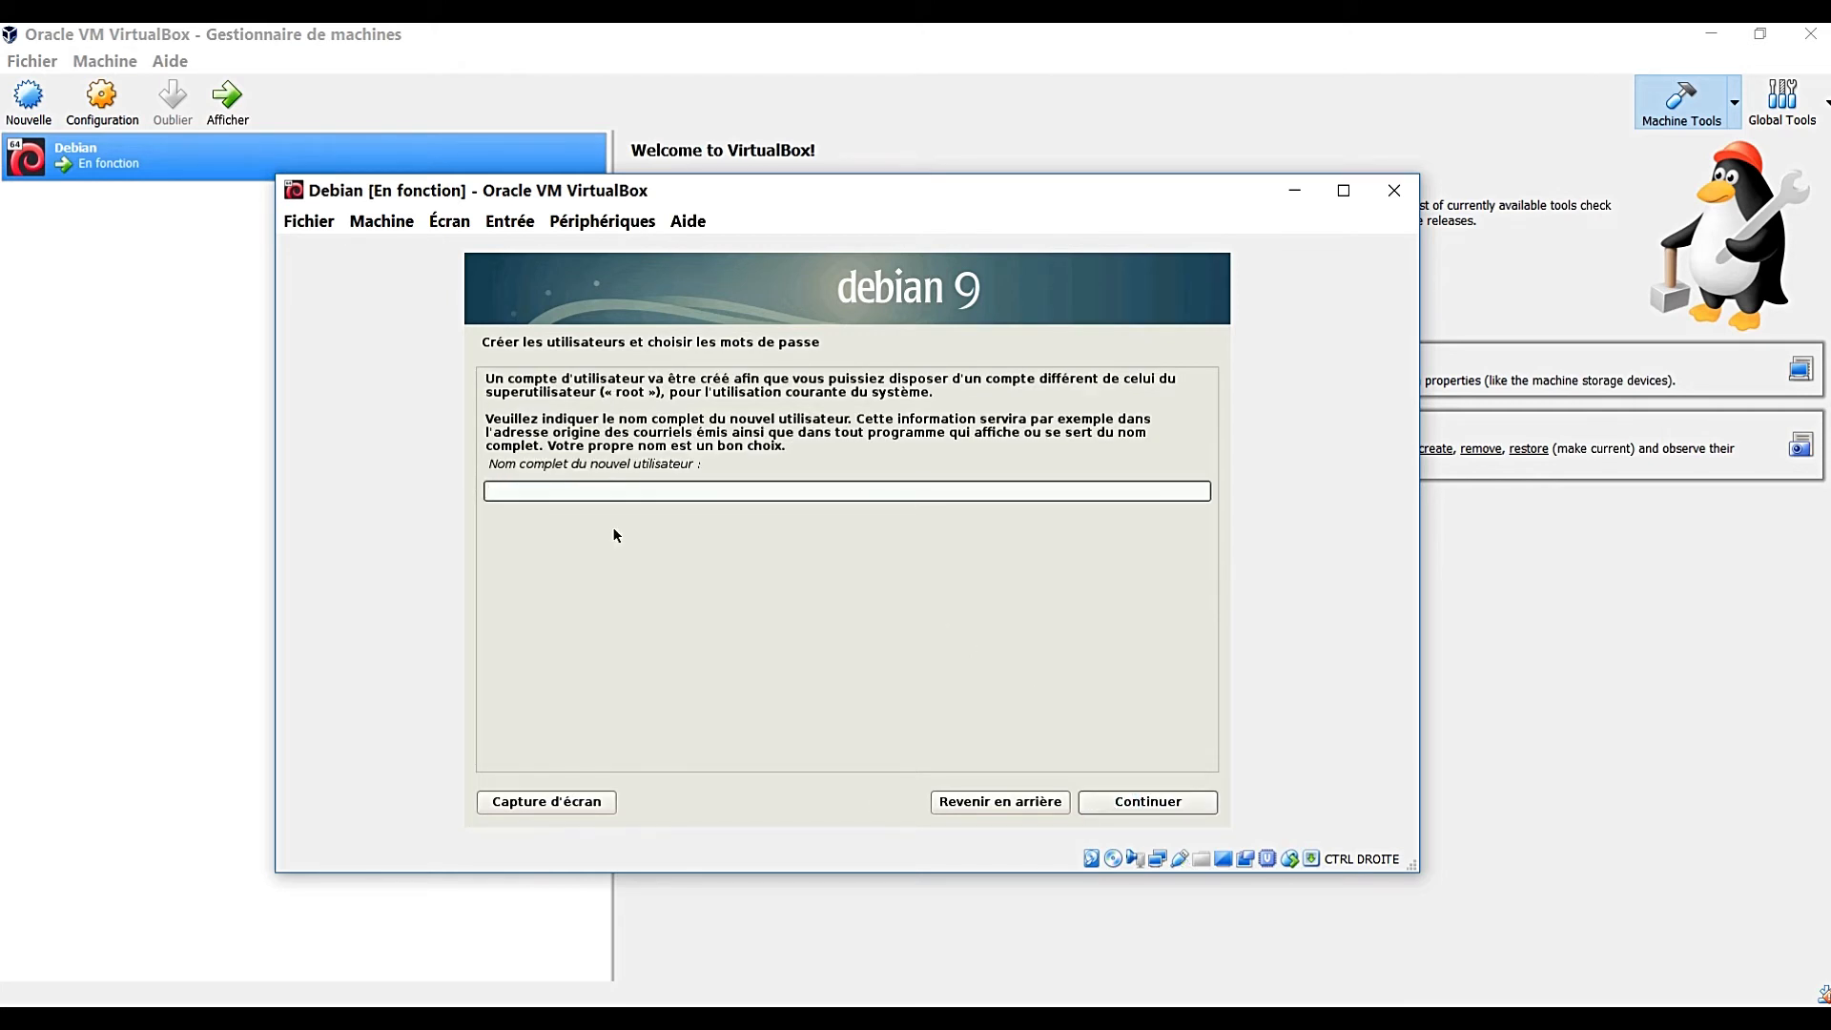
Enter the new user's full name, accept the suggested login and confirm the user password
{"action": "type", "text": "diallo"}
{"action": "key", "text": "BackSpace"}
{"action": "key", "text": "BackSpace"}
{"action": "key", "text": "BackSpace"}
{"action": "key", "text": "BackSpace"}
{"action": "key", "text": "BackSpace"}
{"action": "type", "text": "Diam"}
{"action": "key", "text": "BackSpace"}
{"action": "key", "text": "BackSpace"}
{"action": "type", "text": "llo"}
{"action": "key", "text": "BackSpace"}
{"action": "key", "text": "BackSpace"}
{"action": "key", "text": "BackSpace"}
{"action": "type", "text": "allo Mosu"}
{"action": "key", "text": "BackSpace"}
{"action": "key", "text": "BackSpace"}
{"action": "type", "text": "usli"}
{"action": "left_click", "coordinate": [1156, 812]}
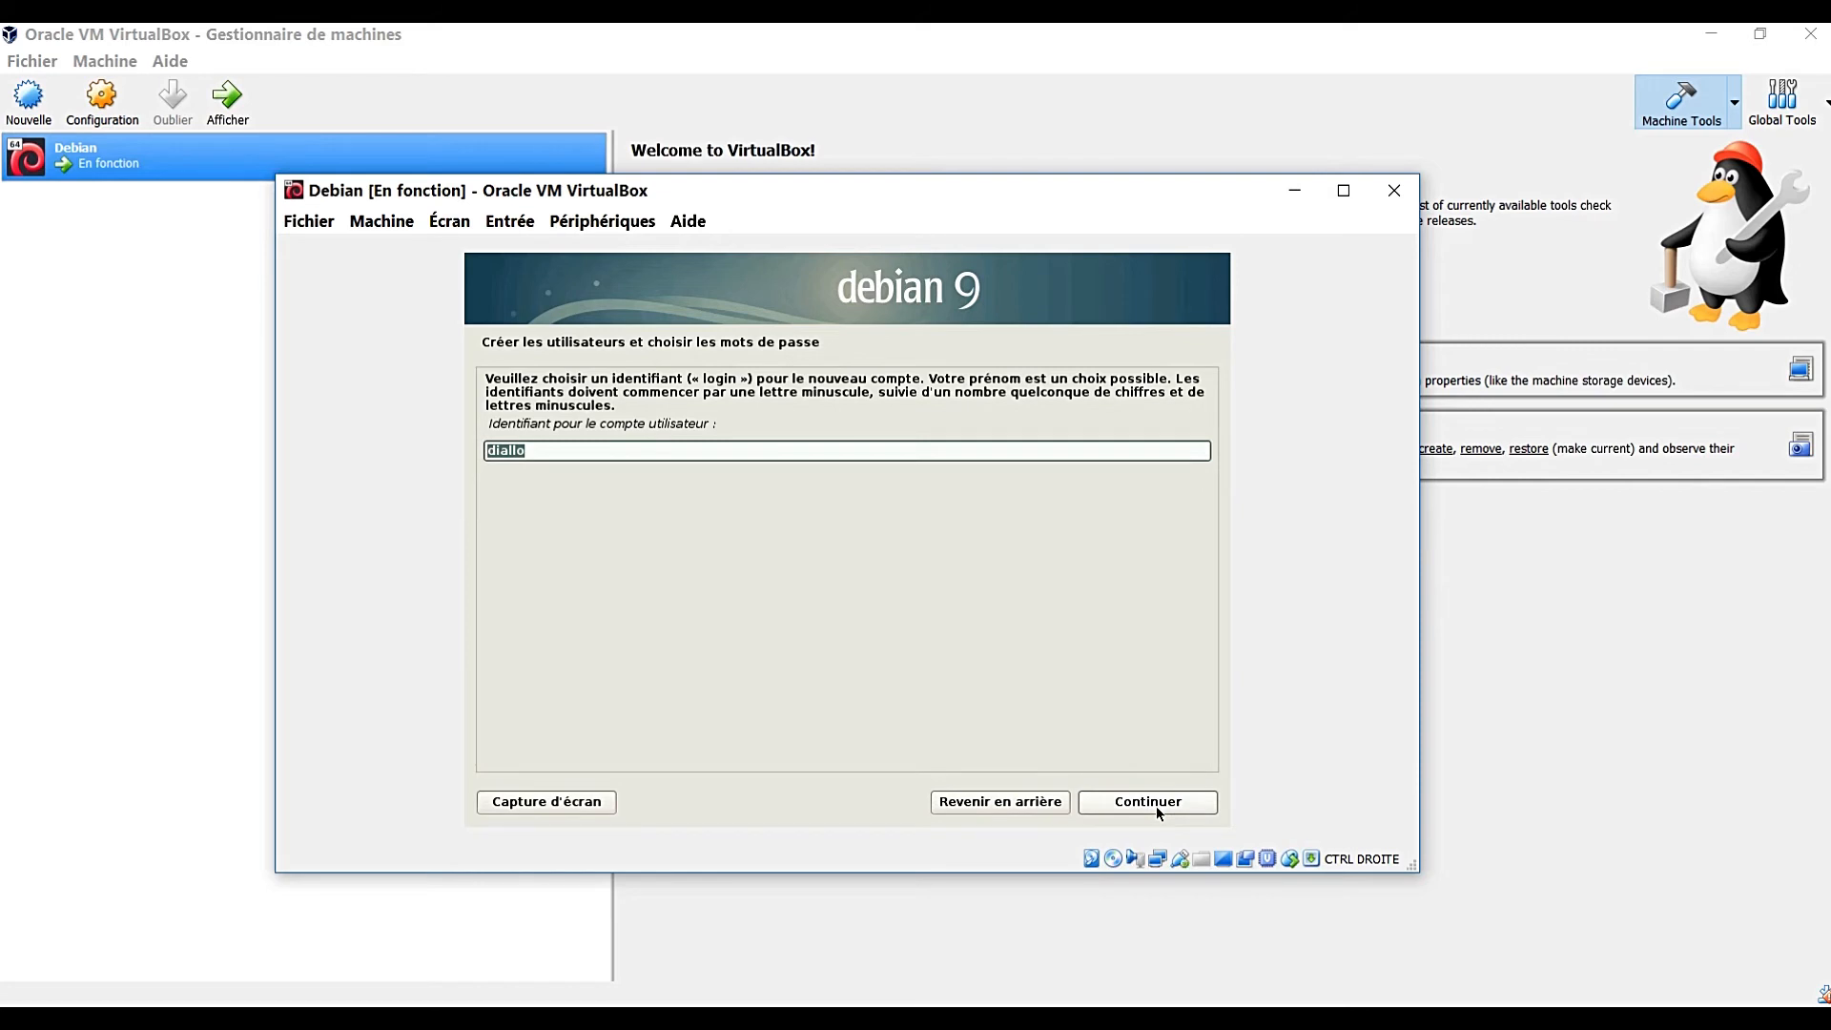
{"action": "left_click", "coordinate": [1154, 804]}
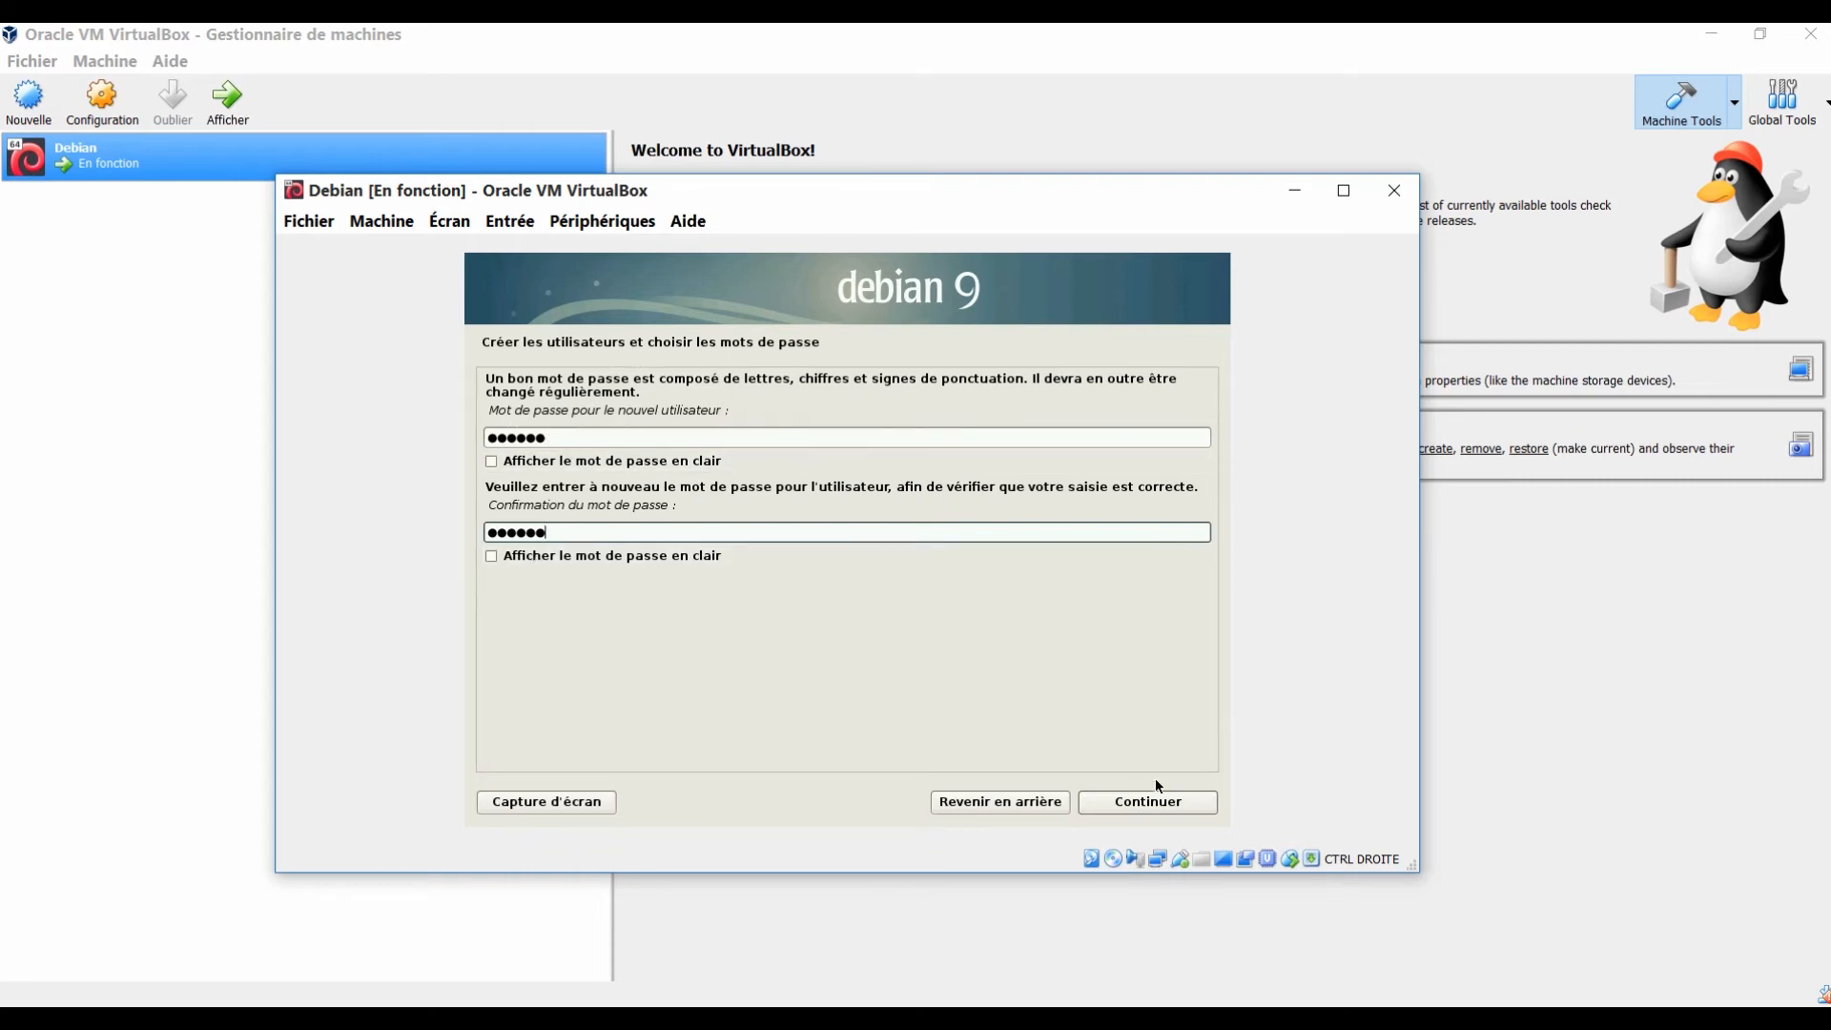
{"action": "left_click", "coordinate": [1156, 803]}
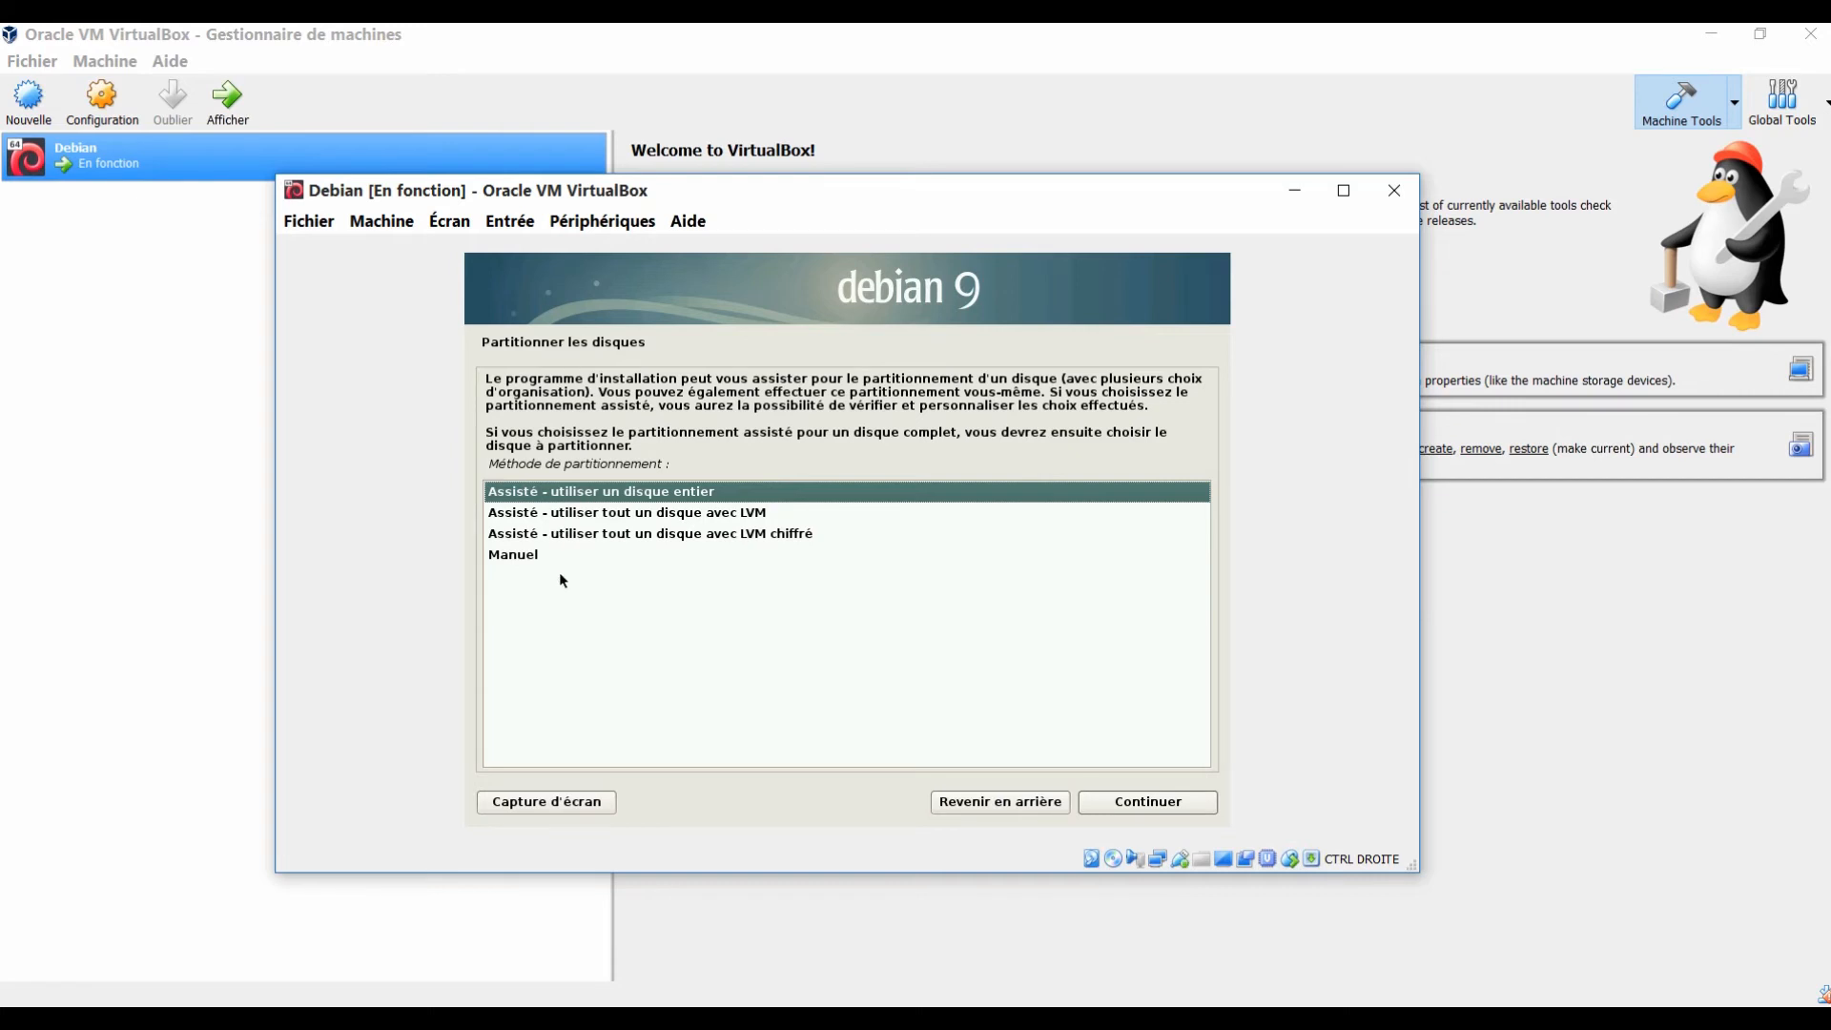
Choose manual partitioning, create a new partition table on SCSI1 (sda), and select its free space
{"action": "left_click", "coordinate": [529, 561]}
{"action": "left_click", "coordinate": [1117, 806]}
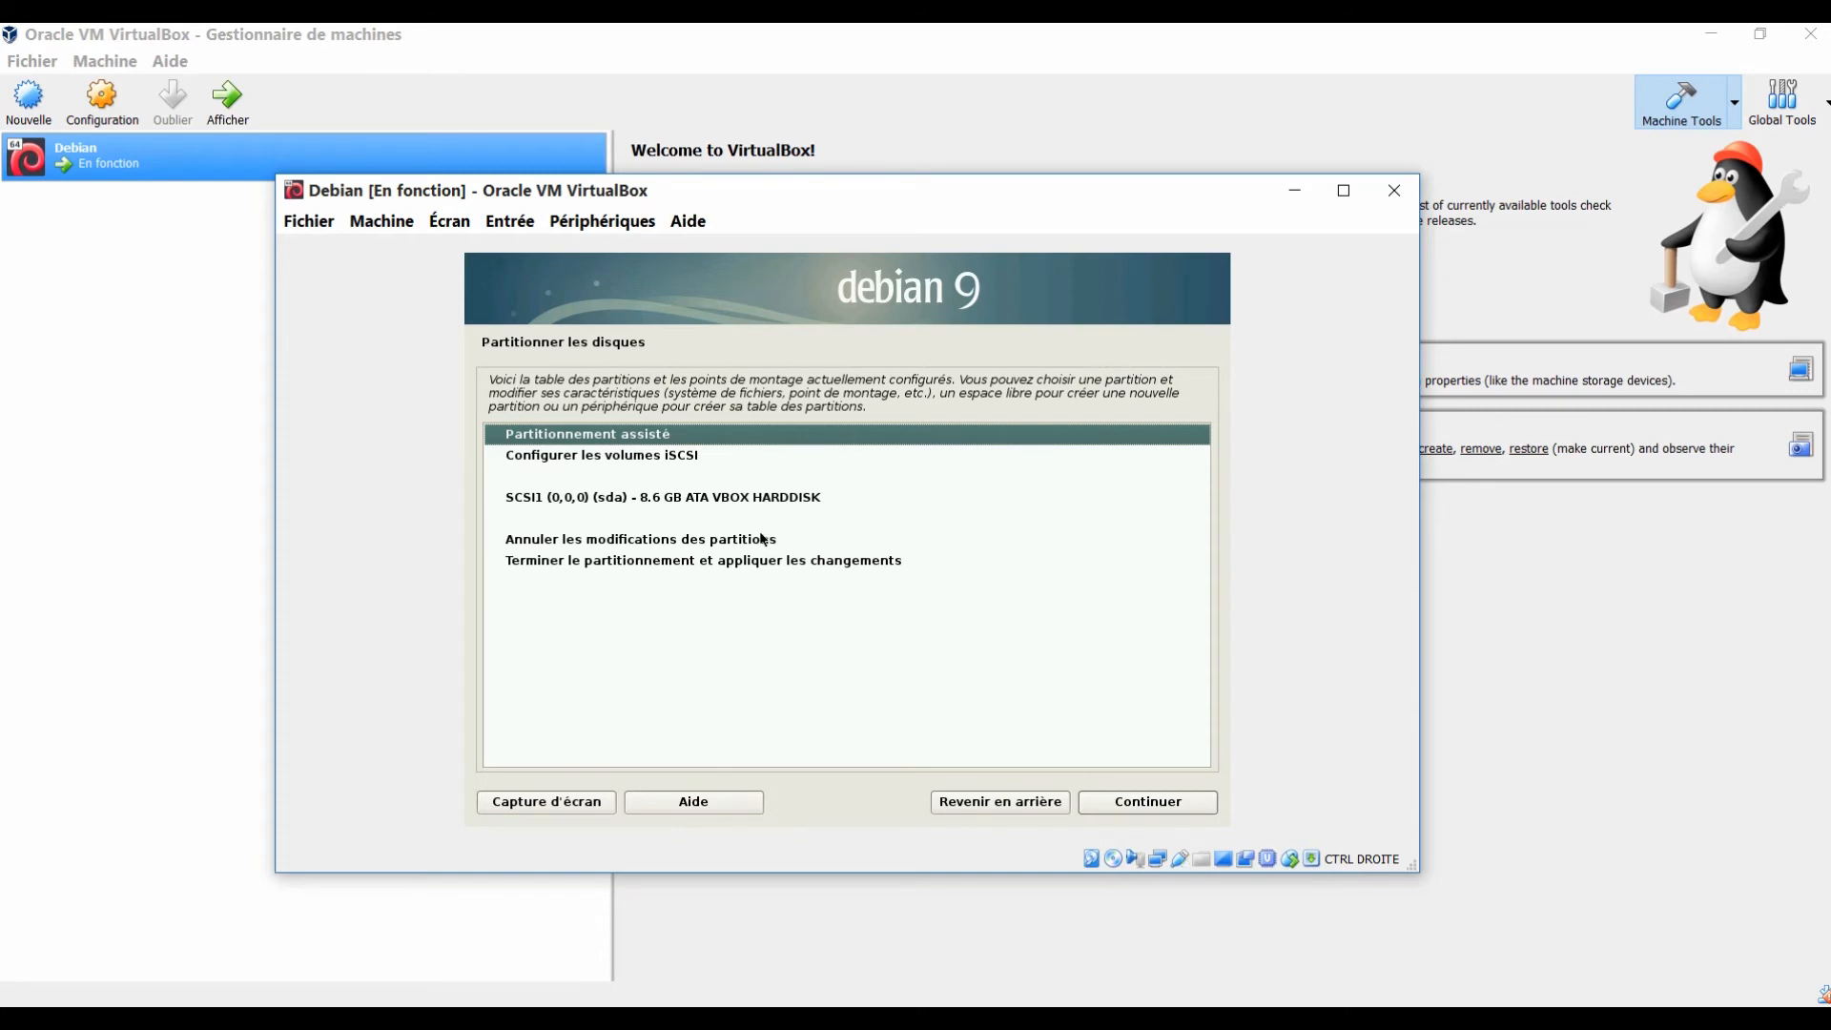
{"action": "left_click", "coordinate": [607, 498]}
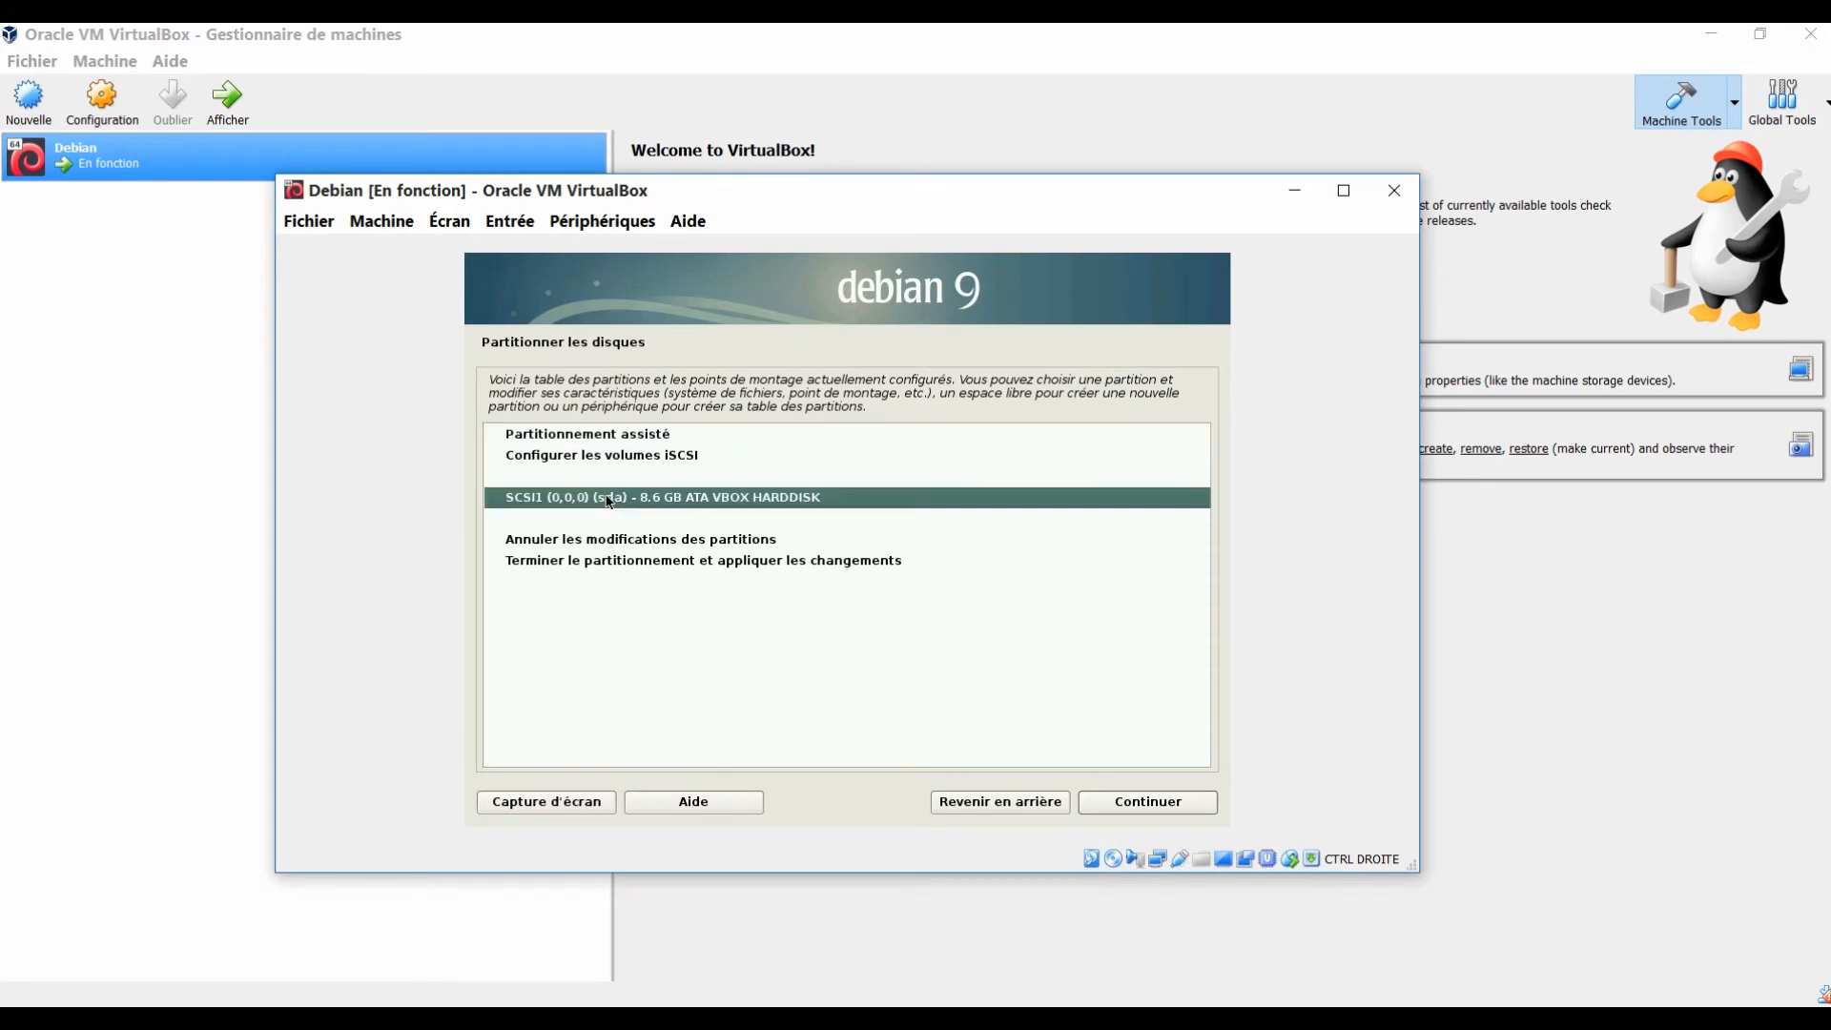
{"action": "left_click", "coordinate": [1143, 806]}
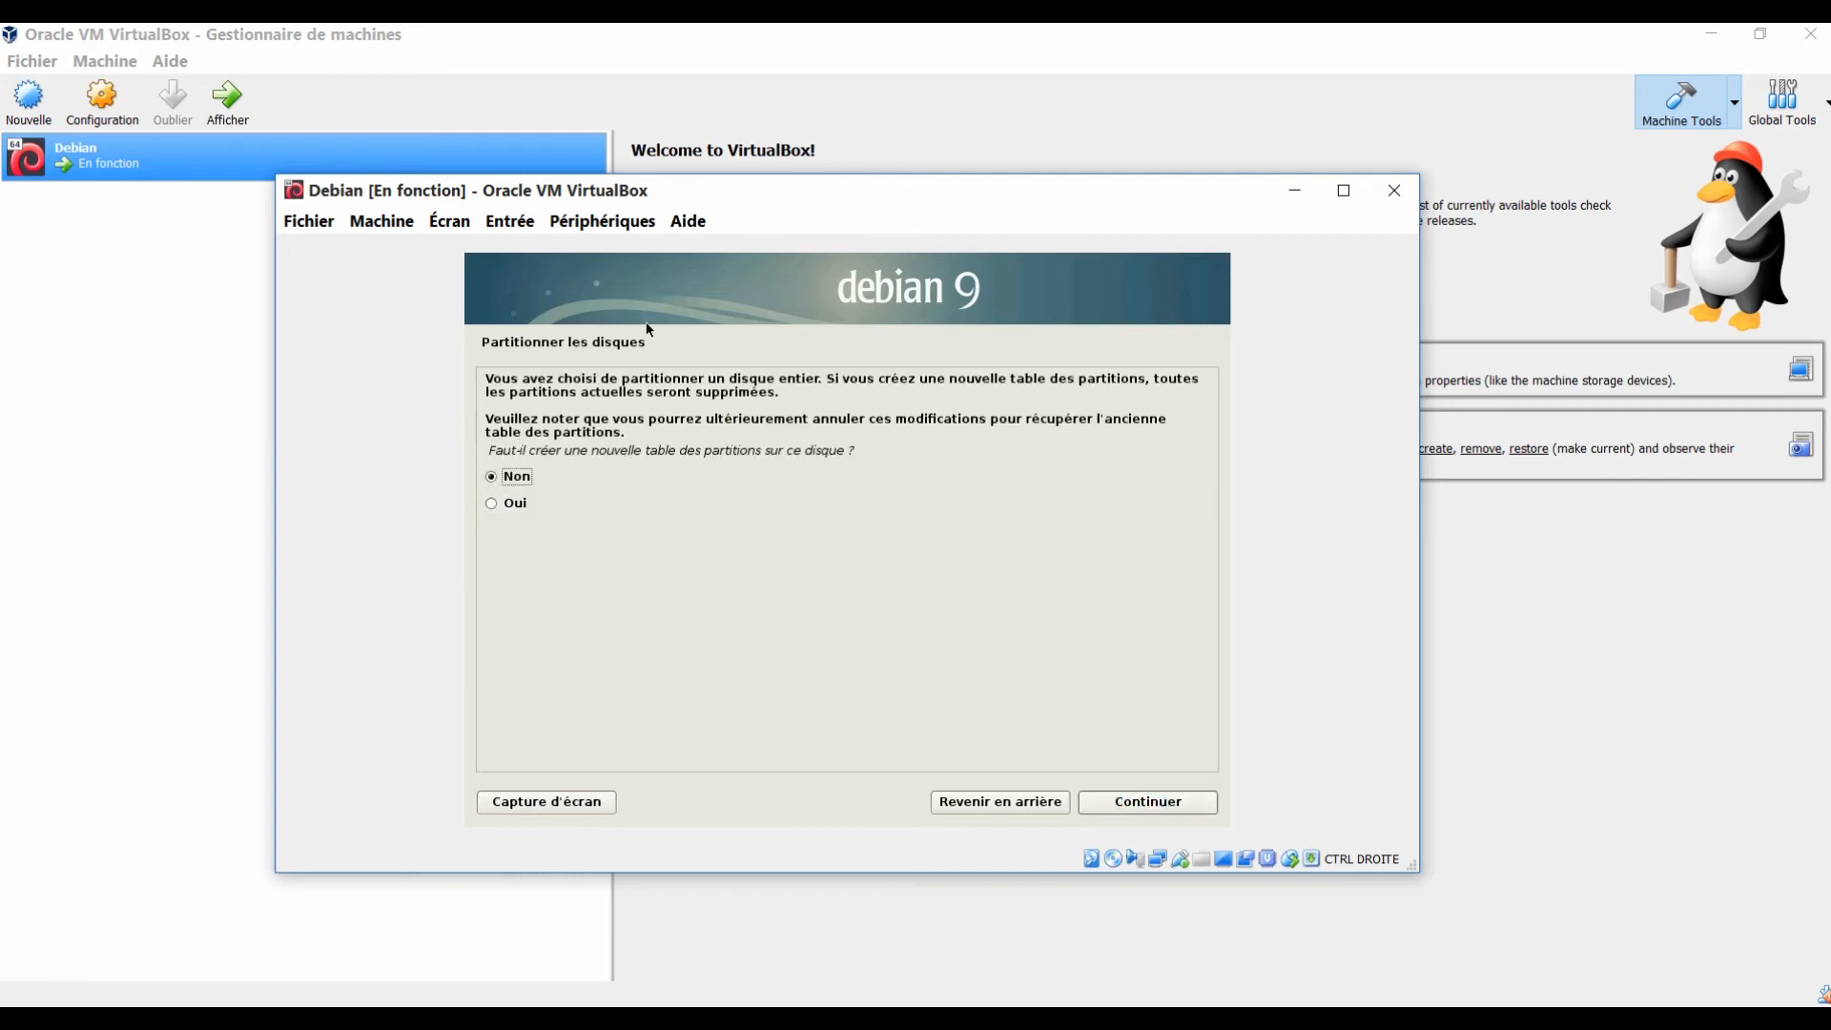
{"action": "left_click", "coordinate": [519, 504]}
{"action": "left_click", "coordinate": [1119, 803]}
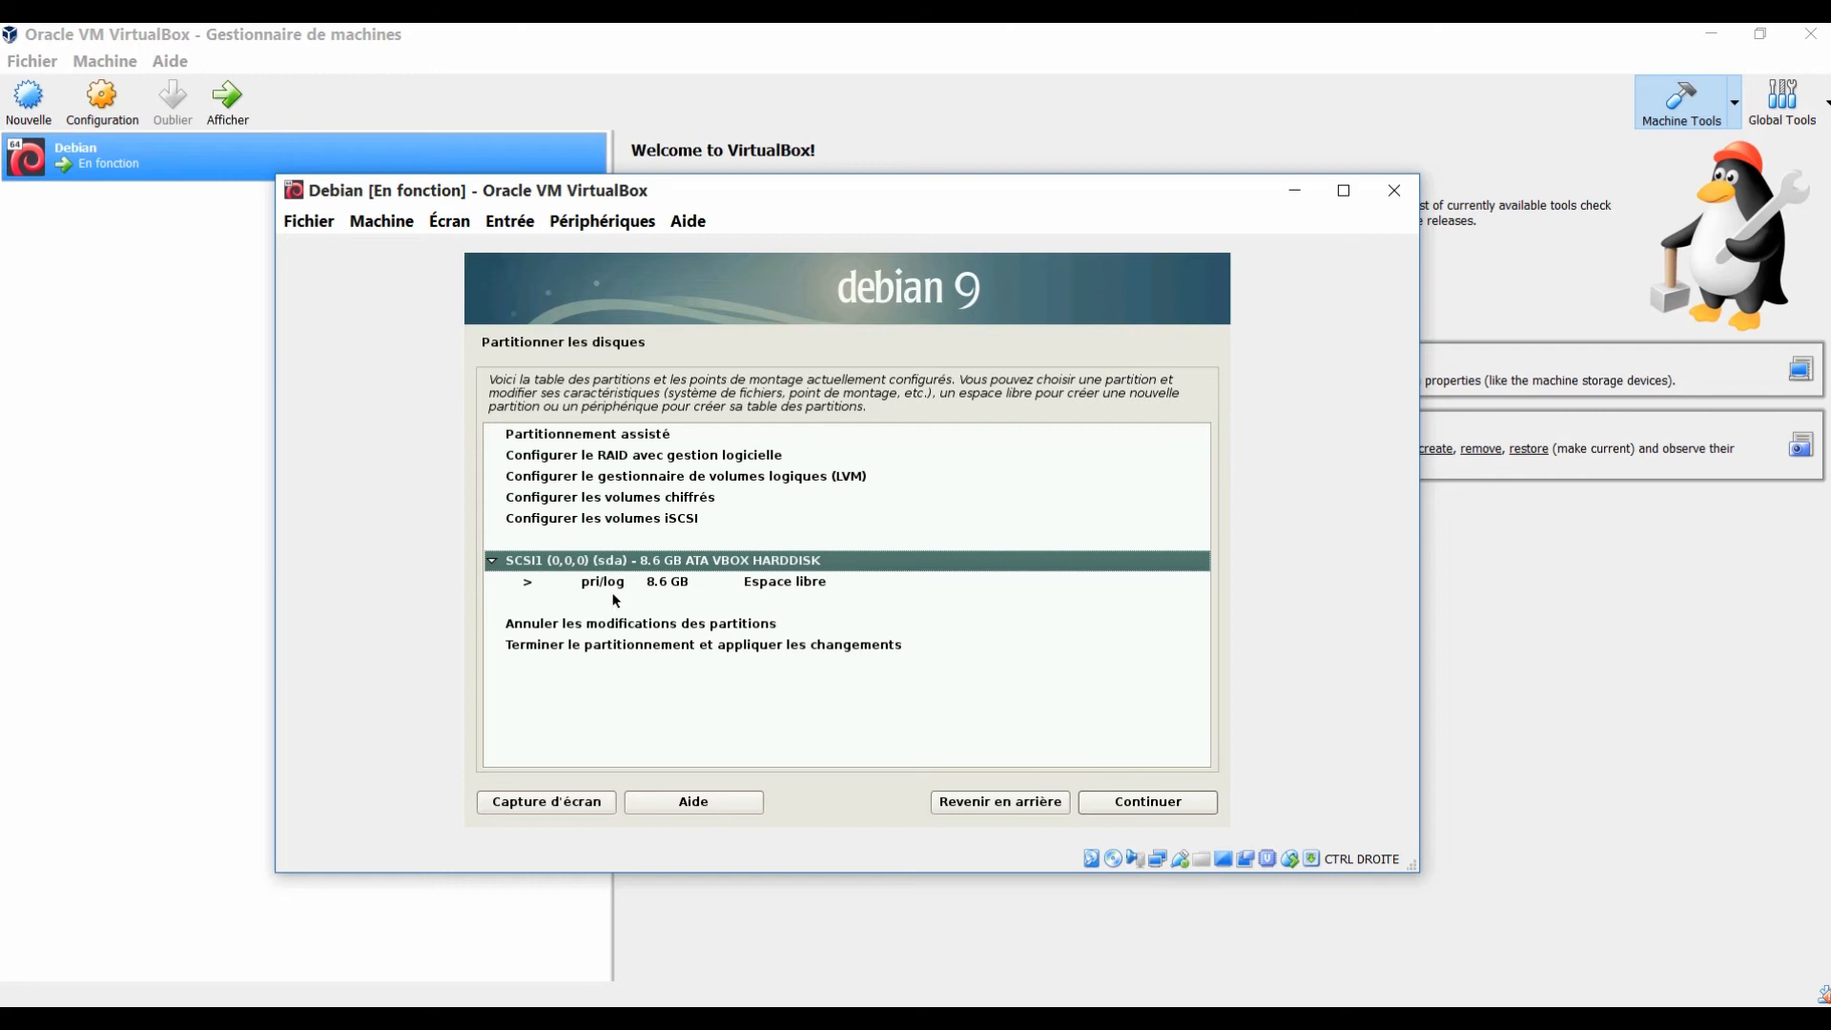
{"action": "left_click", "coordinate": [651, 586]}
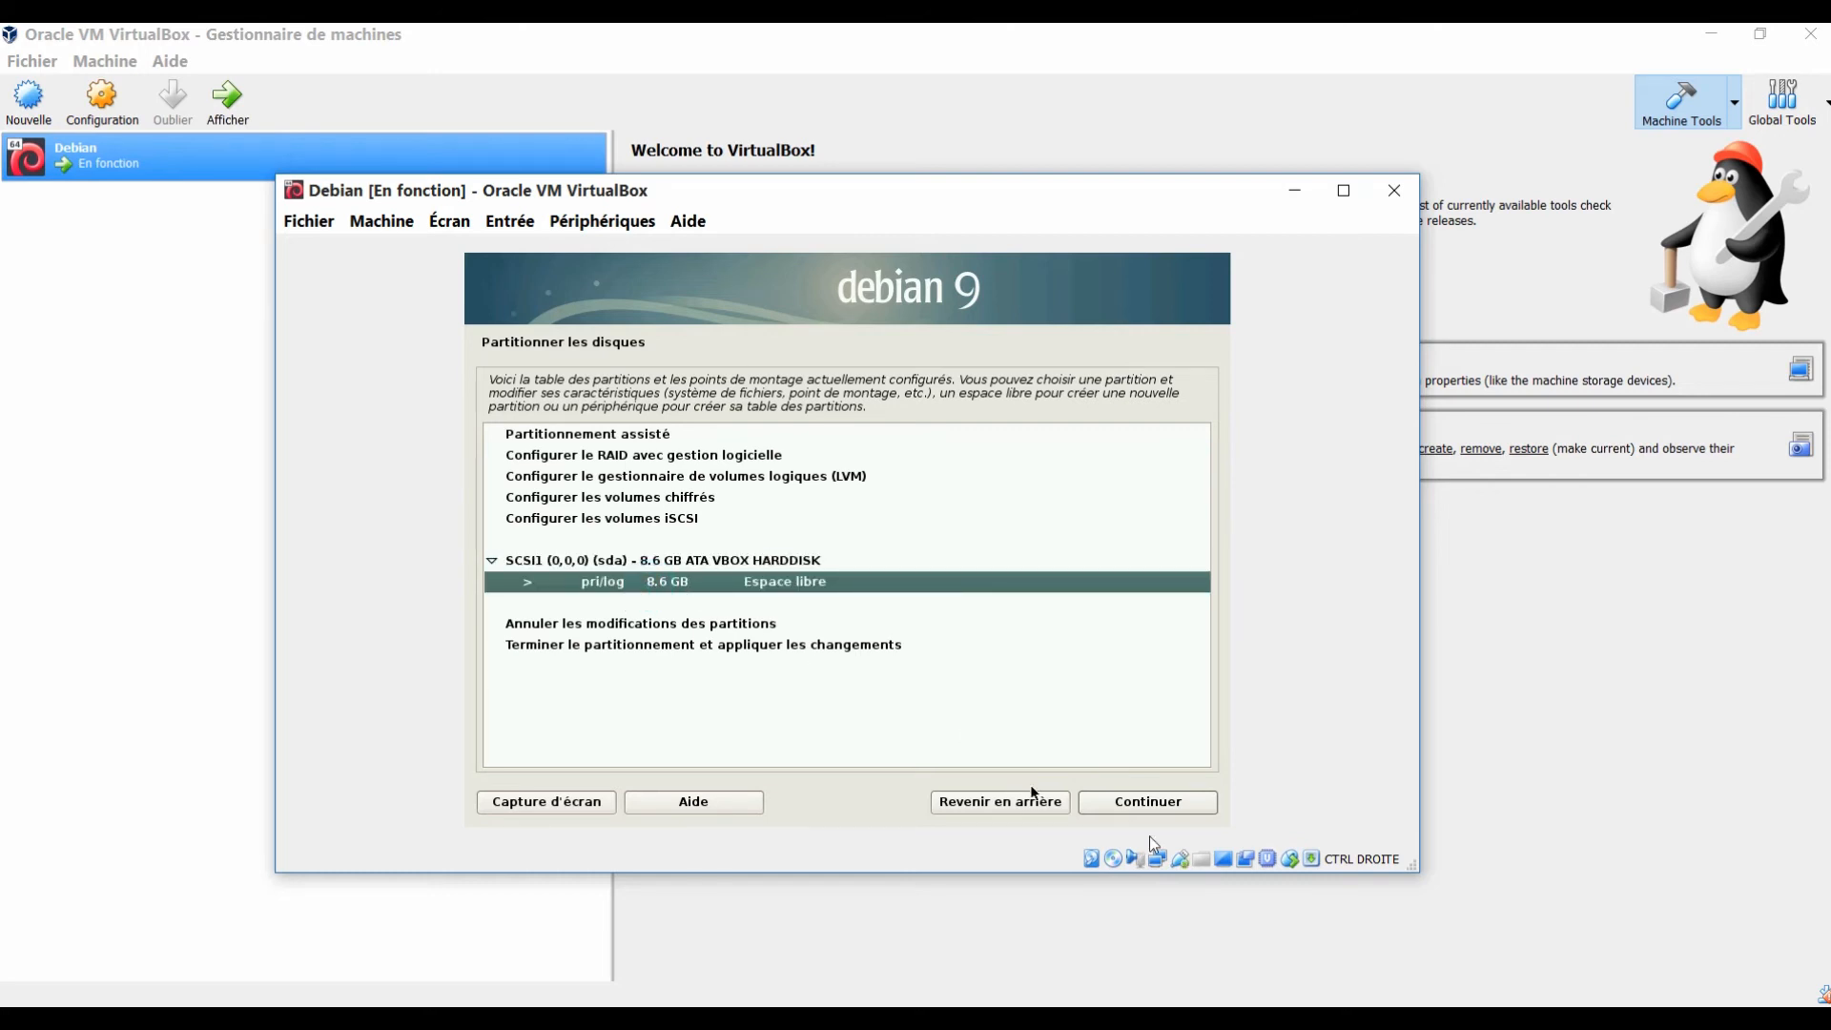
{"action": "left_click", "coordinate": [1151, 810]}
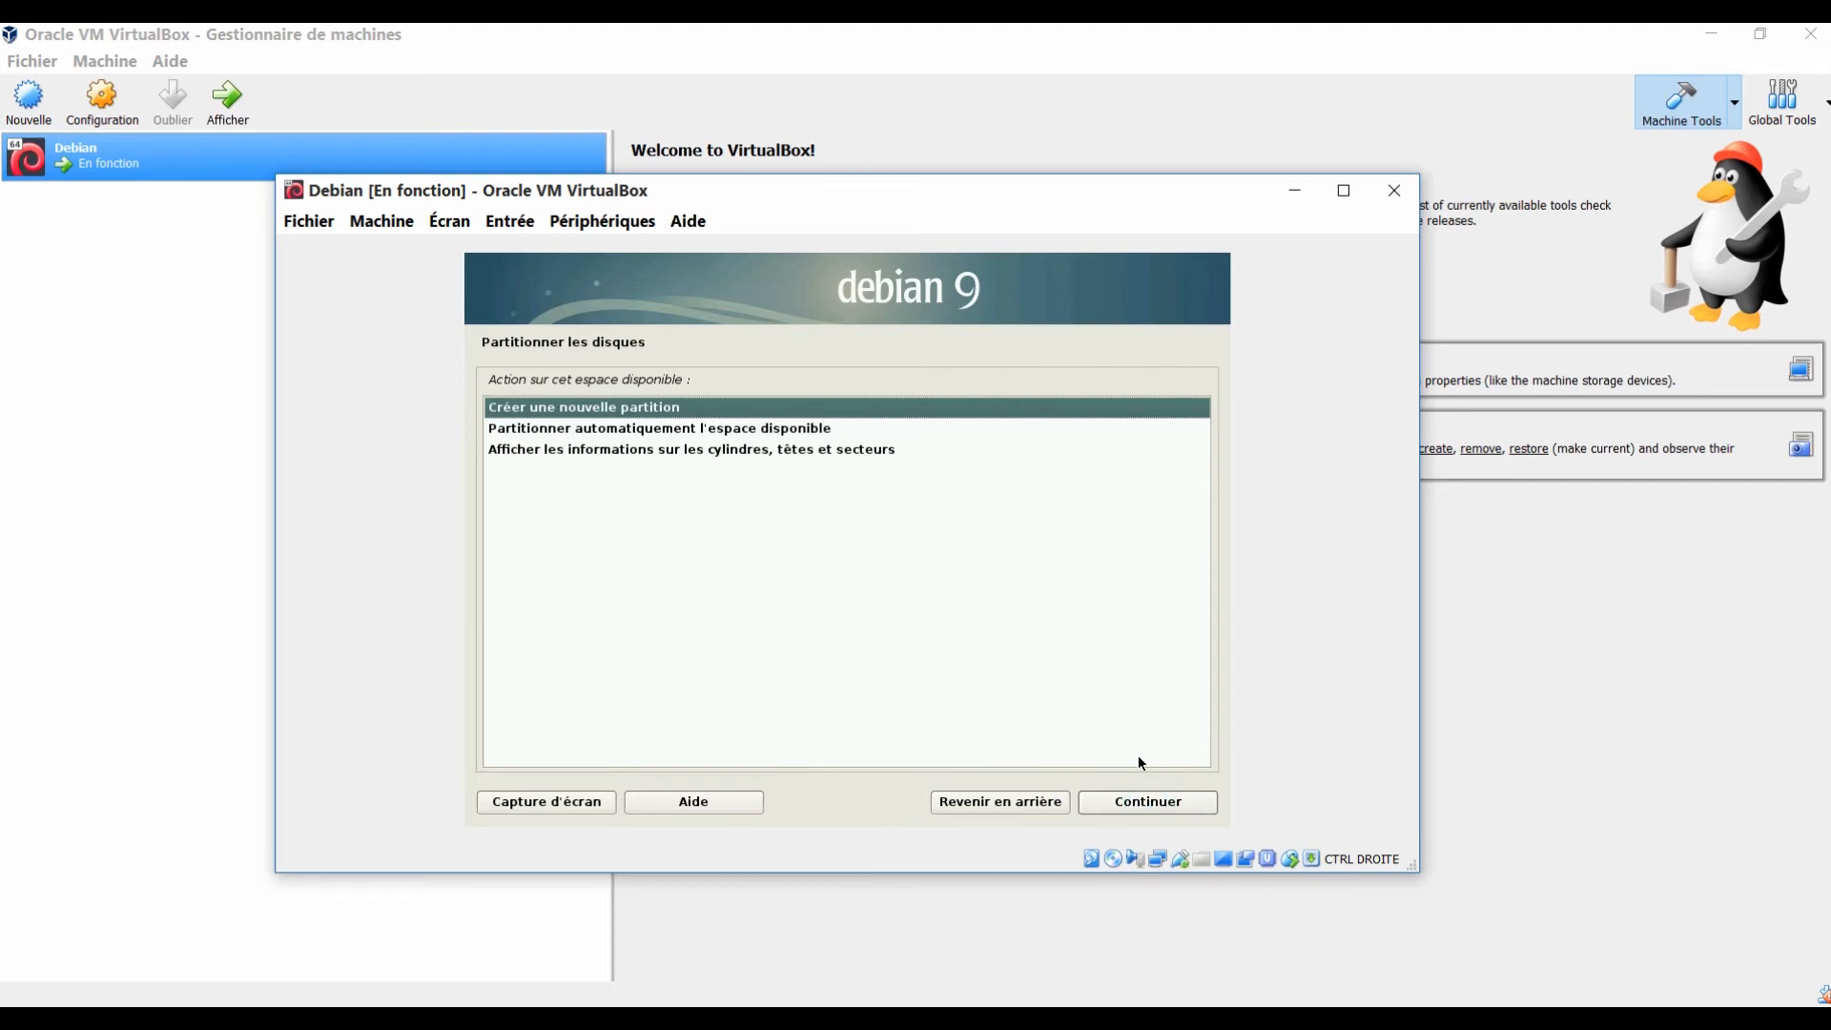
Create a 5.6 GB primary ext4 partition at the disk start, mounted at /
{"action": "left_click", "coordinate": [1151, 810]}
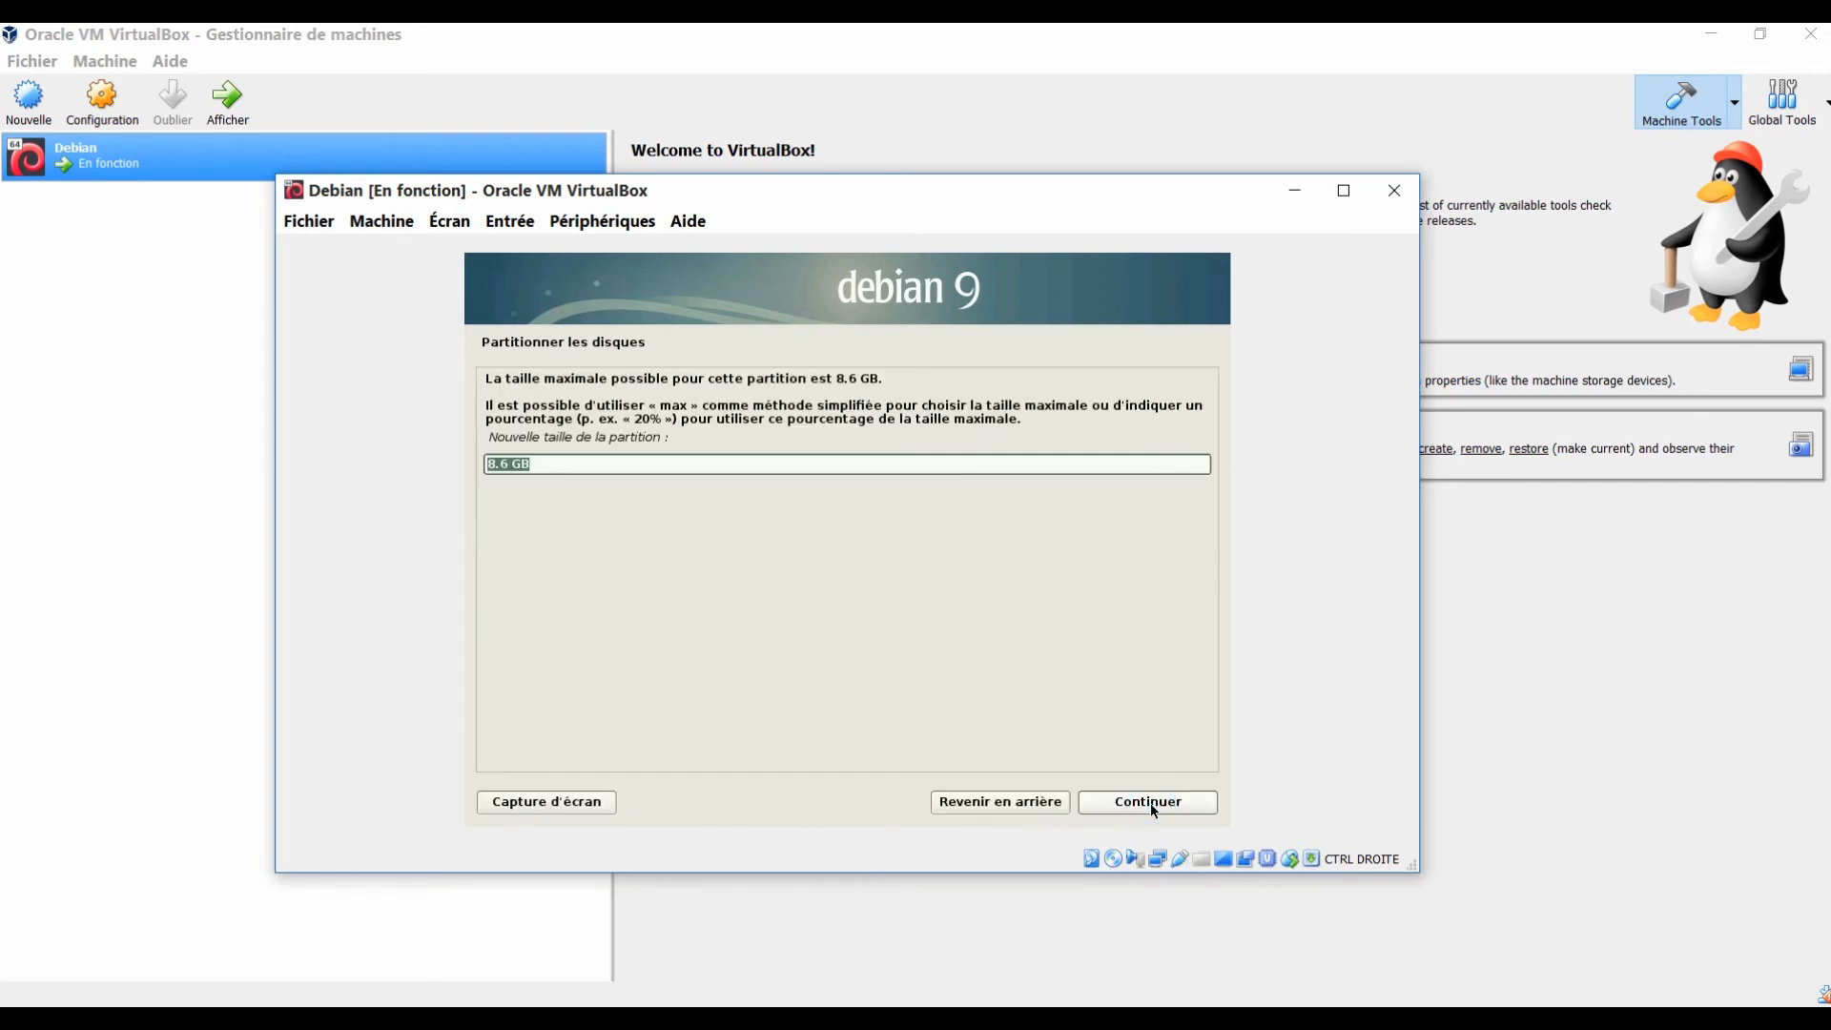
{"action": "left_click", "coordinate": [499, 465]}
{"action": "left_click", "coordinate": [496, 466]}
{"action": "key", "text": "BackSpace"}
{"action": "left_click", "coordinate": [1138, 801]}
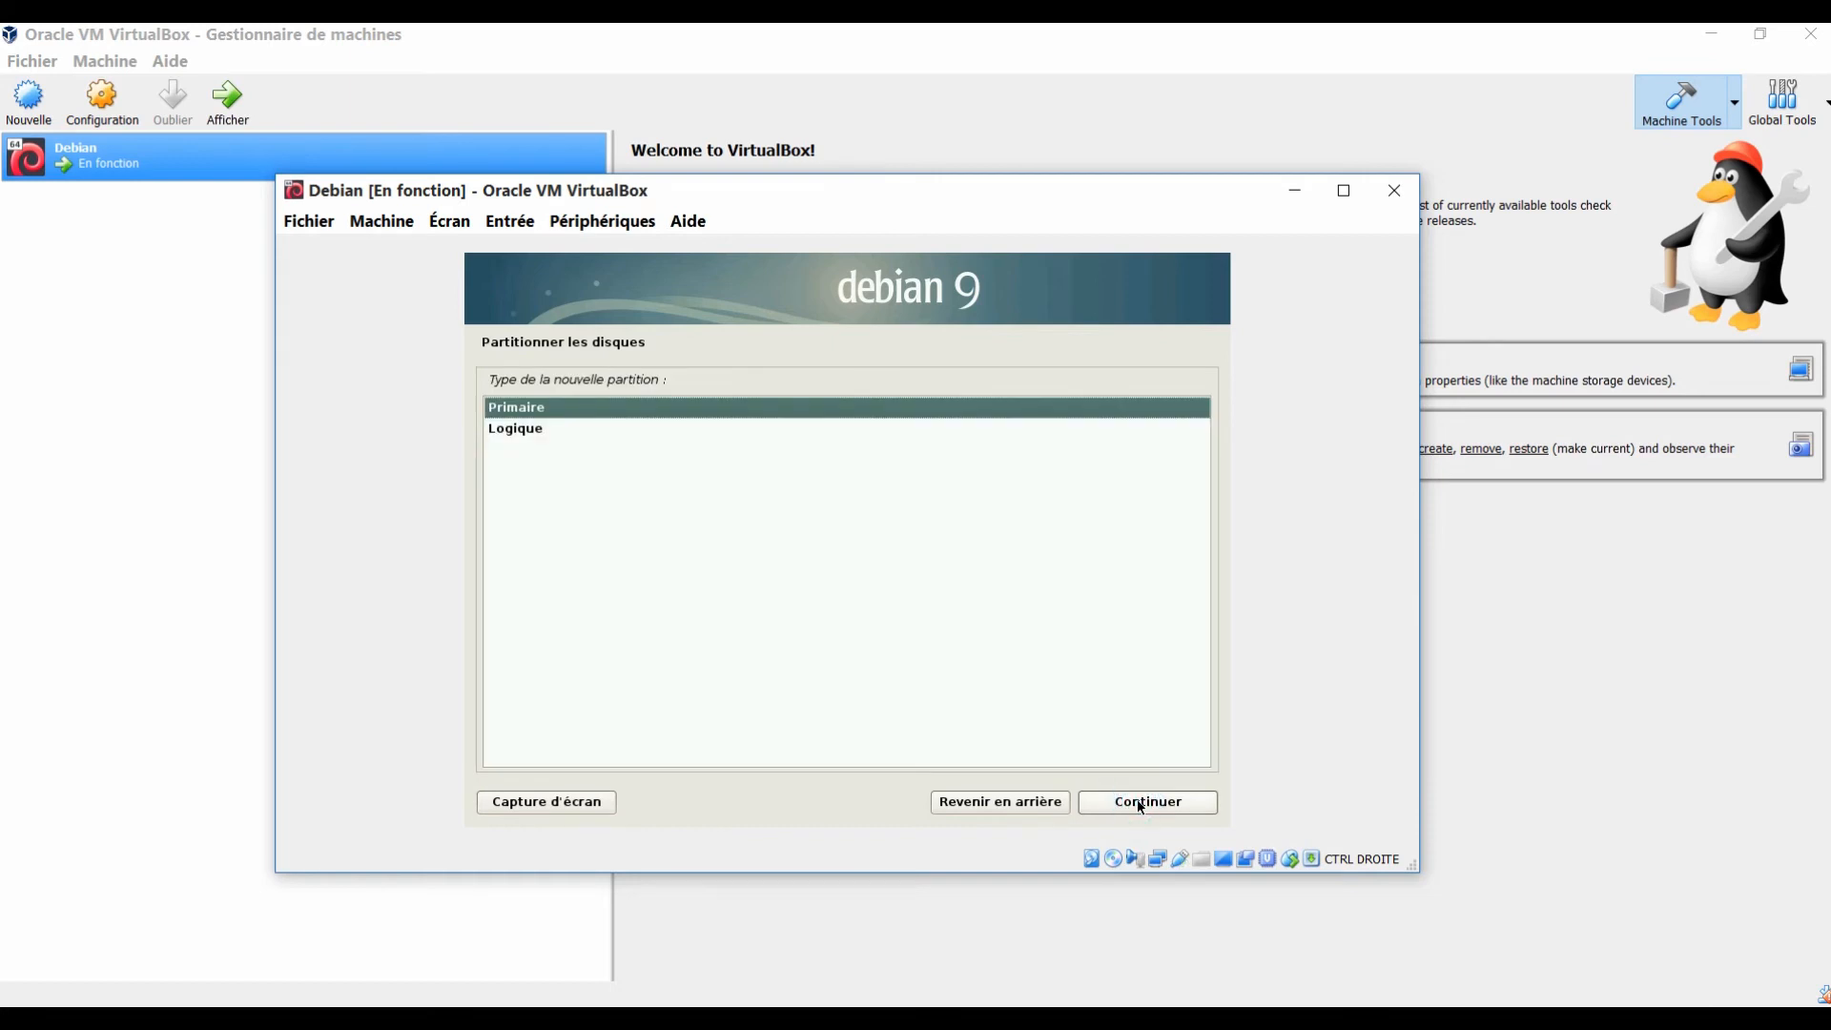
{"action": "left_click", "coordinate": [1125, 802]}
{"action": "left_click", "coordinate": [1126, 803]}
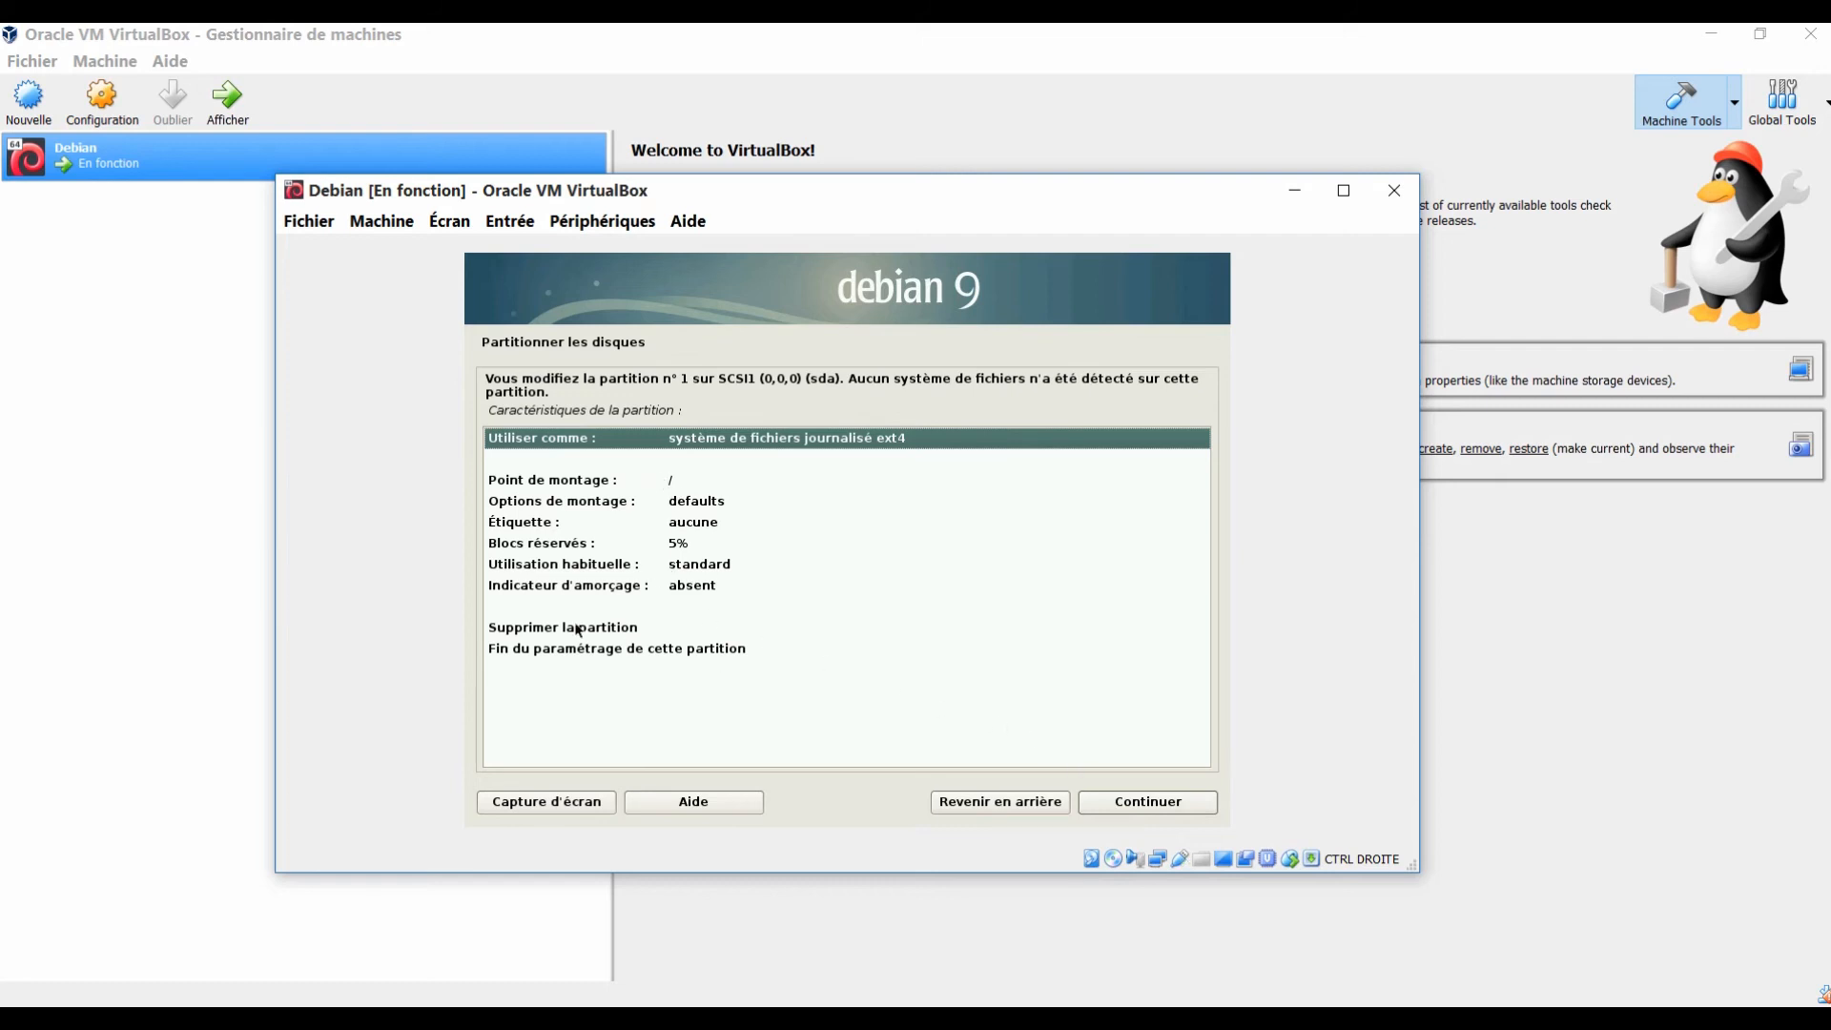
{"action": "left_click", "coordinate": [1132, 802]}
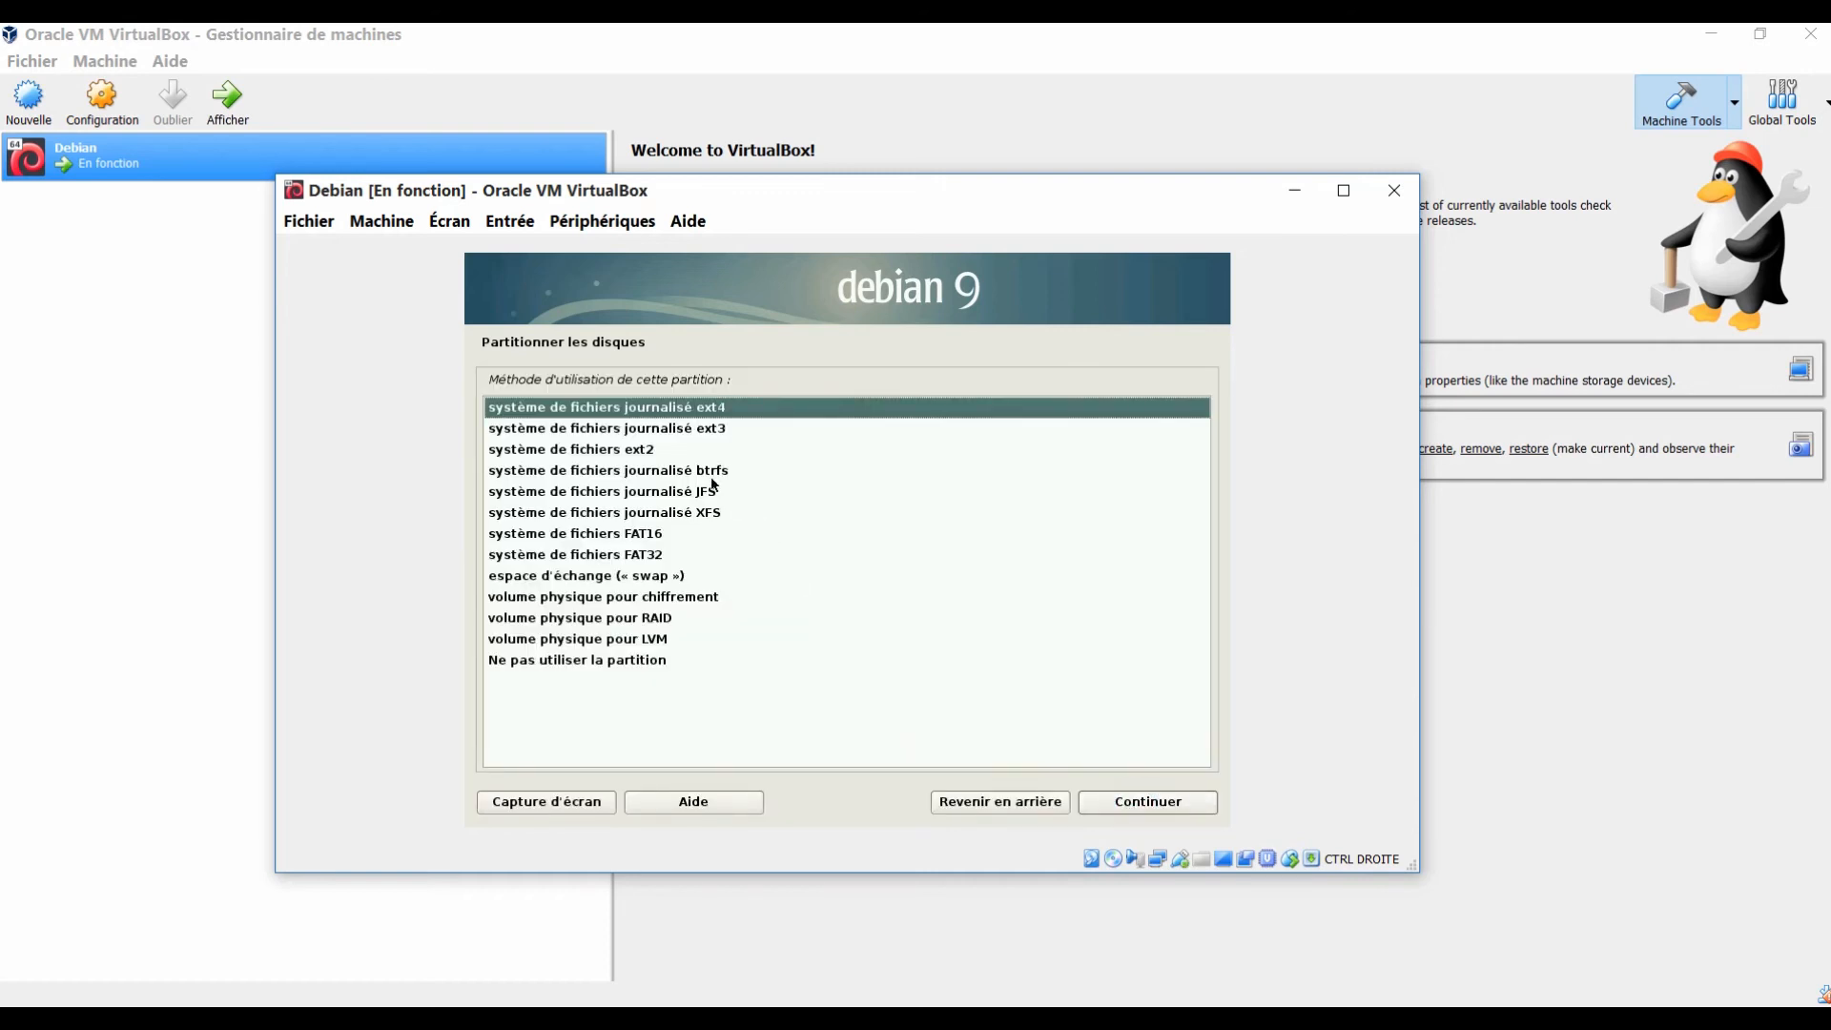
{"action": "left_click", "coordinate": [1110, 801]}
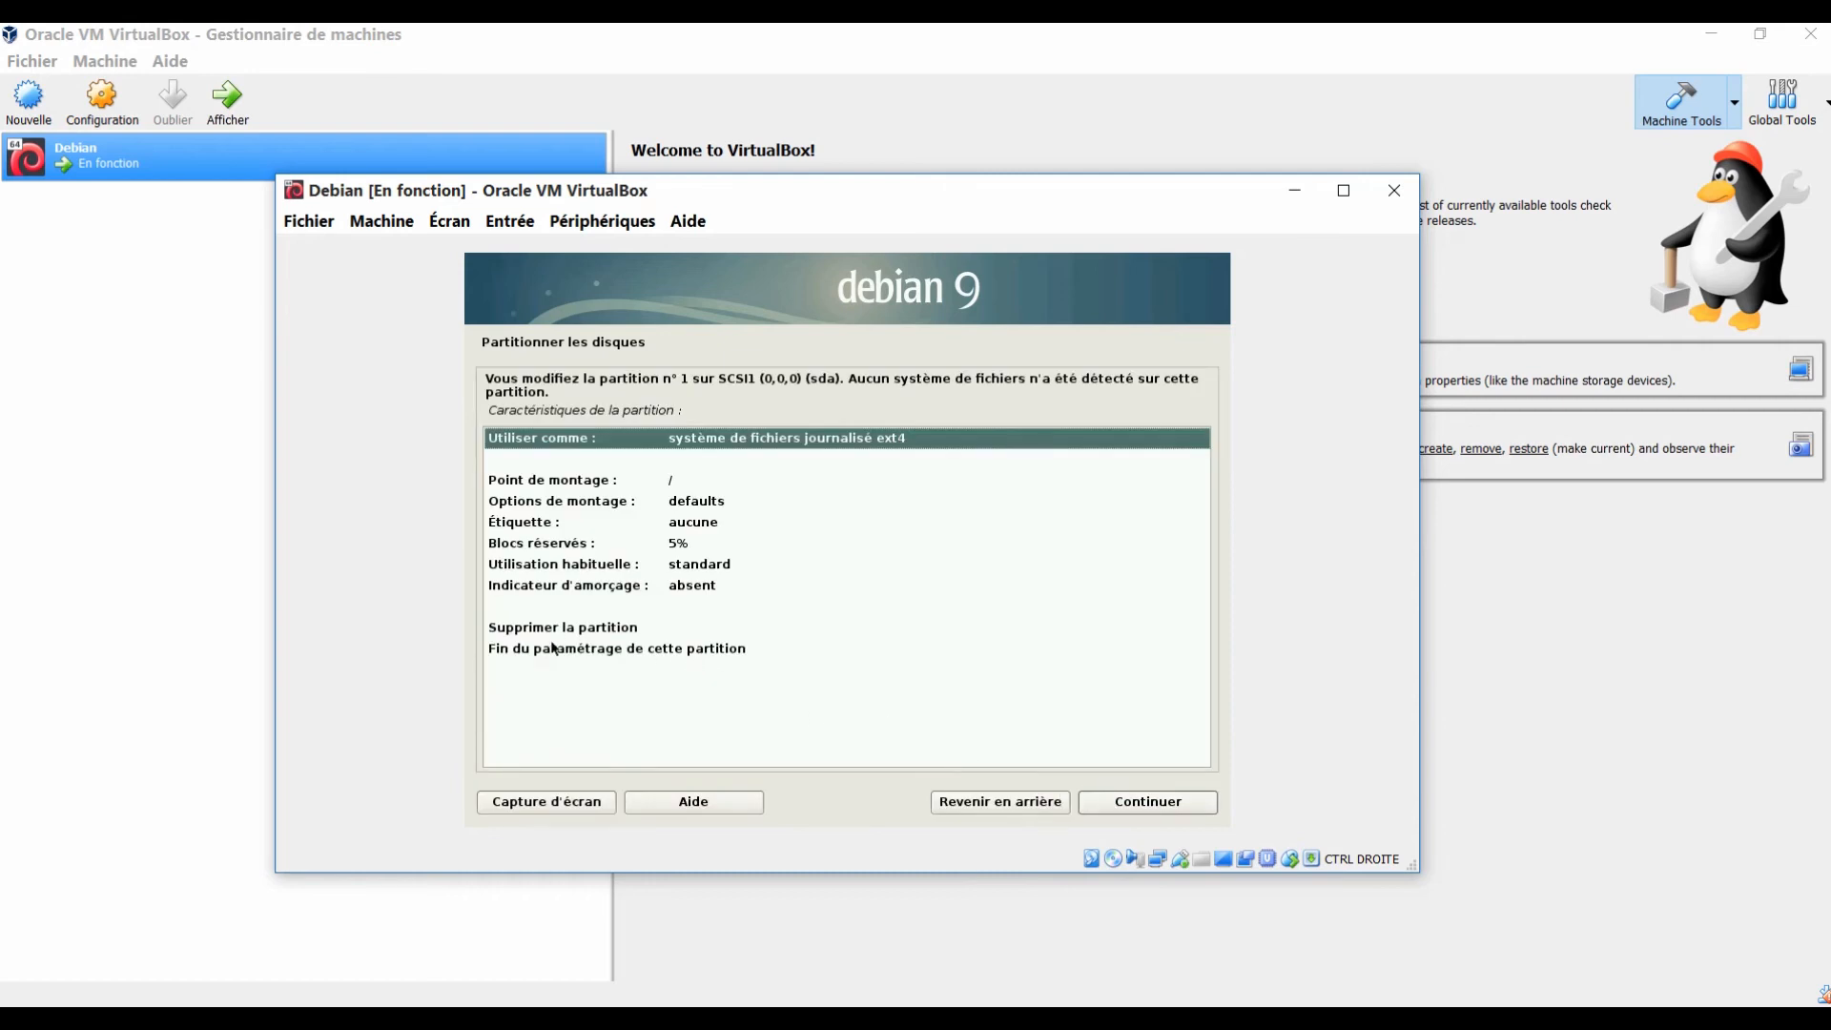
{"action": "left_click", "coordinate": [561, 647]}
{"action": "left_click", "coordinate": [1147, 802]}
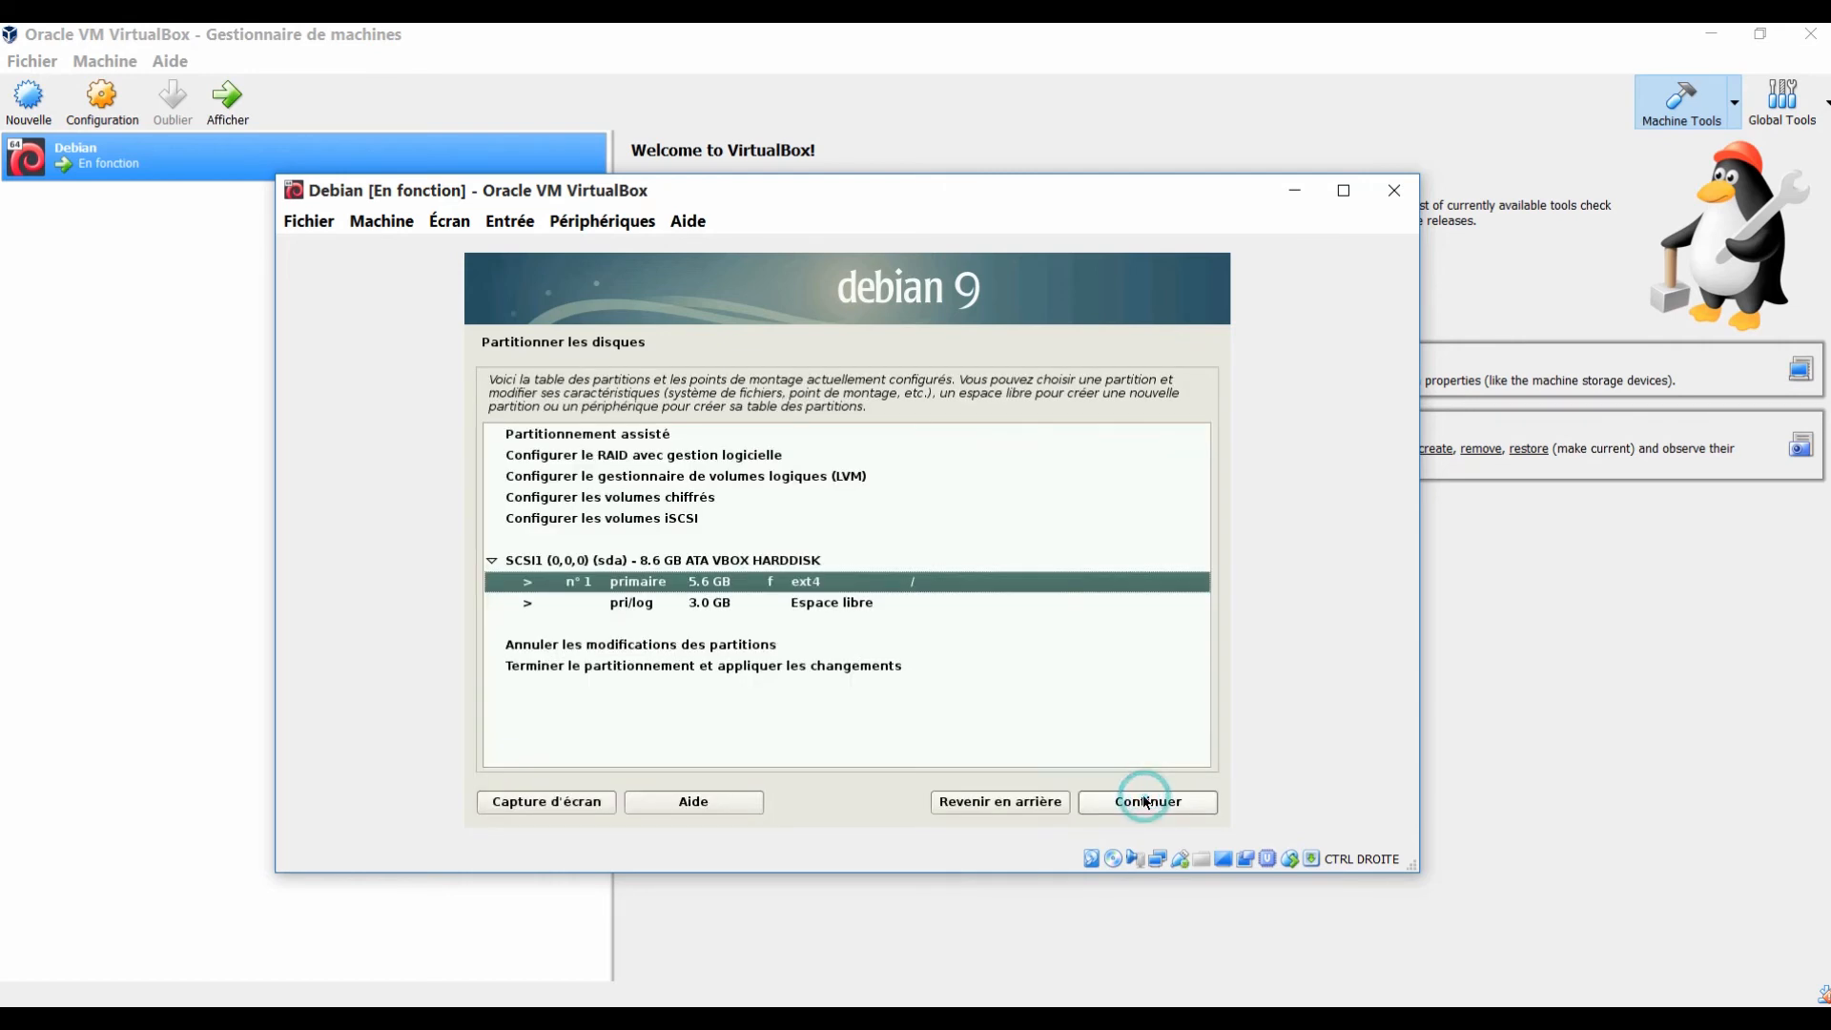
Add a 2.0 GB logical ext4 /home partition at the start of the 3.0 GB free space
{"action": "left_click", "coordinate": [746, 605]}
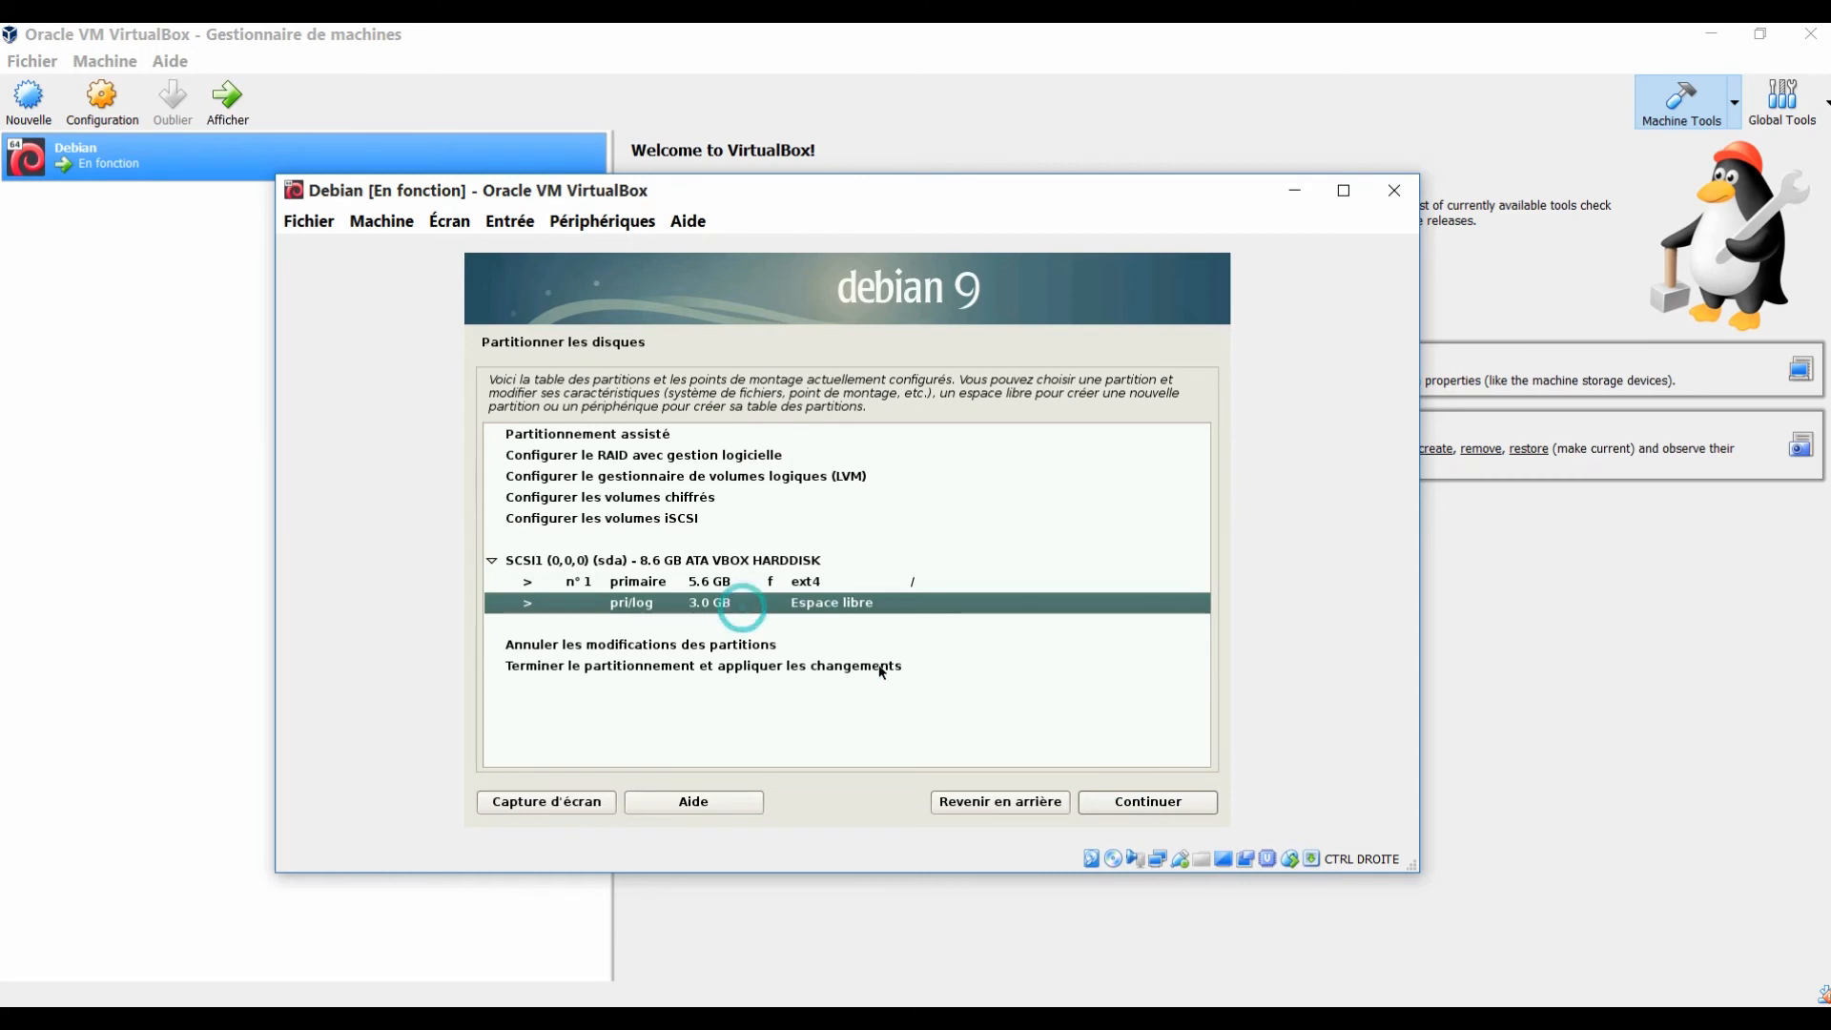
{"action": "left_click", "coordinate": [1117, 799]}
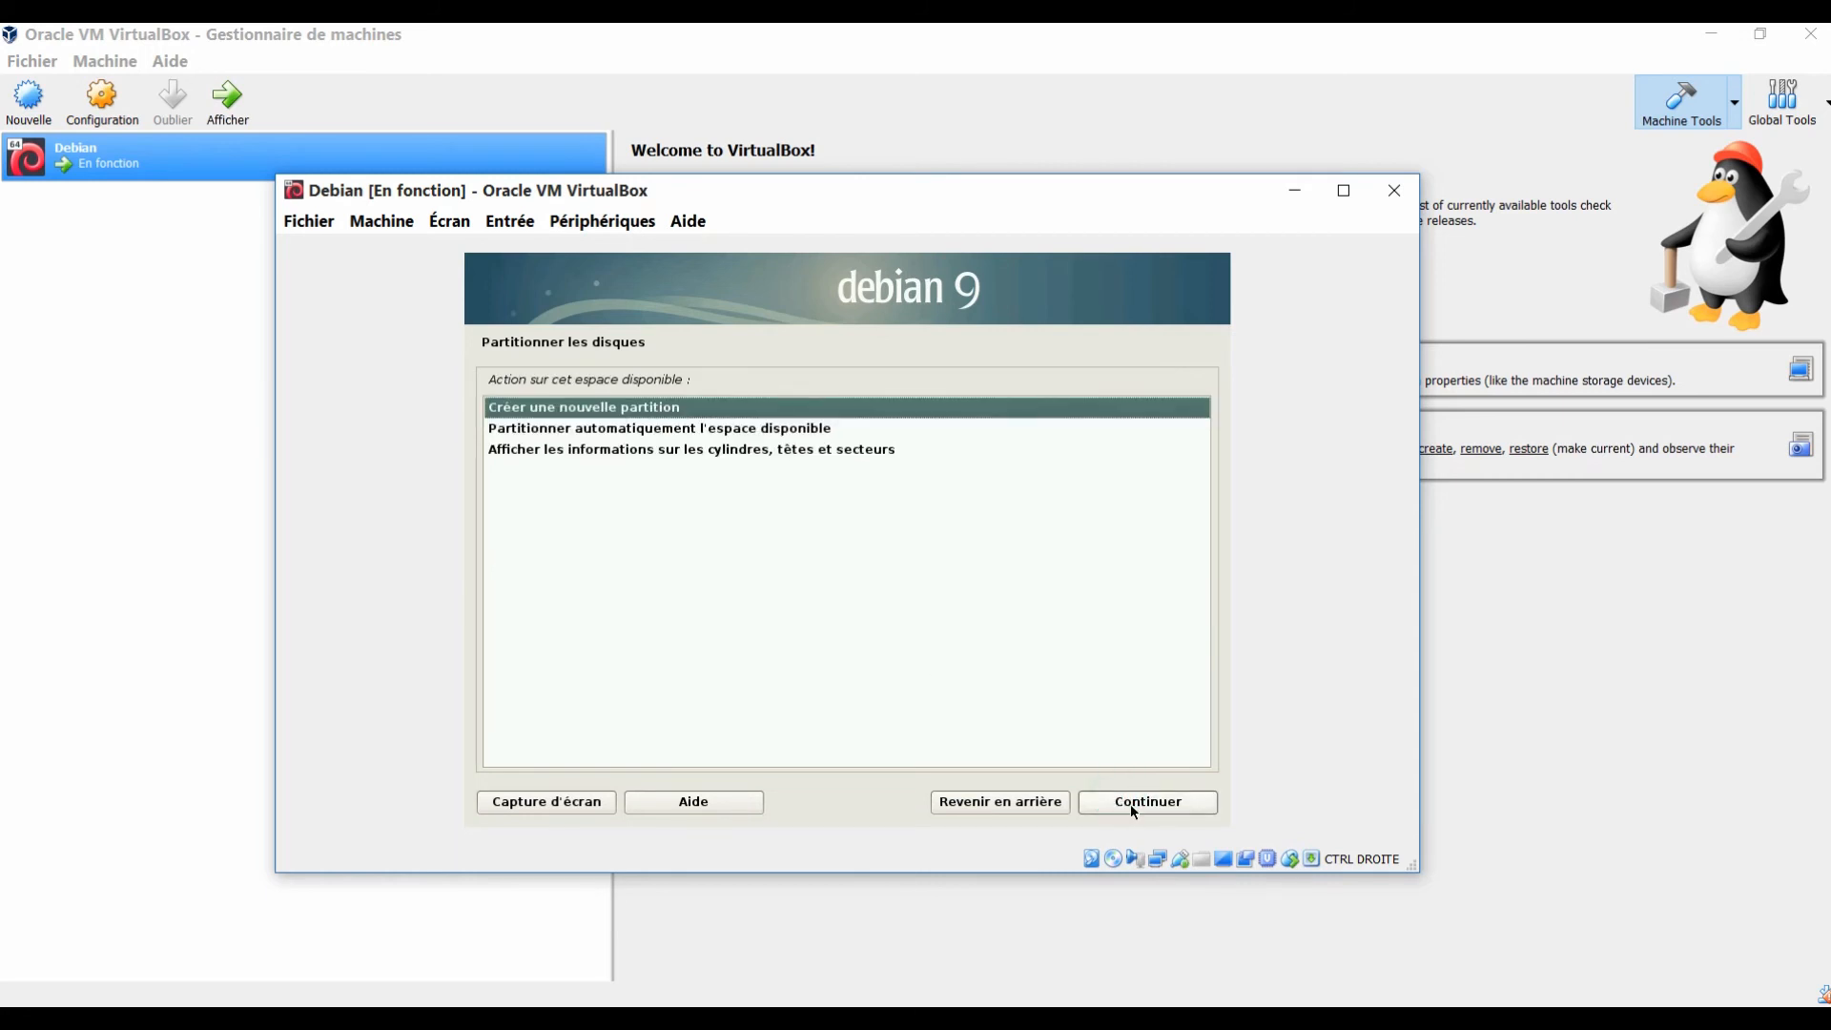
{"action": "left_click", "coordinate": [1130, 806]}
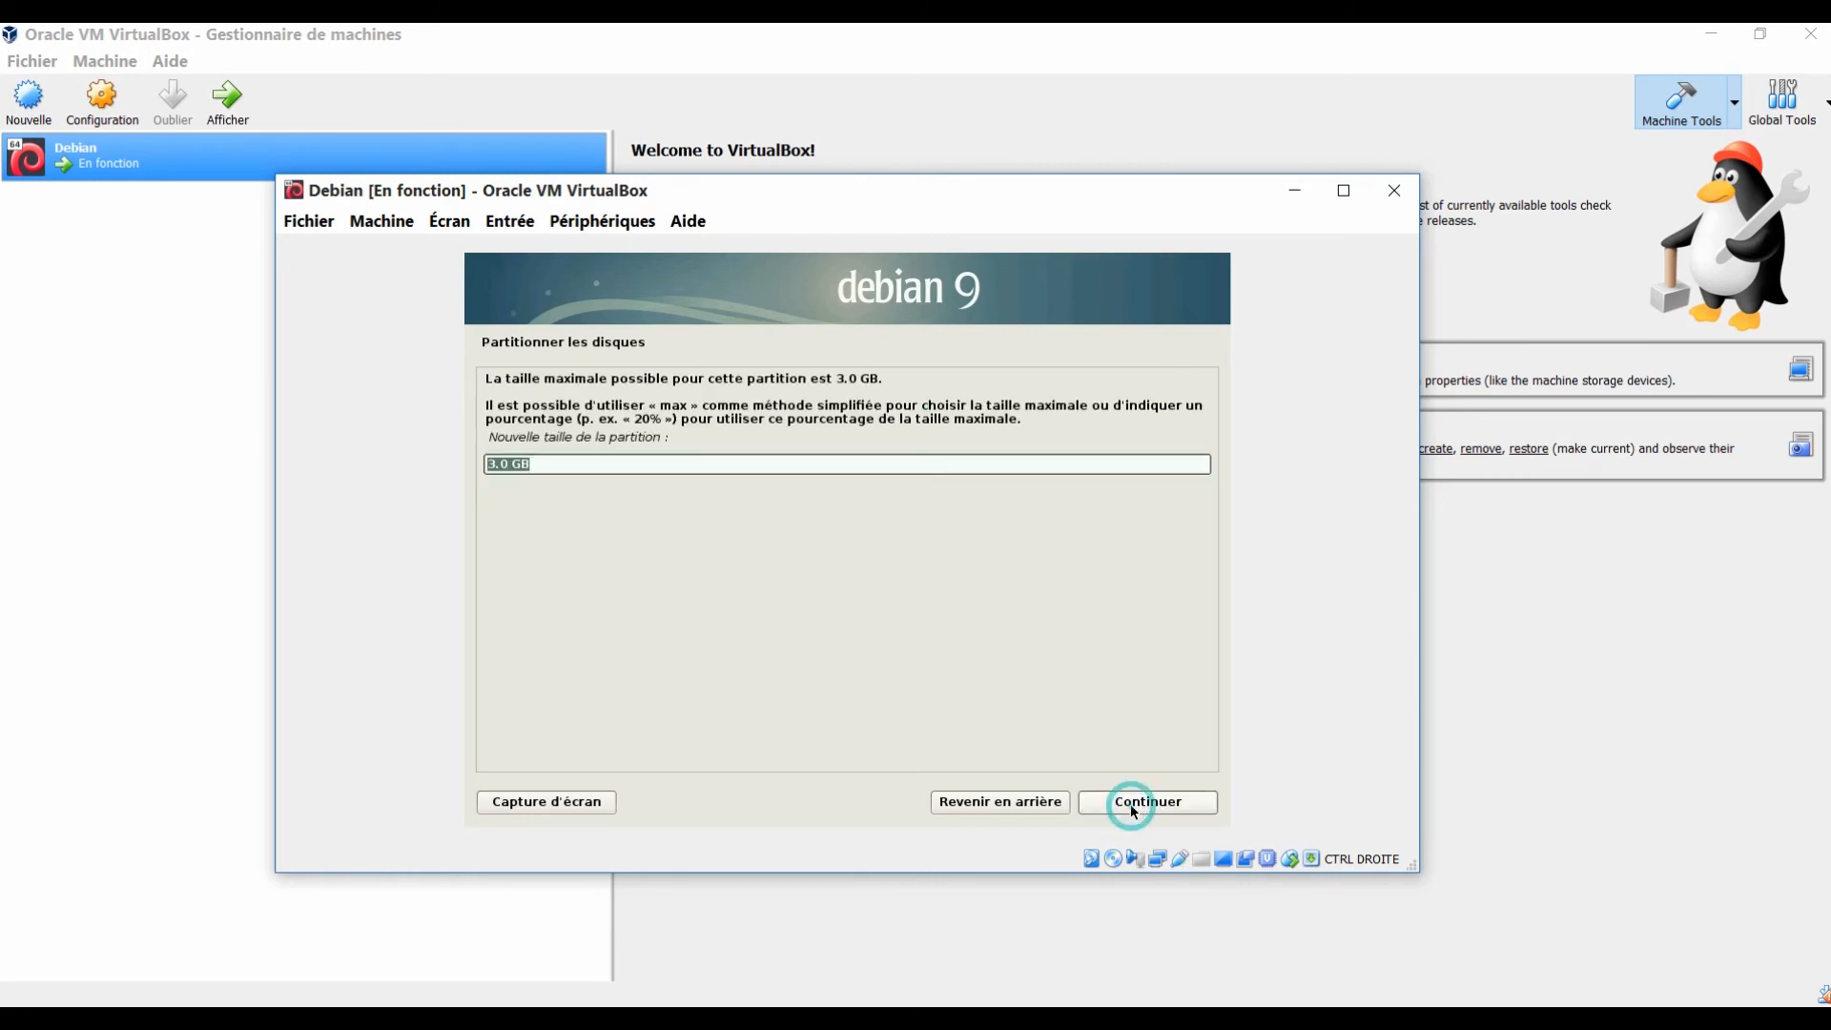
{"action": "left_click", "coordinate": [496, 463]}
{"action": "key", "text": "BackSpace"}
{"action": "key", "text": "BackSpace"}
{"action": "key", "text": "Delete"}
{"action": "type", "text": "1"}
{"action": "left_click", "coordinate": [1132, 803]}
{"action": "left_click", "coordinate": [1132, 803]}
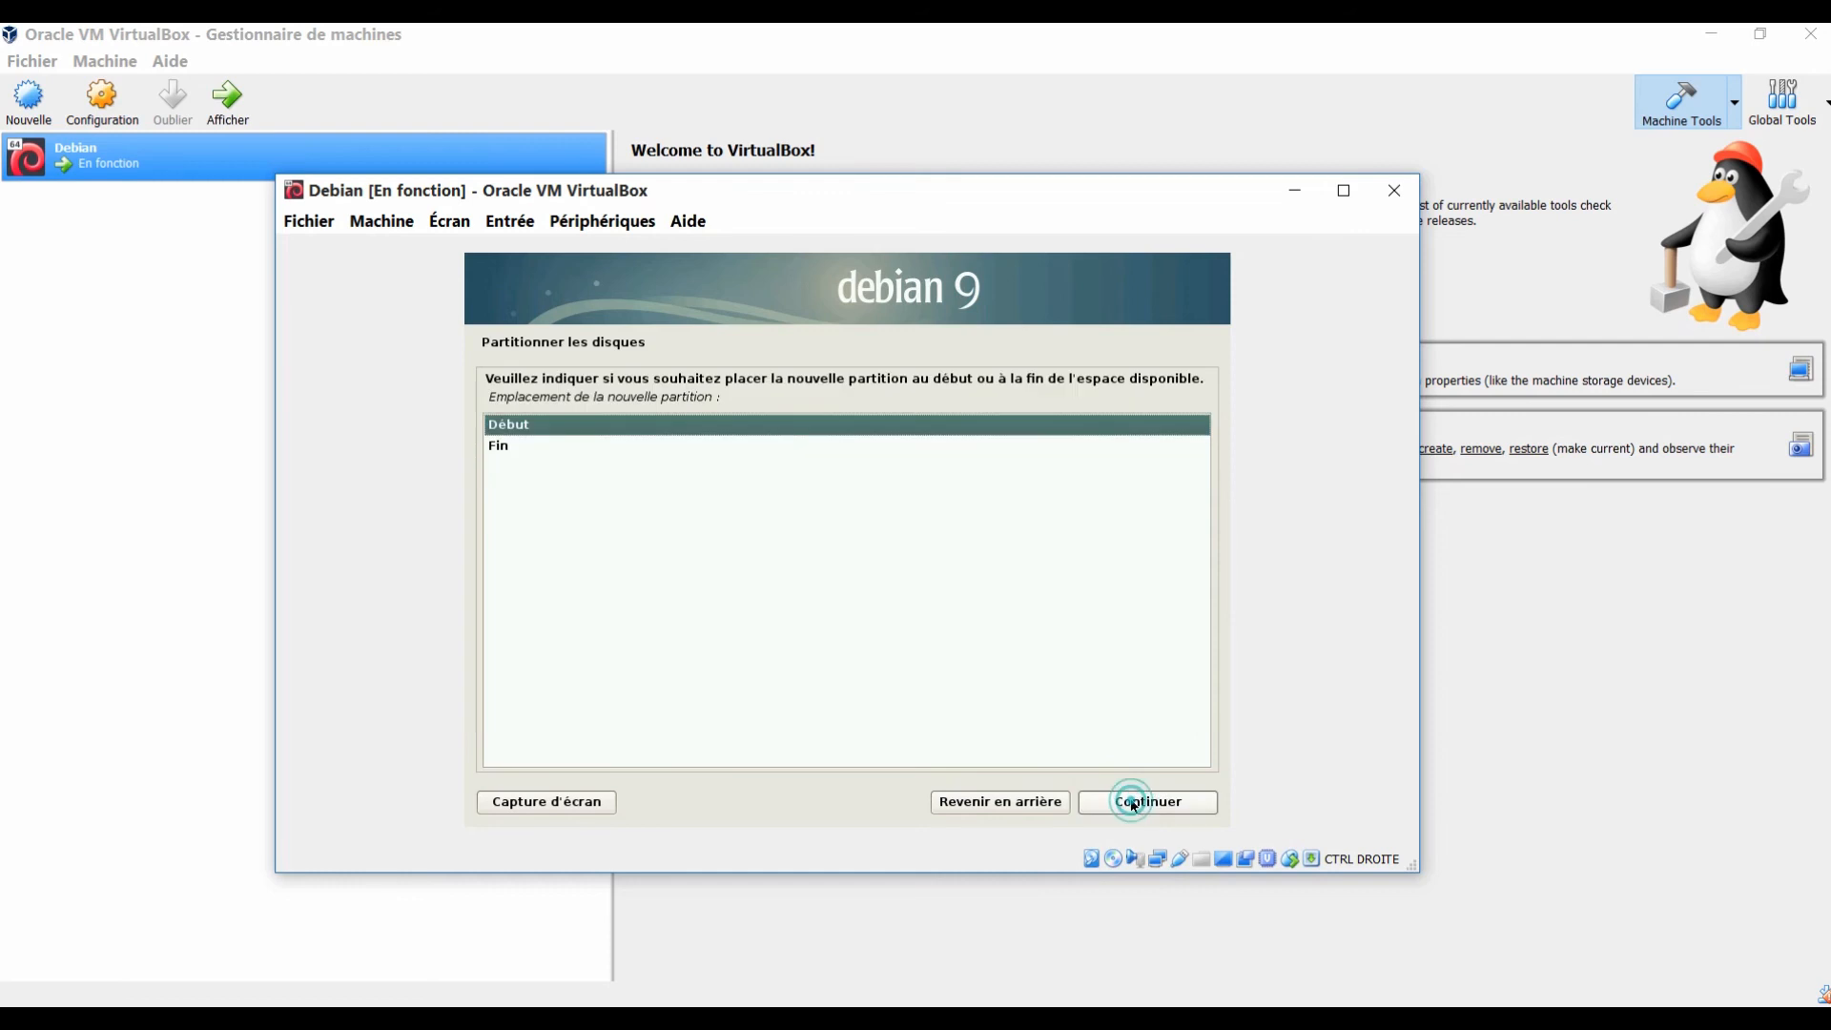
{"action": "left_click", "coordinate": [1131, 803]}
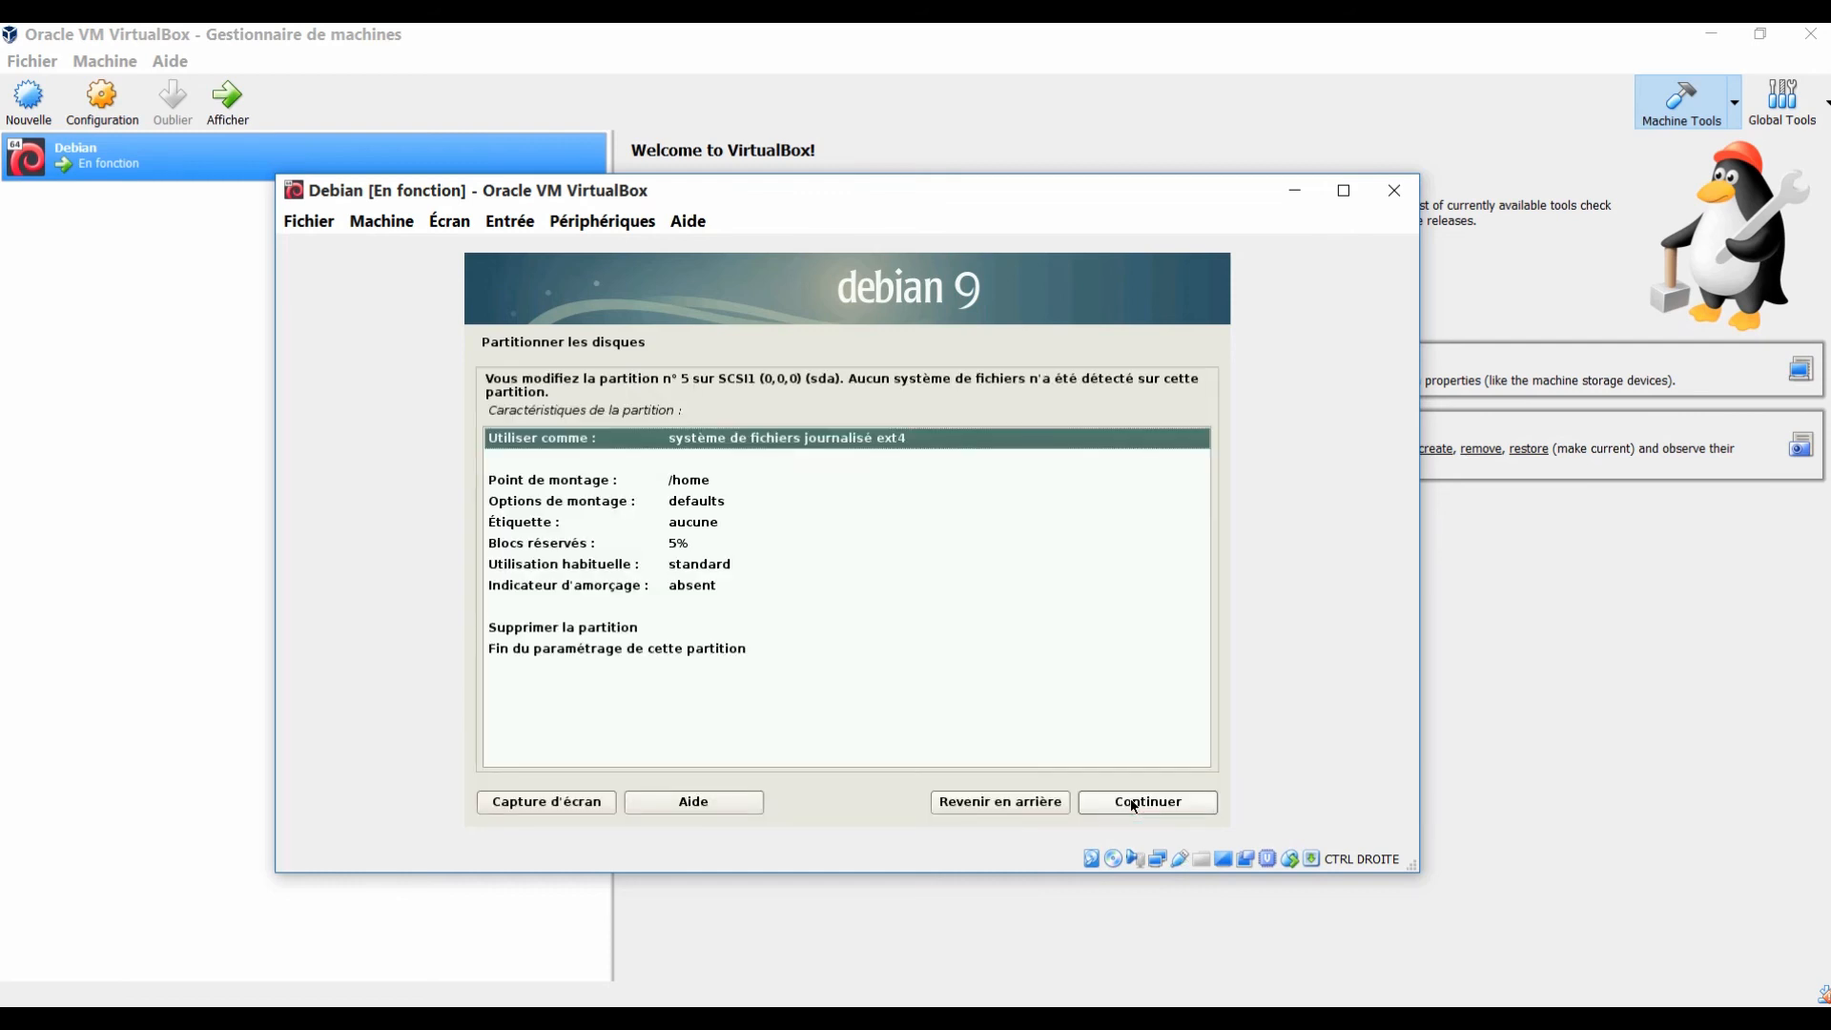
{"action": "left_click", "coordinate": [688, 652]}
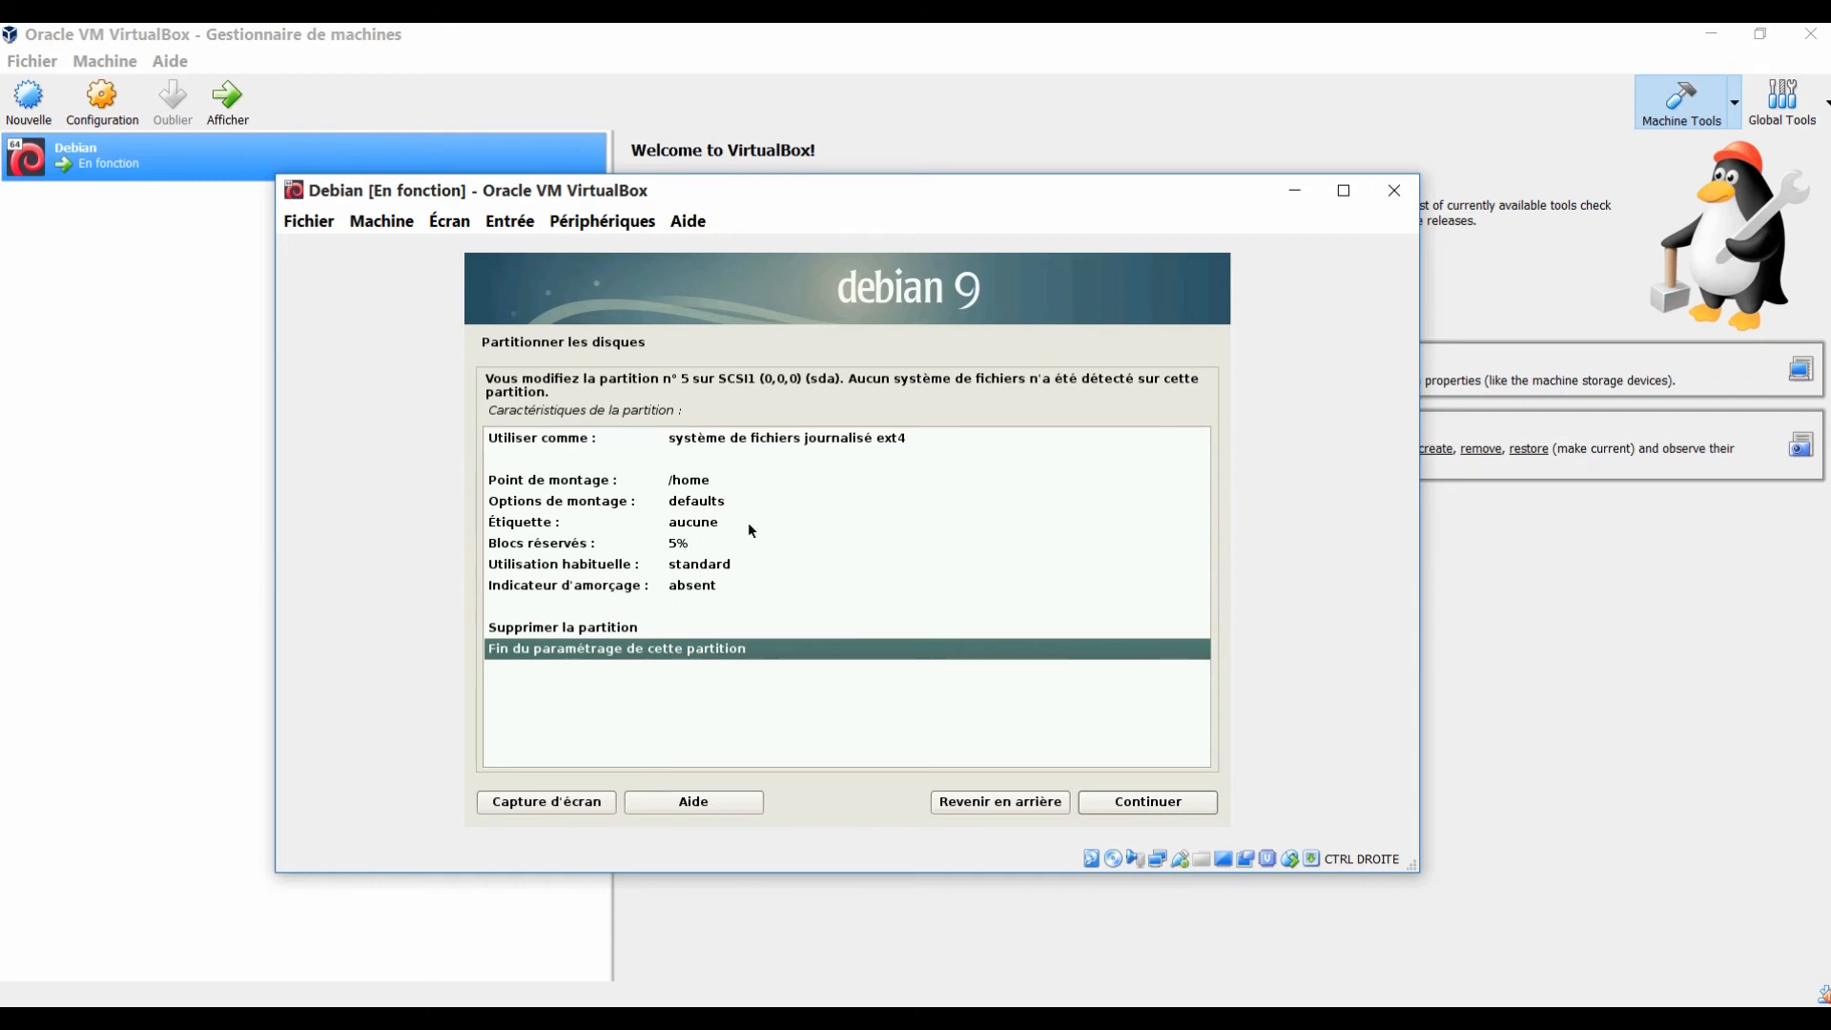
{"action": "left_click", "coordinate": [1122, 804]}
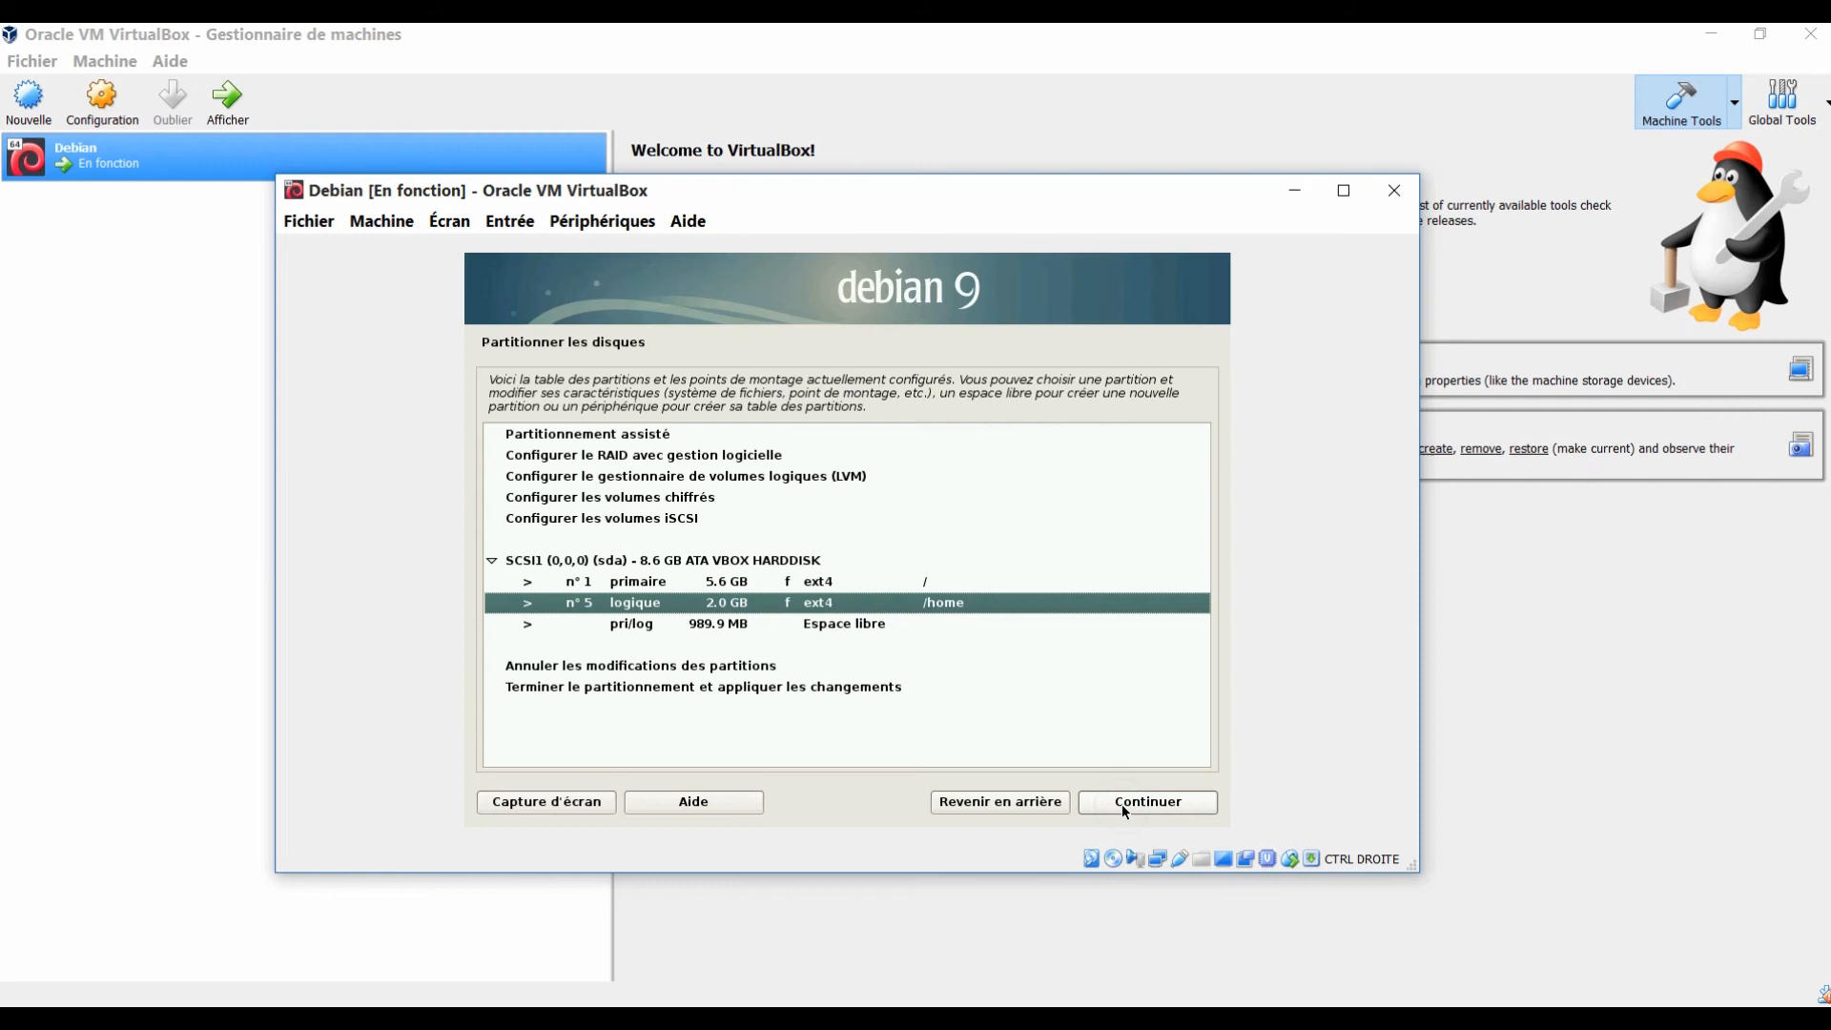
{"action": "left_click", "coordinate": [875, 620]}
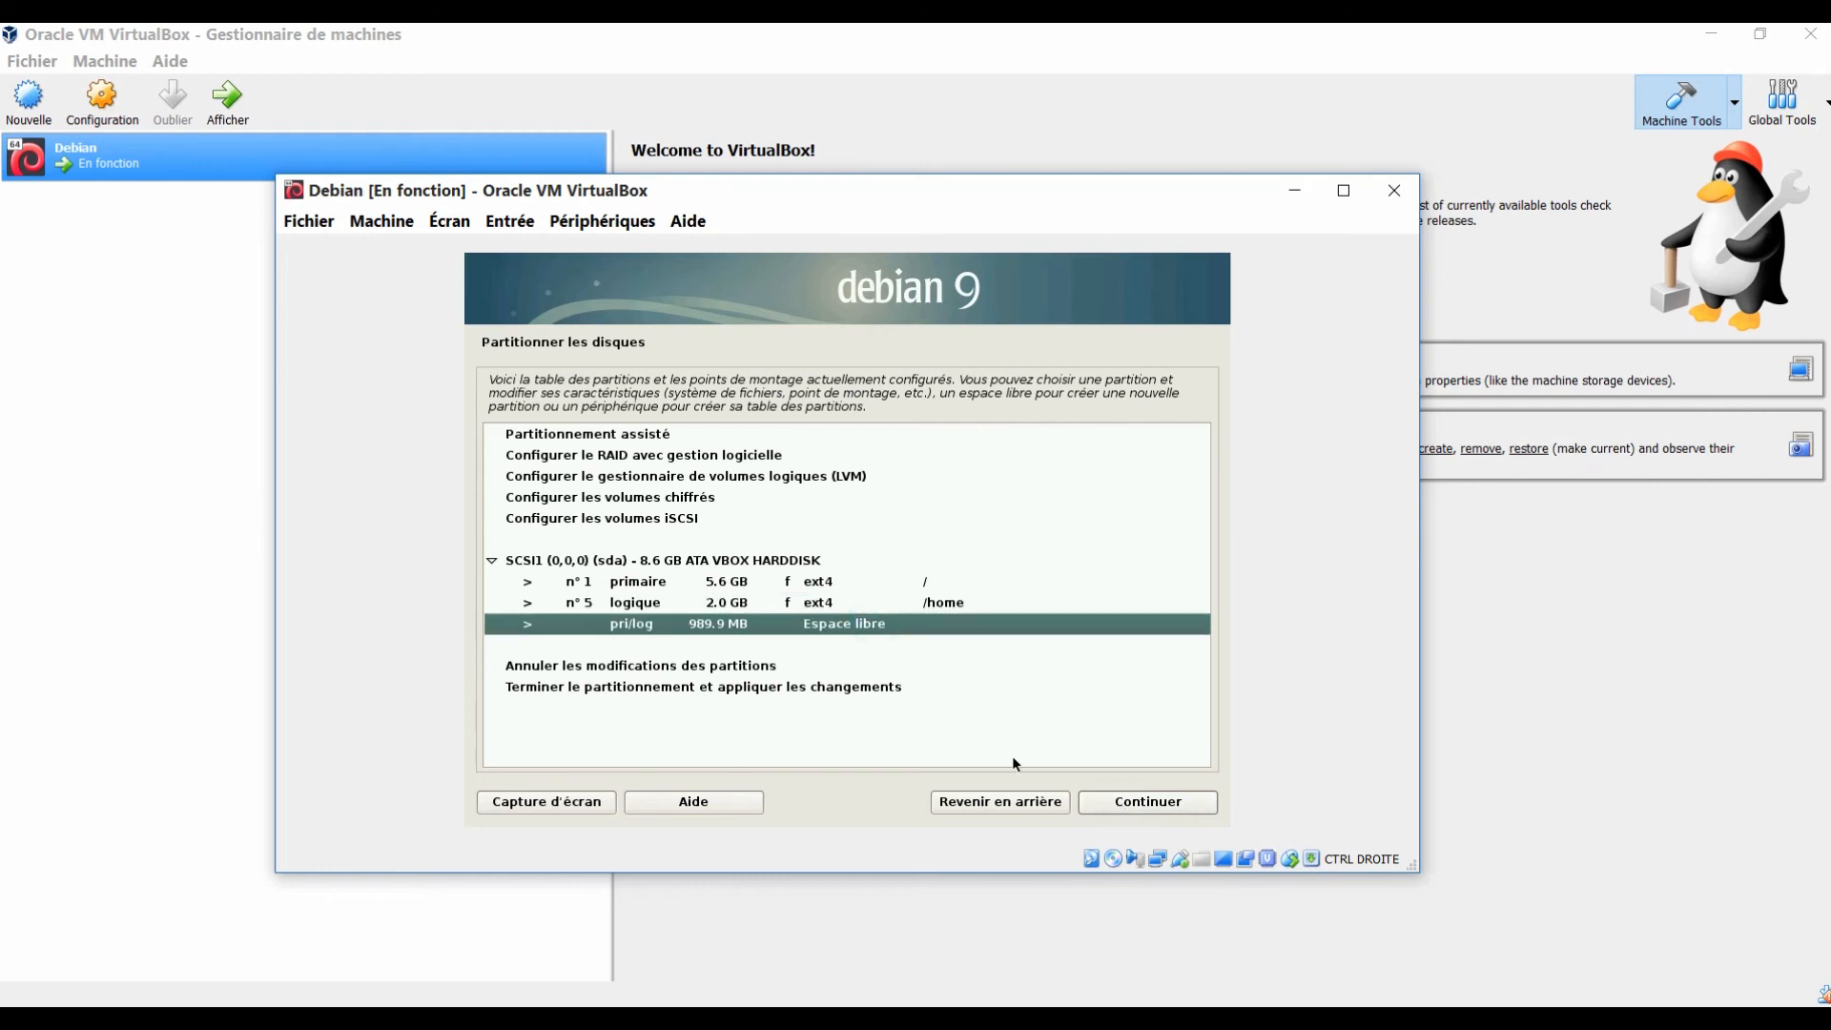
Create a new logical partition from the free space at the full 989.9 MB size
{"action": "left_click", "coordinate": [1120, 806]}
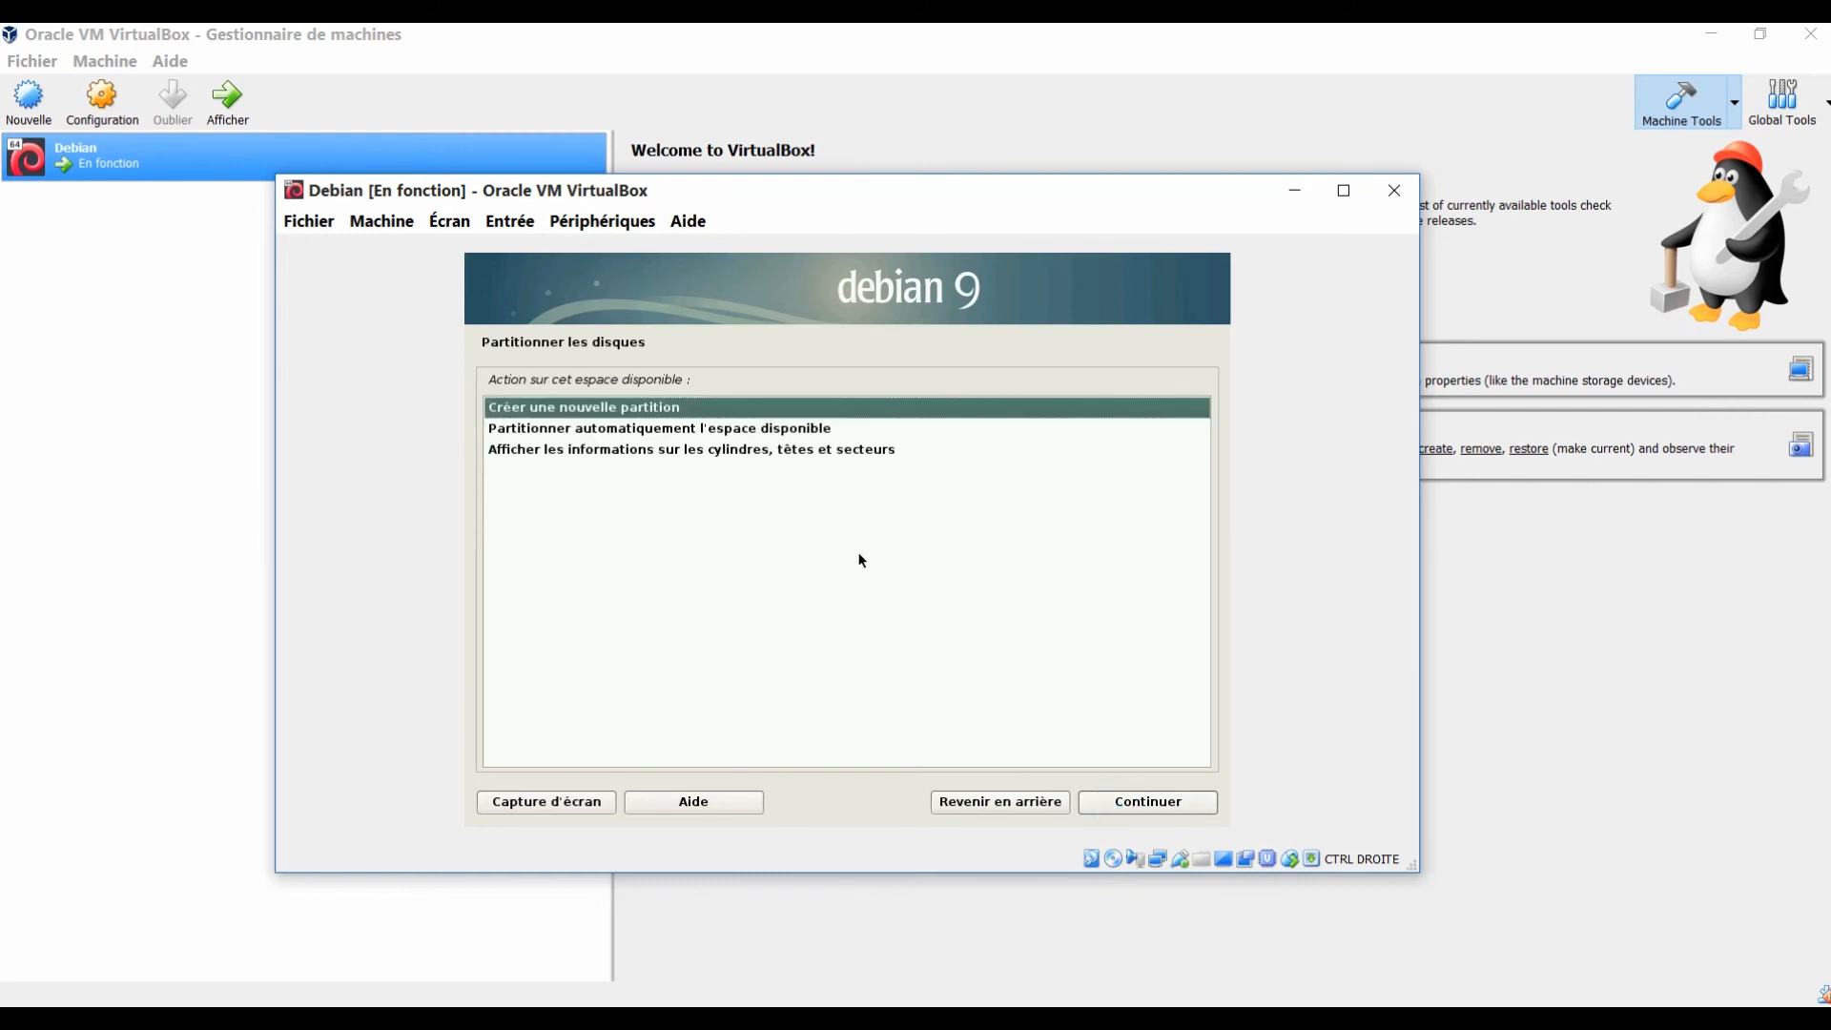
{"action": "left_click", "coordinate": [1182, 809]}
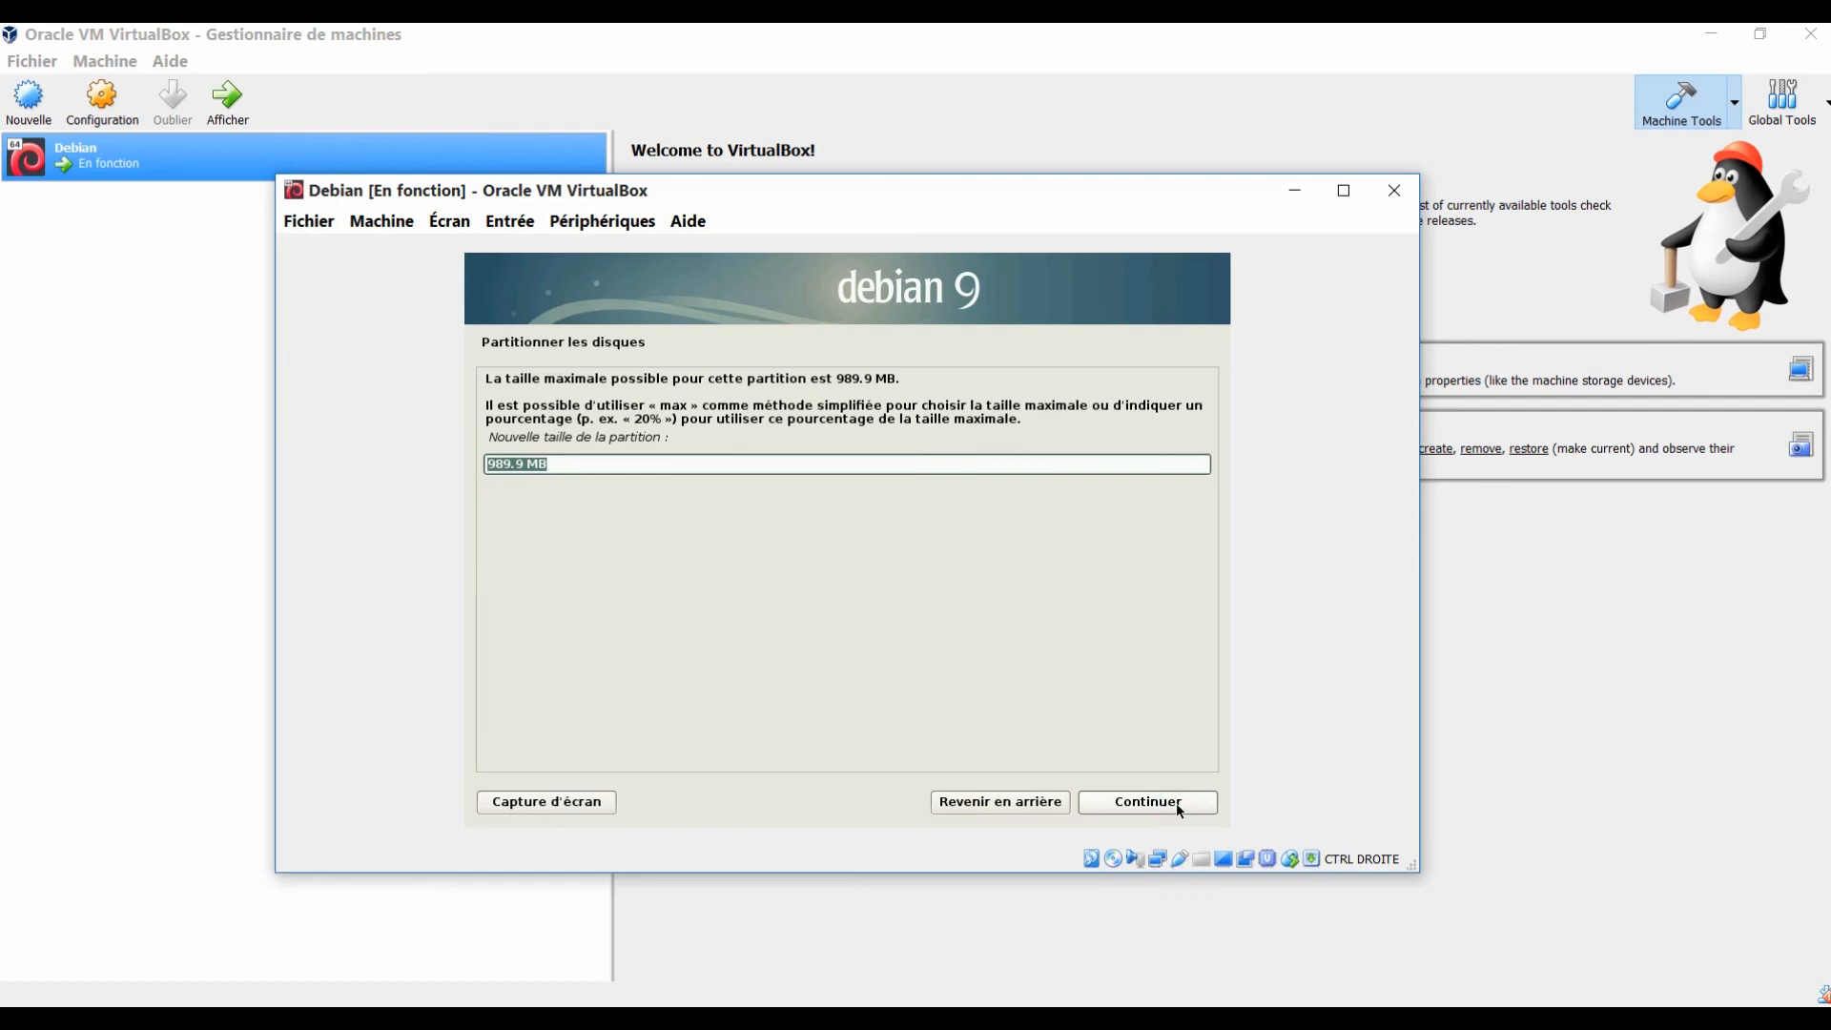
{"action": "left_click", "coordinate": [1175, 804]}
{"action": "left_click", "coordinate": [1175, 803]}
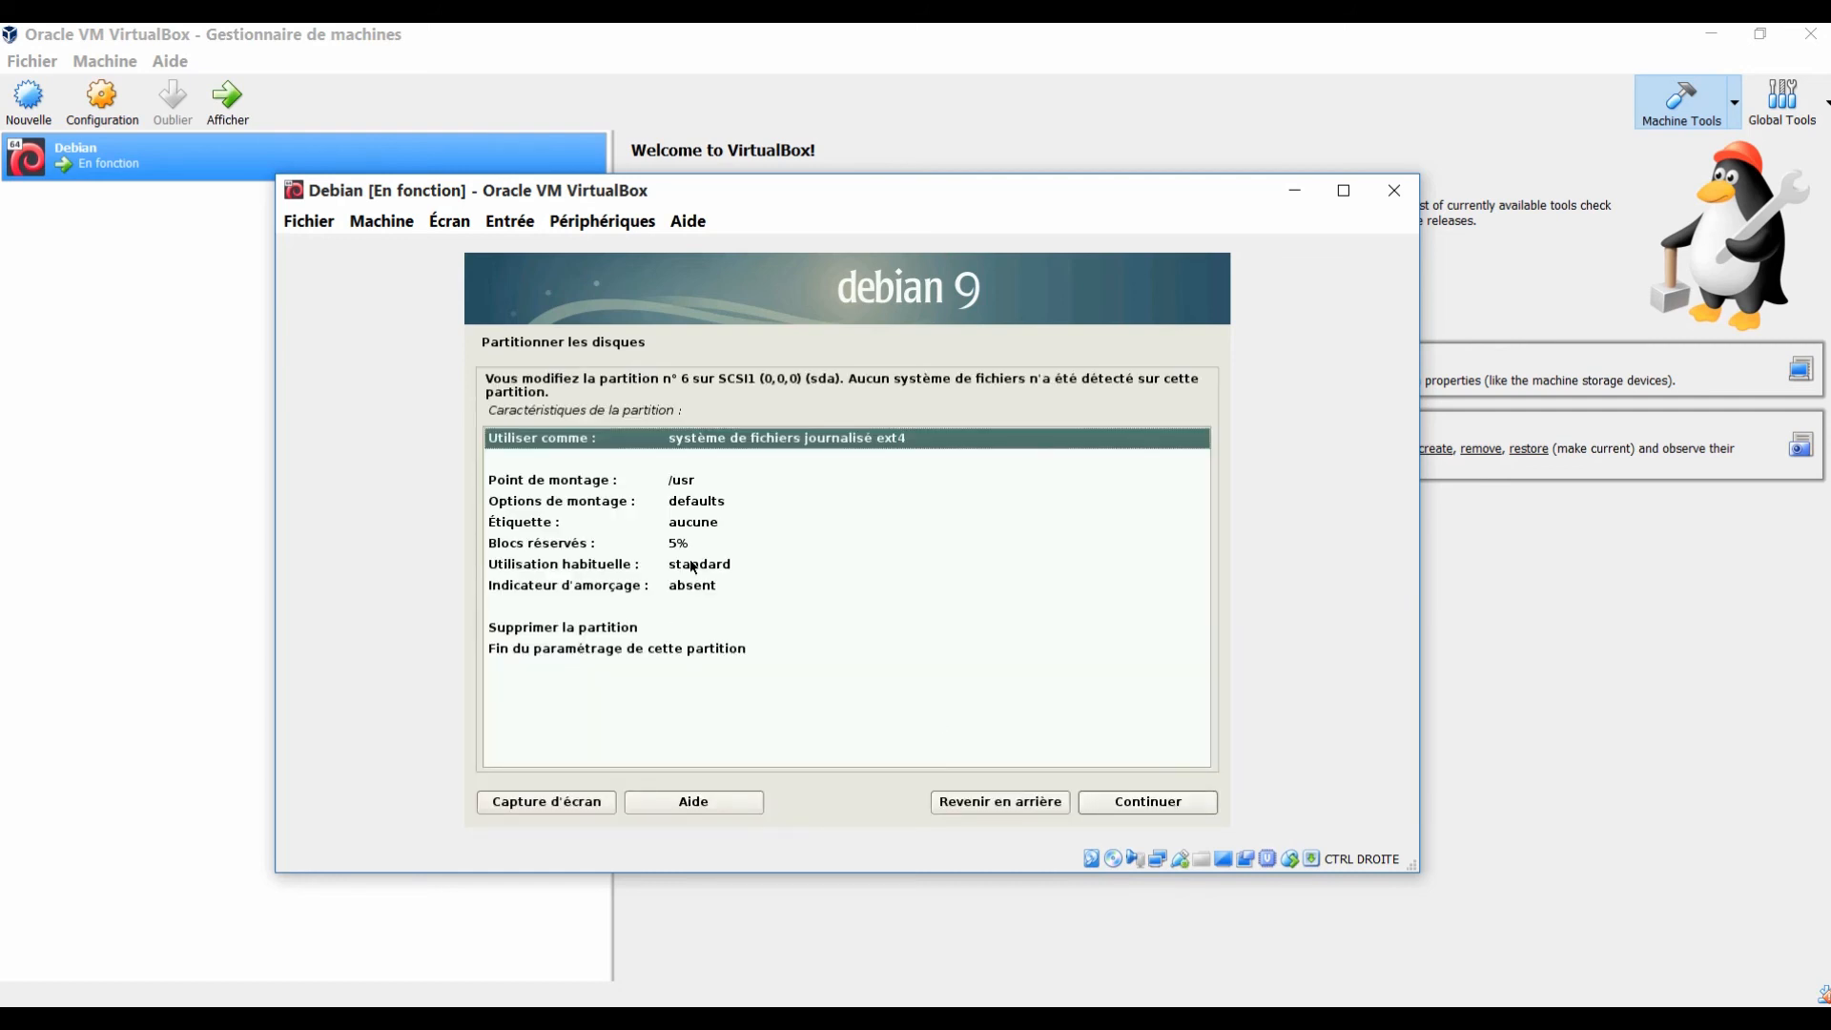
Replace the /usr mount point with the custom mount point /swap
{"action": "left_click", "coordinate": [673, 481]}
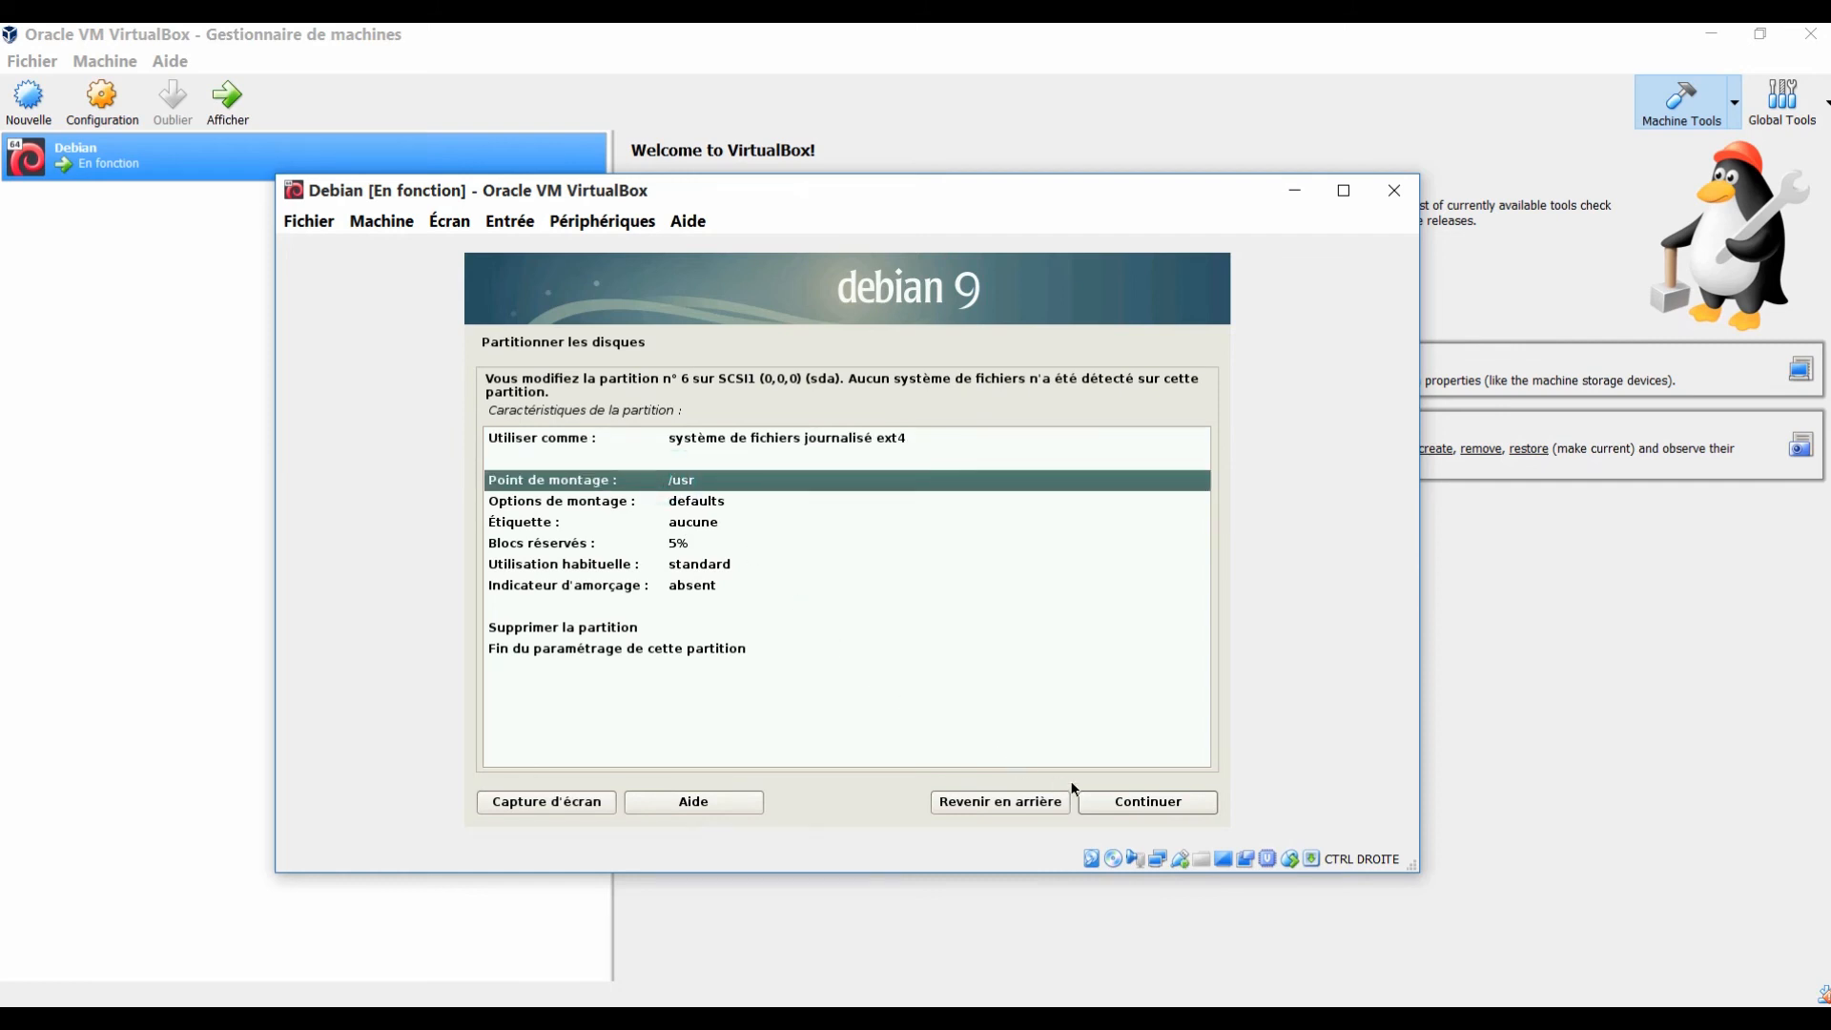
{"action": "left_click", "coordinate": [1119, 806]}
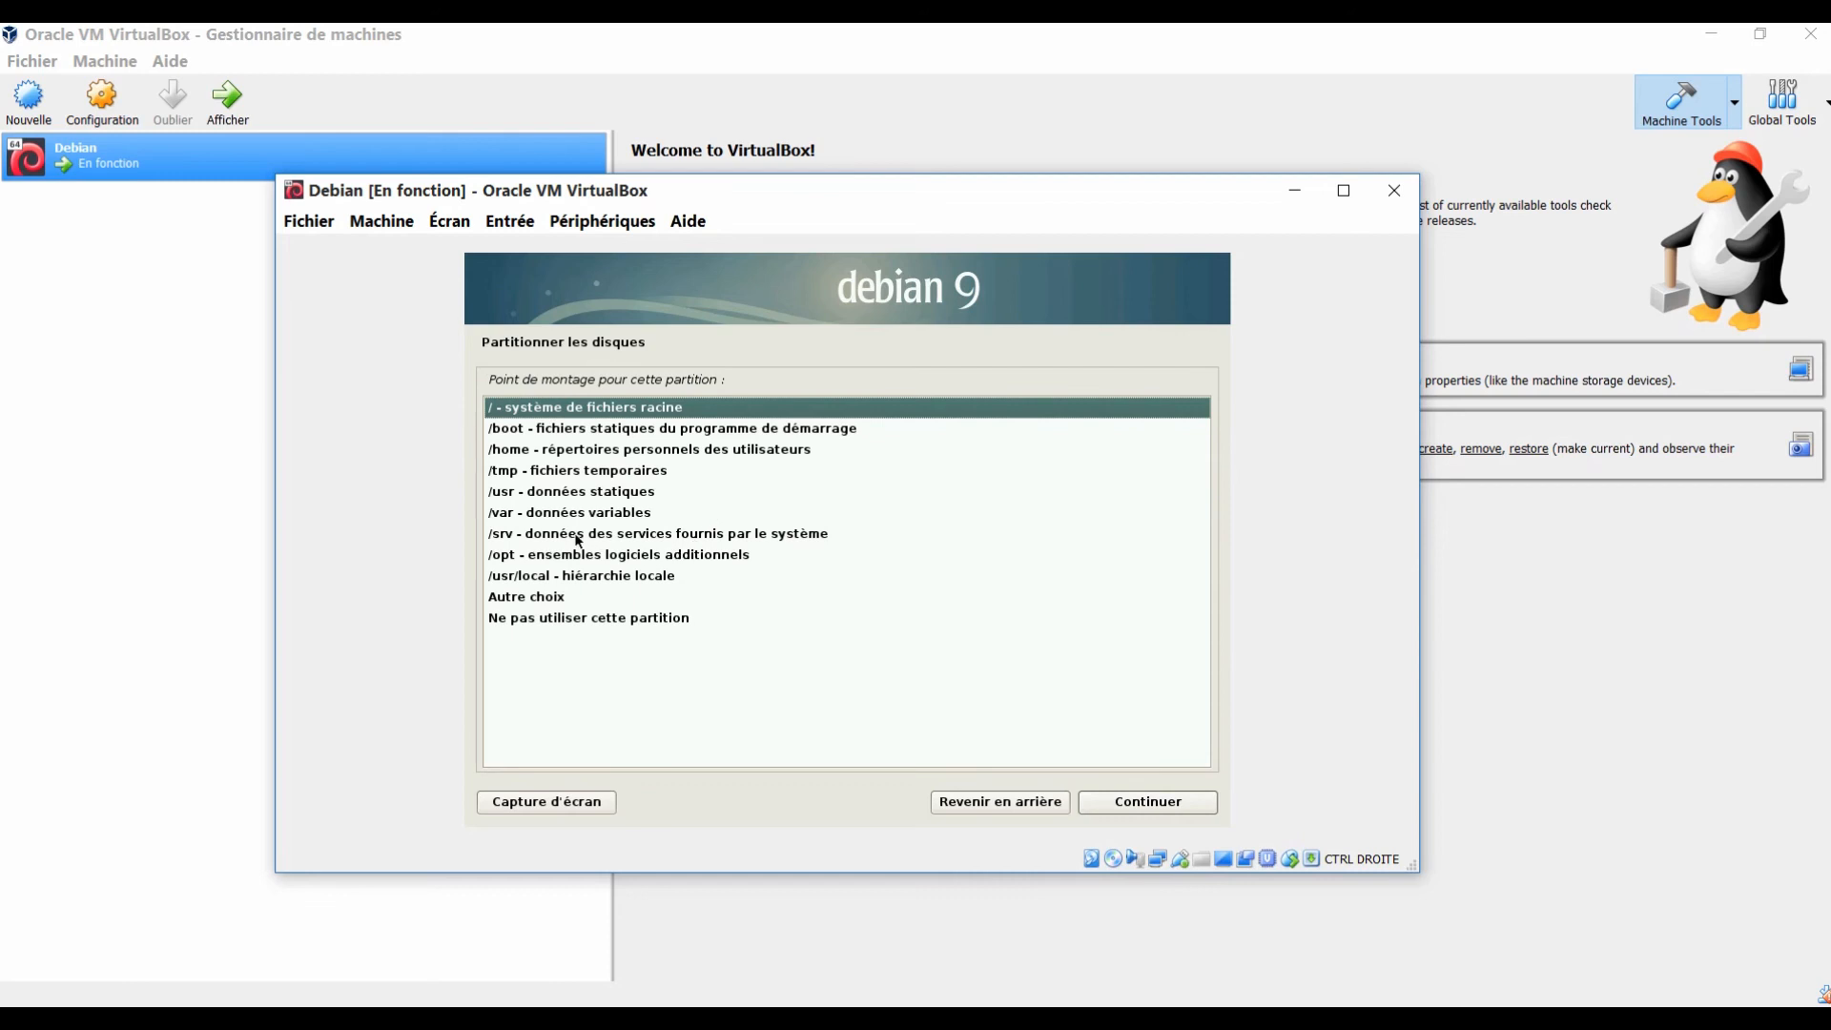
{"action": "left_click", "coordinate": [515, 599]}
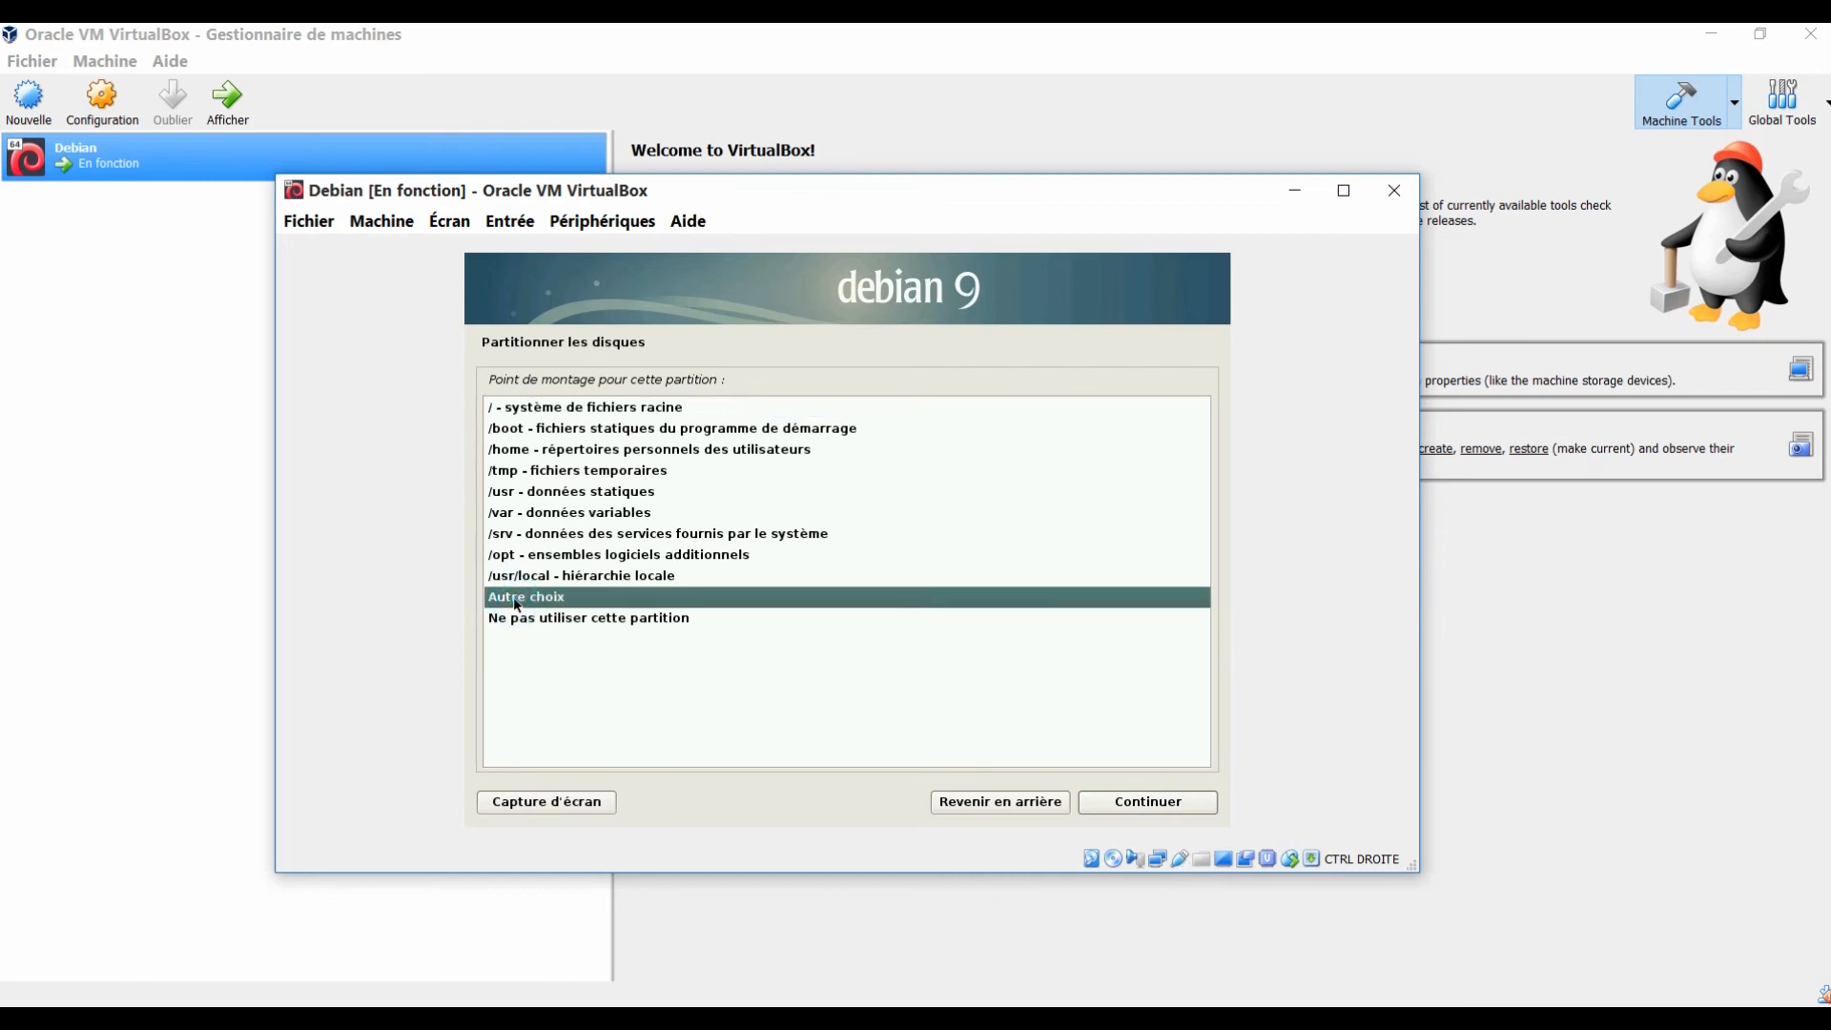
{"action": "left_click", "coordinate": [1119, 811]}
{"action": "key", "text": "End"}
{"action": "key", "text": "BackSpace"}
{"action": "key", "text": "BackSpace"}
{"action": "key", "text": "BackSpace"}
{"action": "type", "text": "s"}
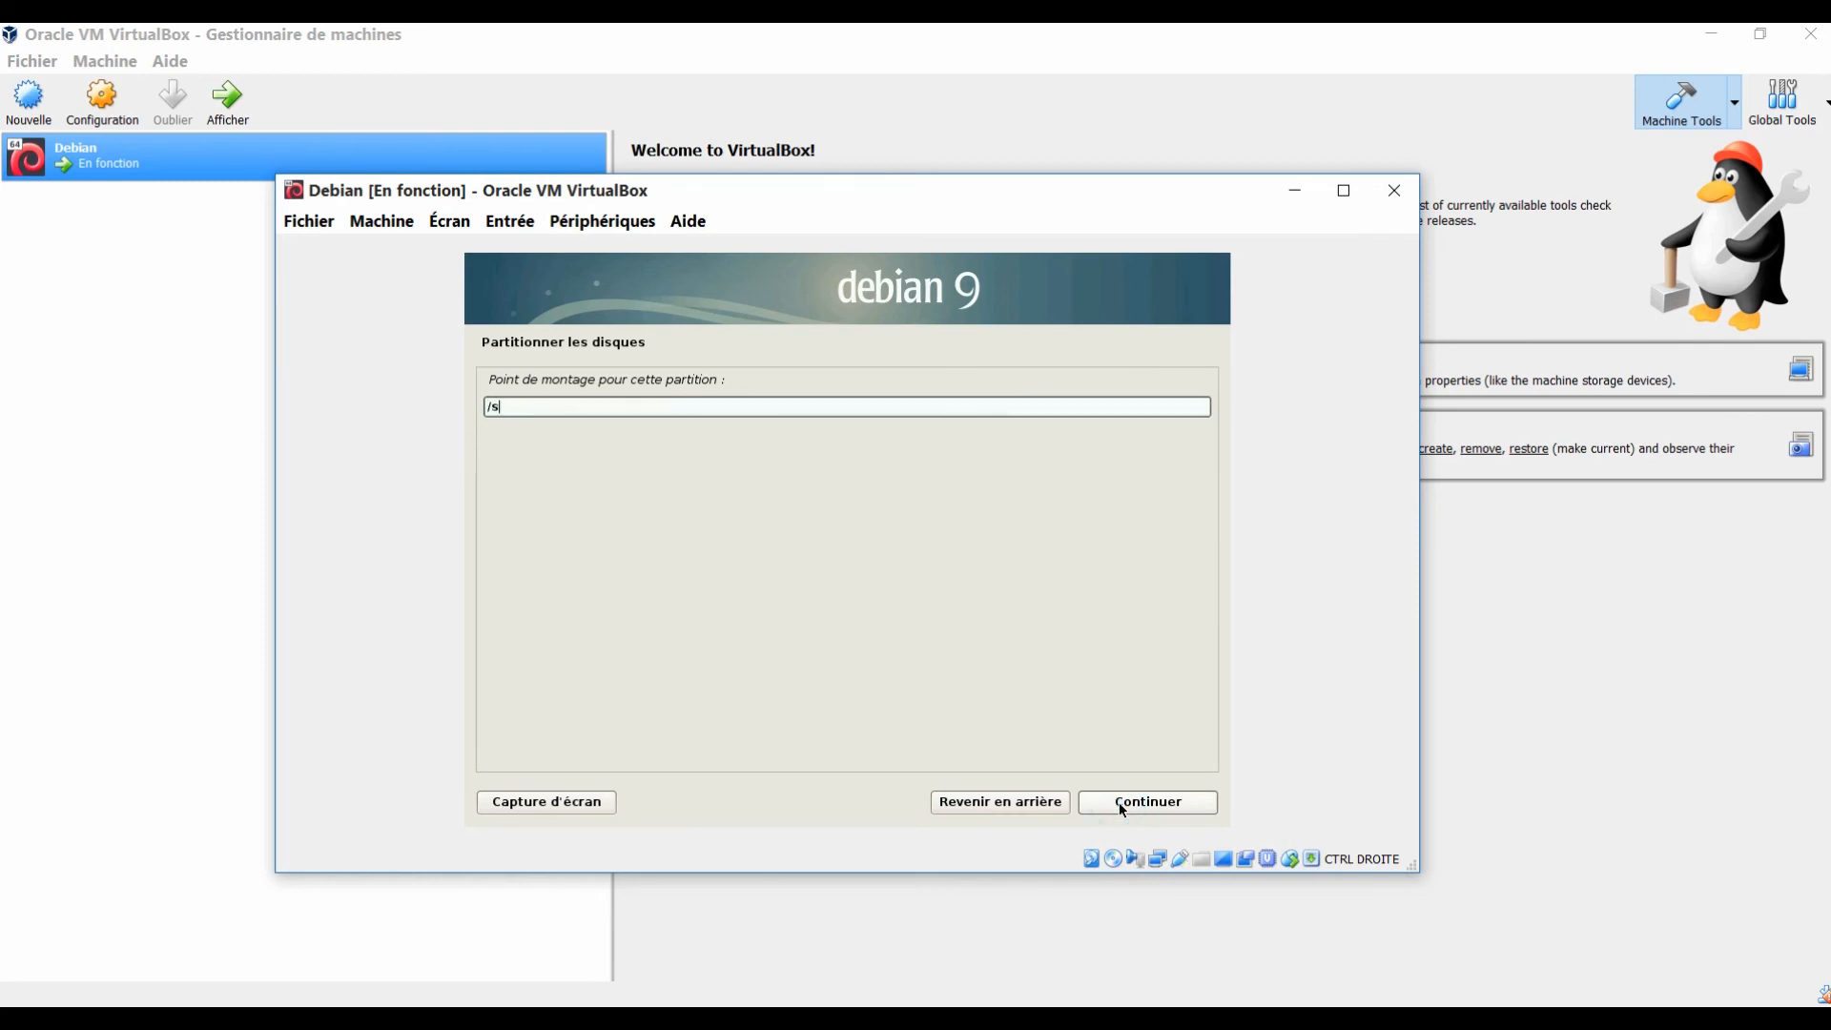
{"action": "type", "text": "wap"}
{"action": "left_click", "coordinate": [1150, 801]}
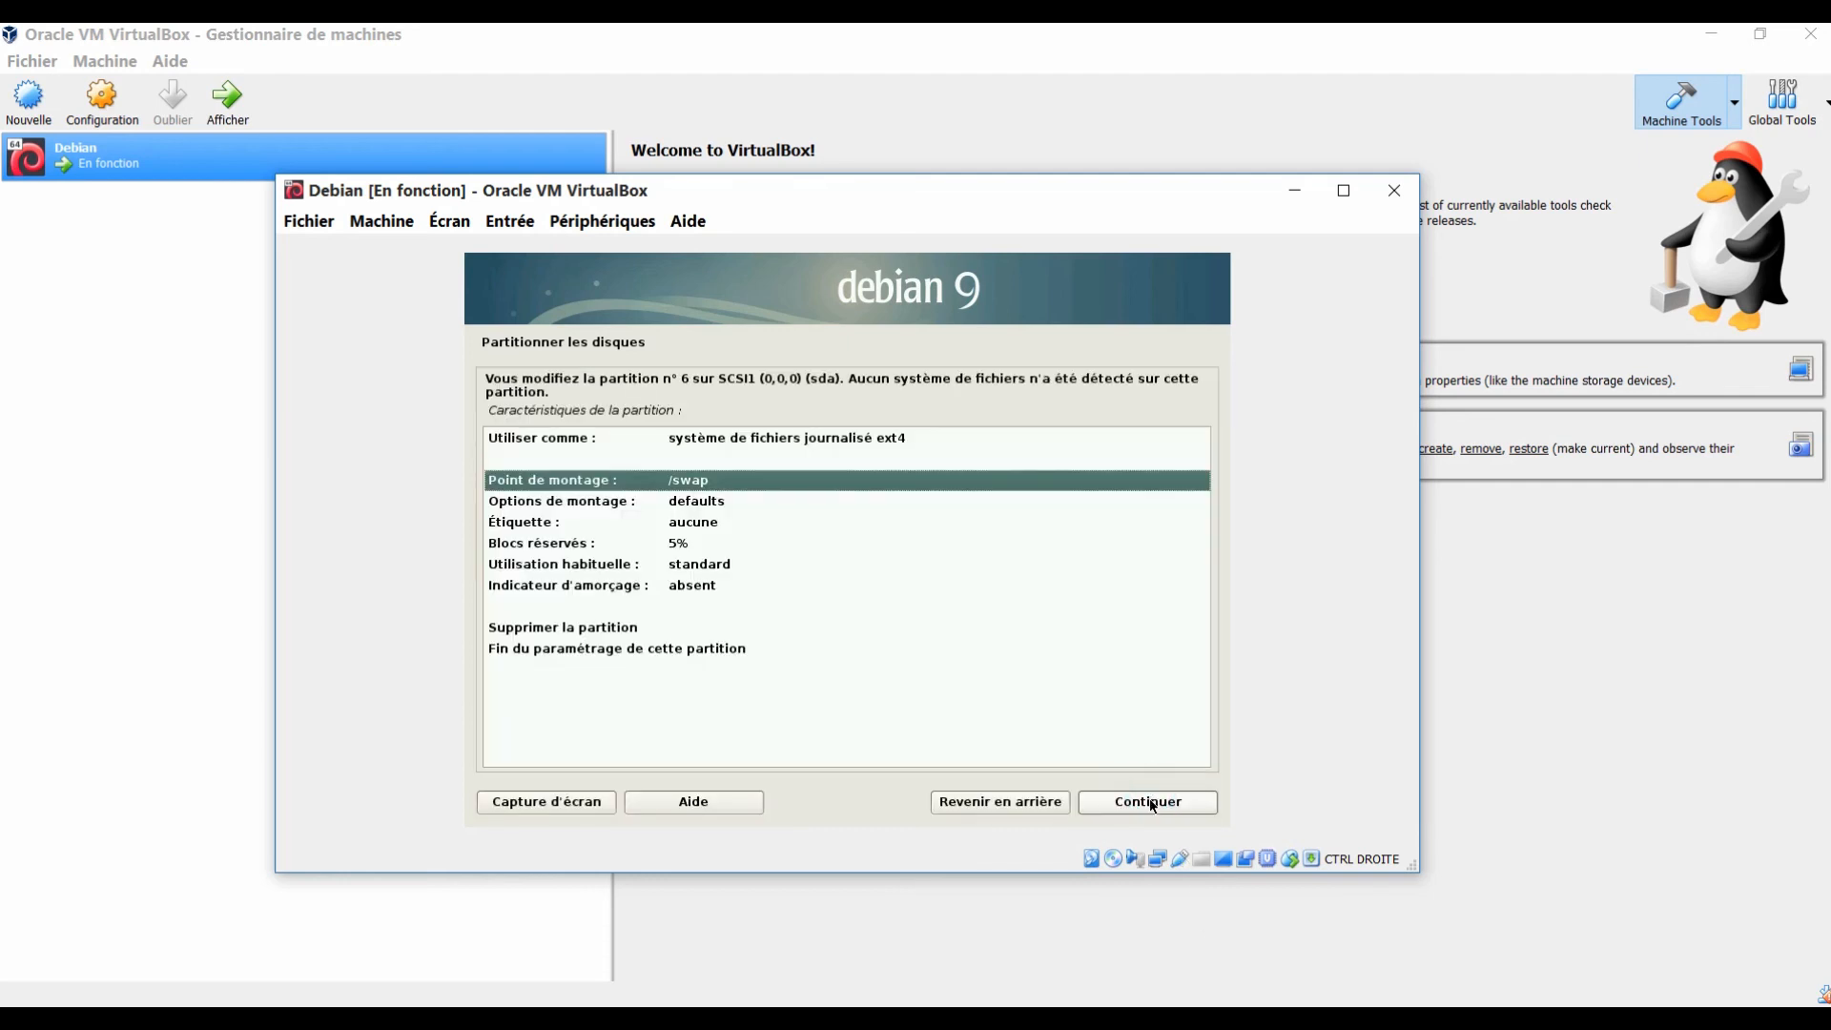
Finish setting up the /swap partition and choose to finish partitioning
{"action": "left_click", "coordinate": [661, 656]}
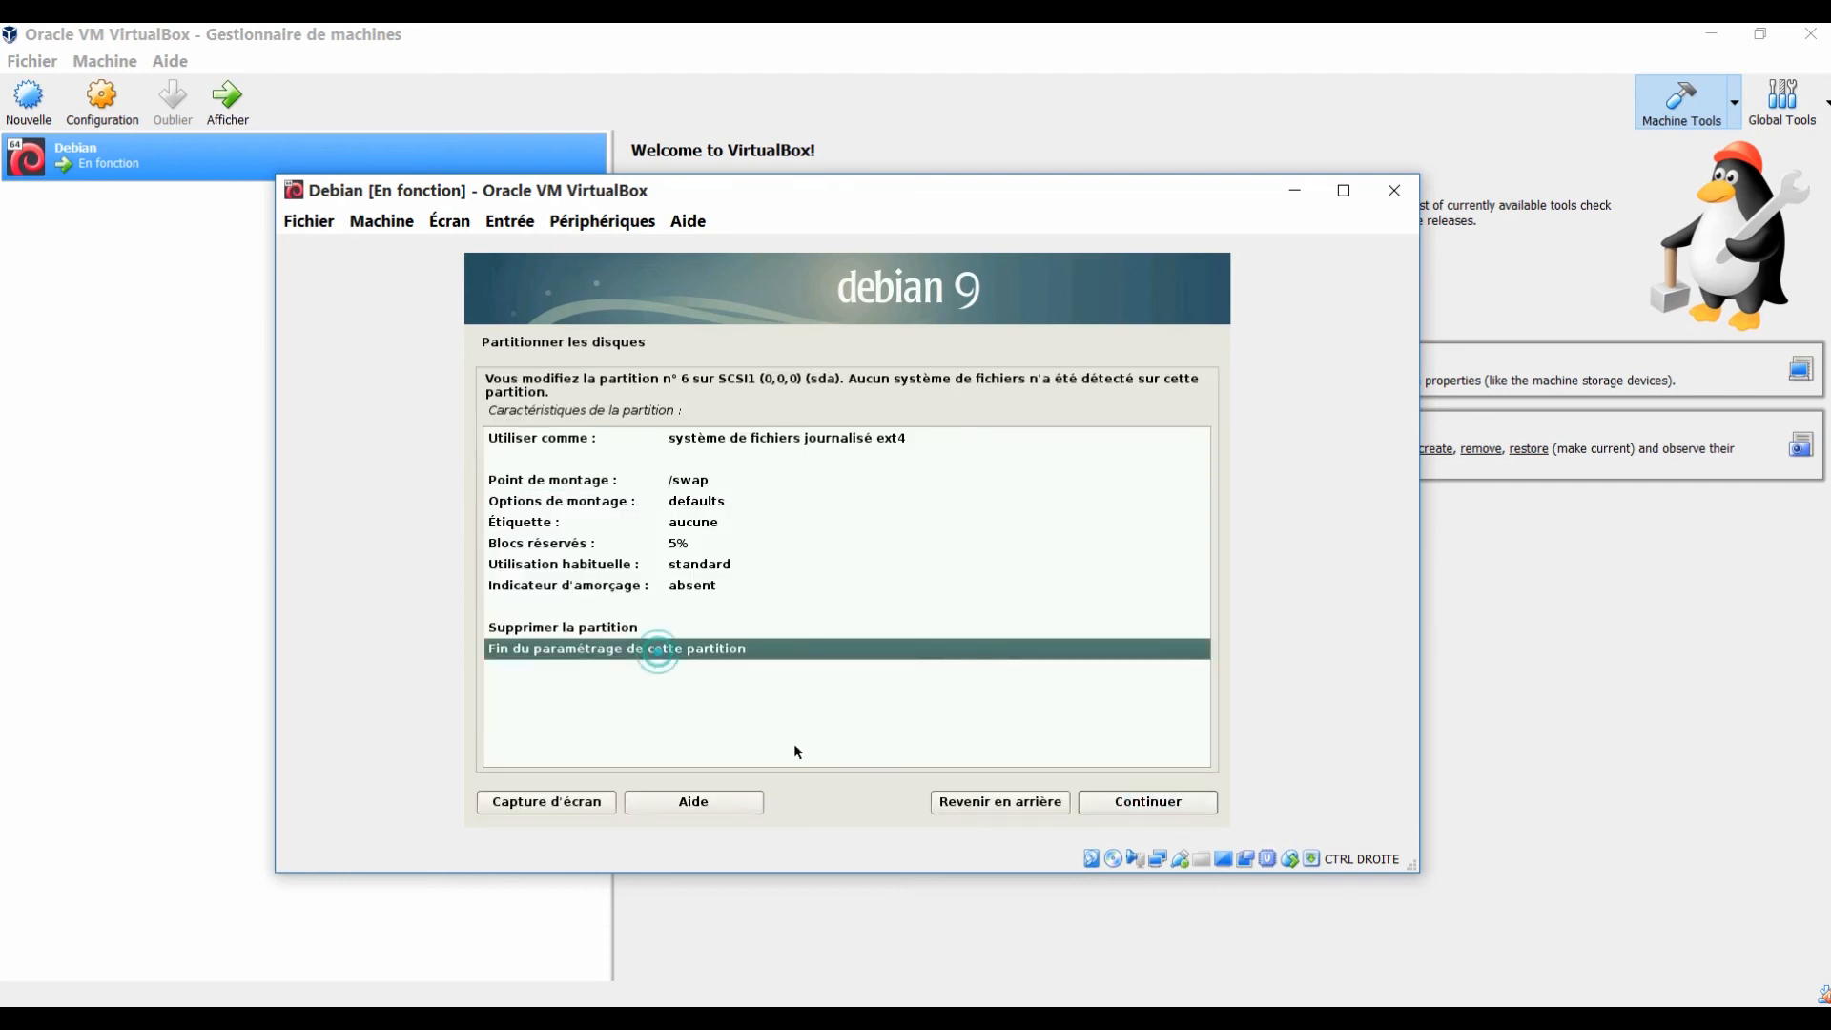
{"action": "left_click", "coordinate": [1116, 803]}
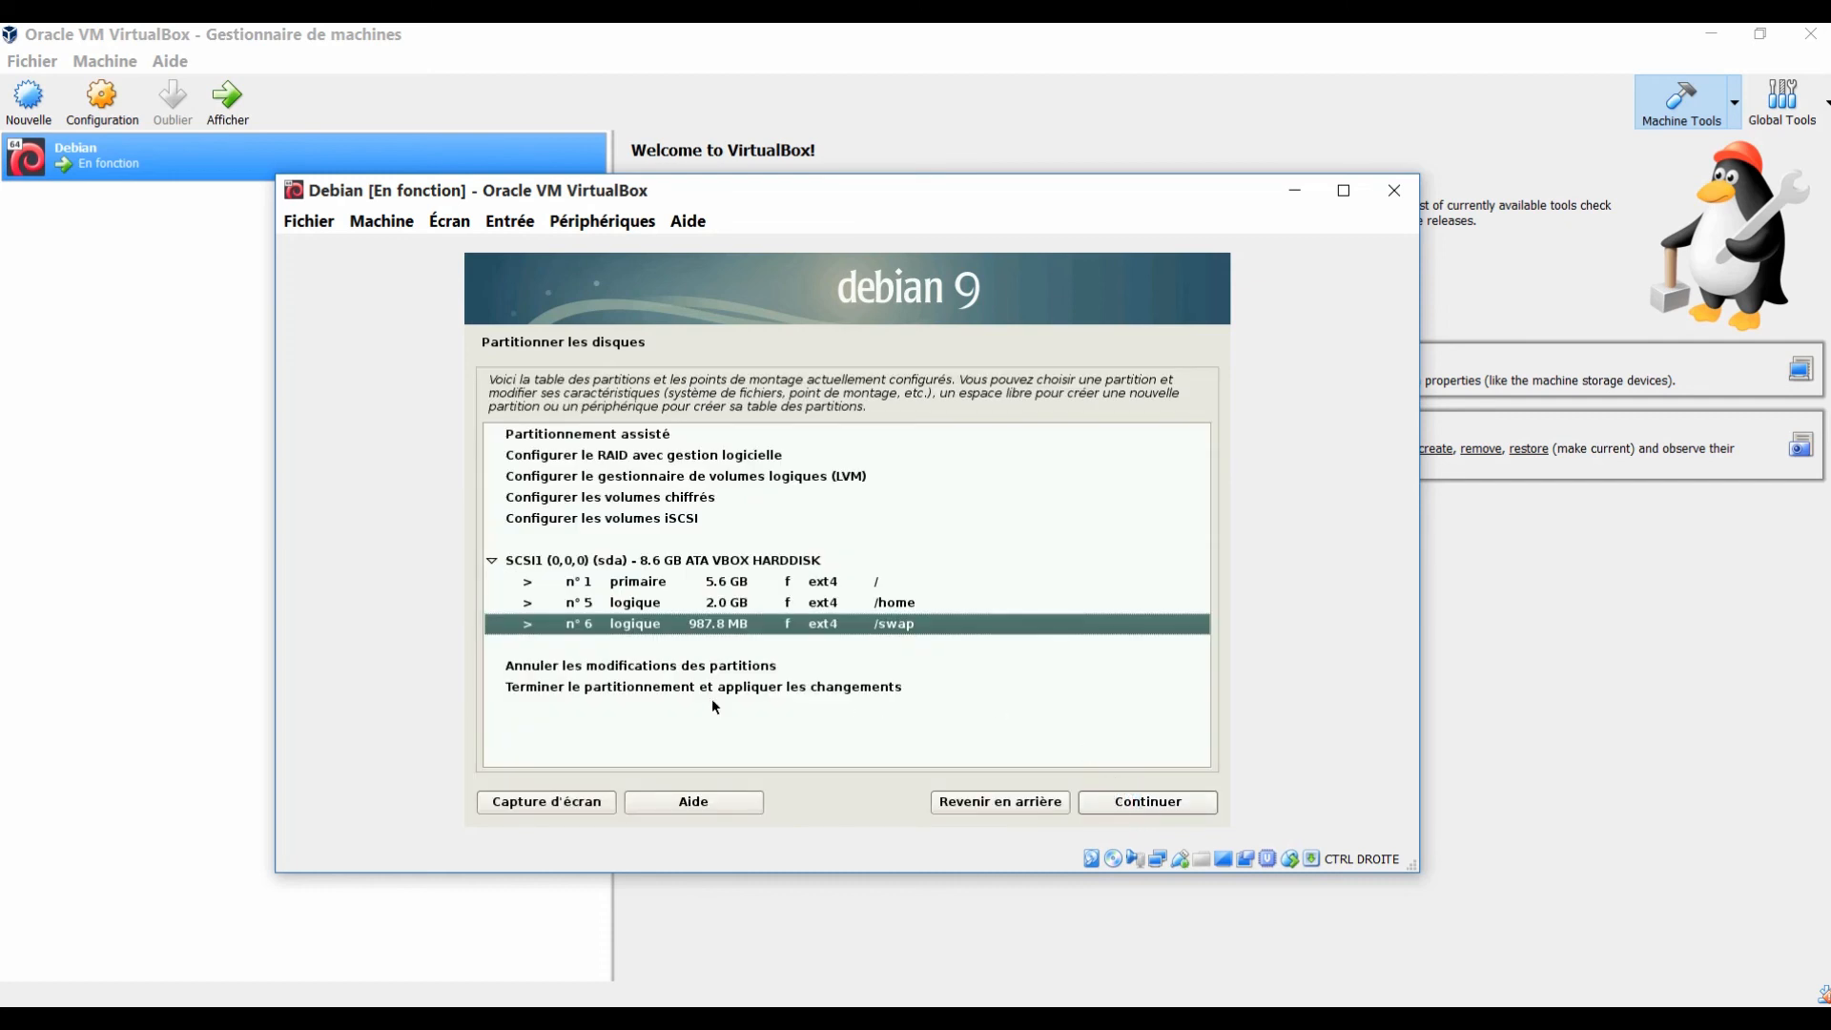
{"action": "left_click", "coordinate": [687, 688]}
Confirm the partitioning, continue without swap space, and write the partition changes to disk
{"action": "left_click", "coordinate": [1117, 803]}
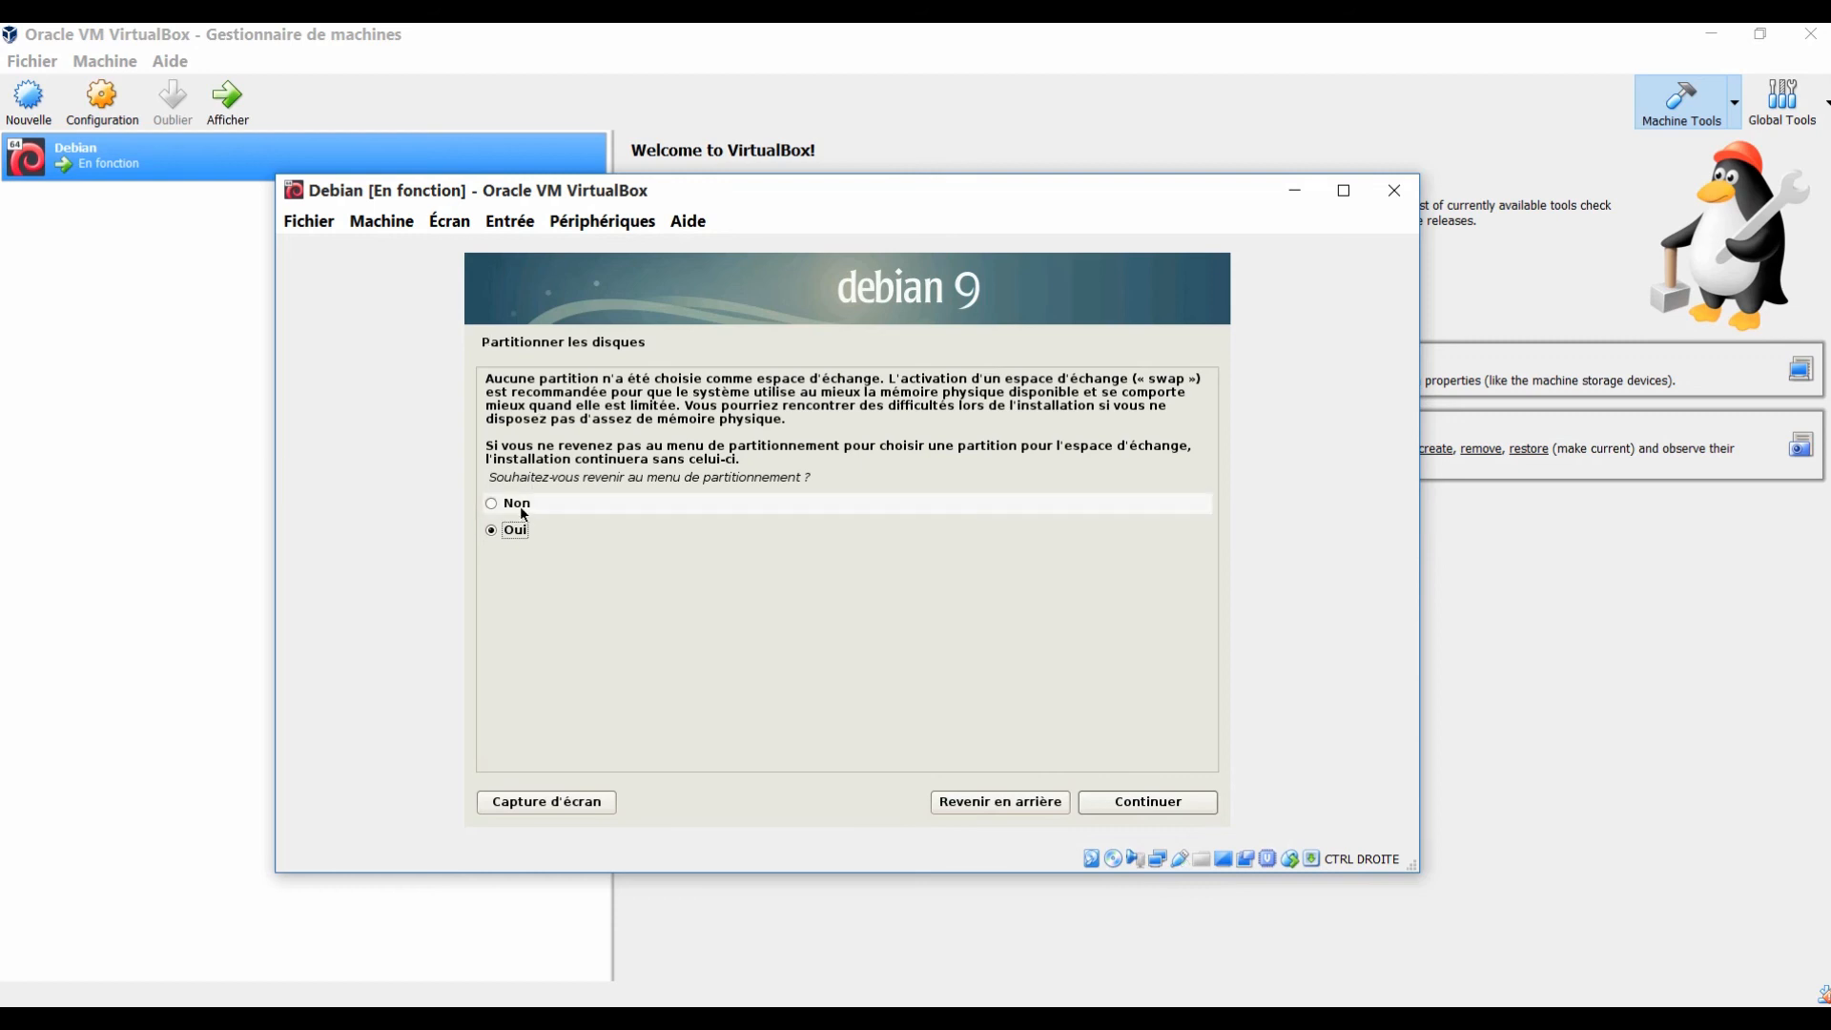
{"action": "left_click", "coordinate": [528, 506]}
{"action": "left_click", "coordinate": [1131, 801]}
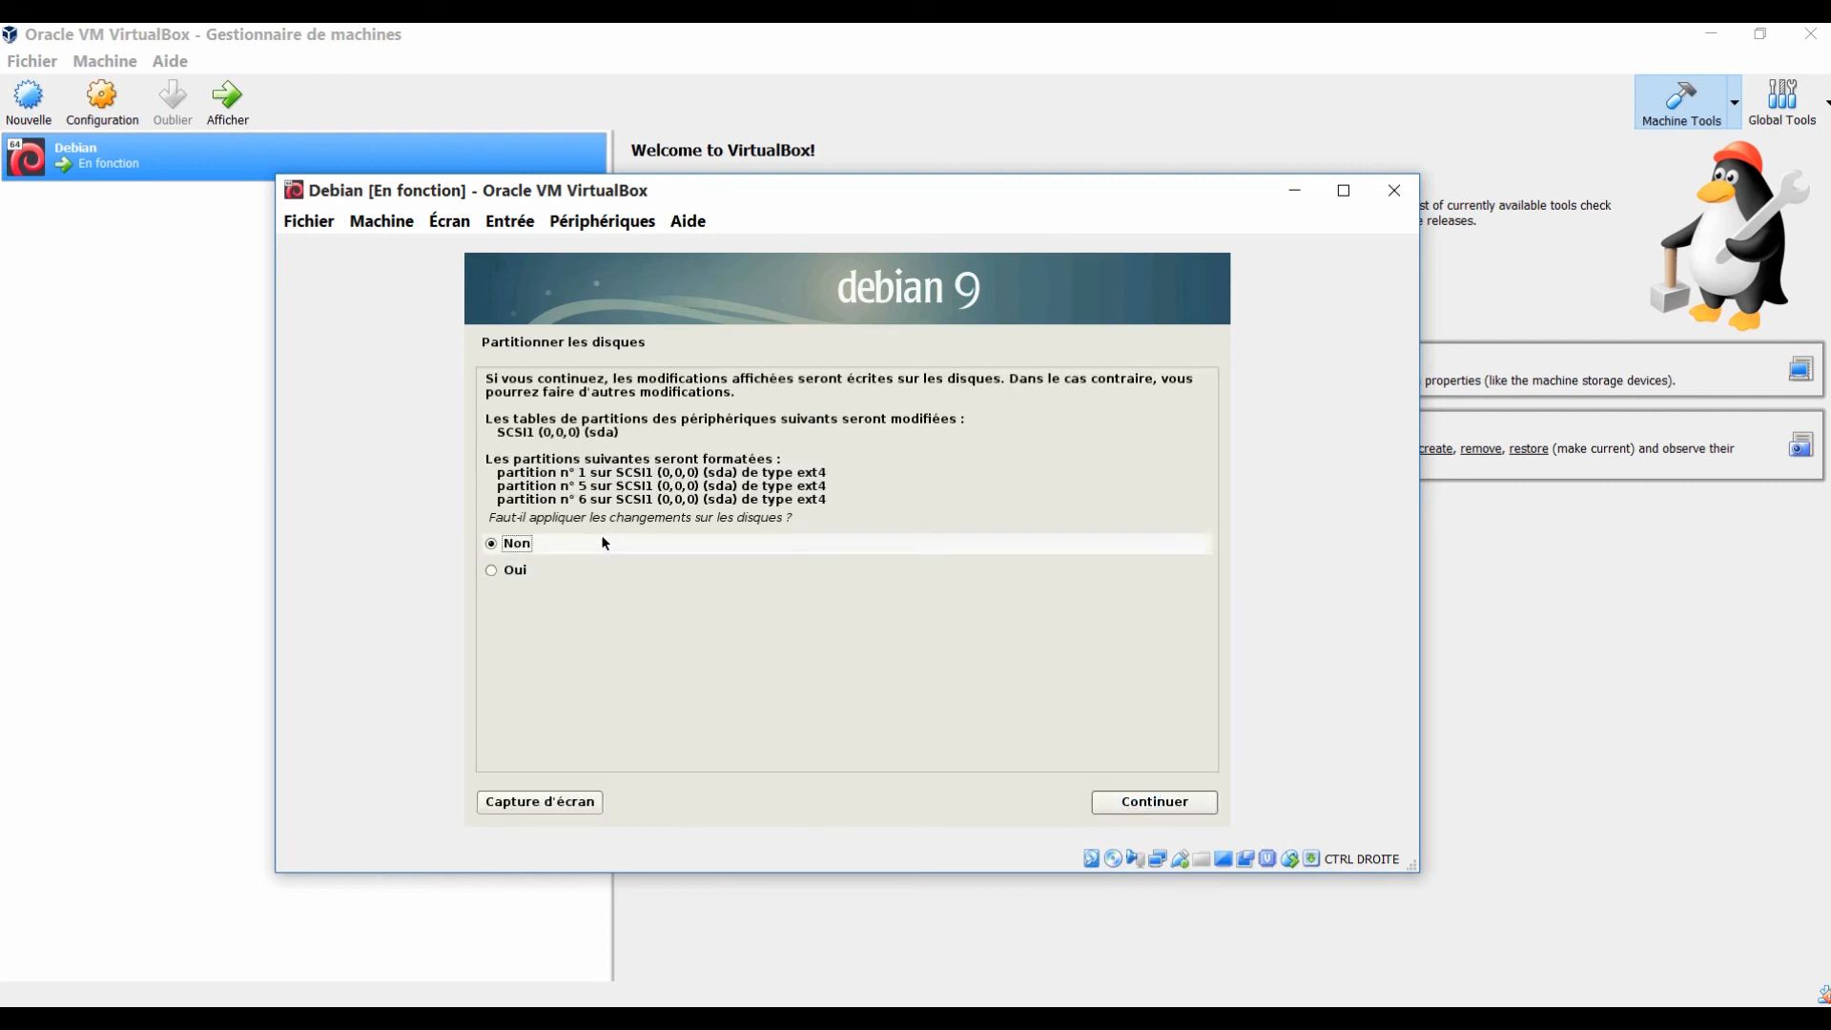
{"action": "left_click", "coordinate": [514, 569]}
{"action": "left_click", "coordinate": [1182, 801]}
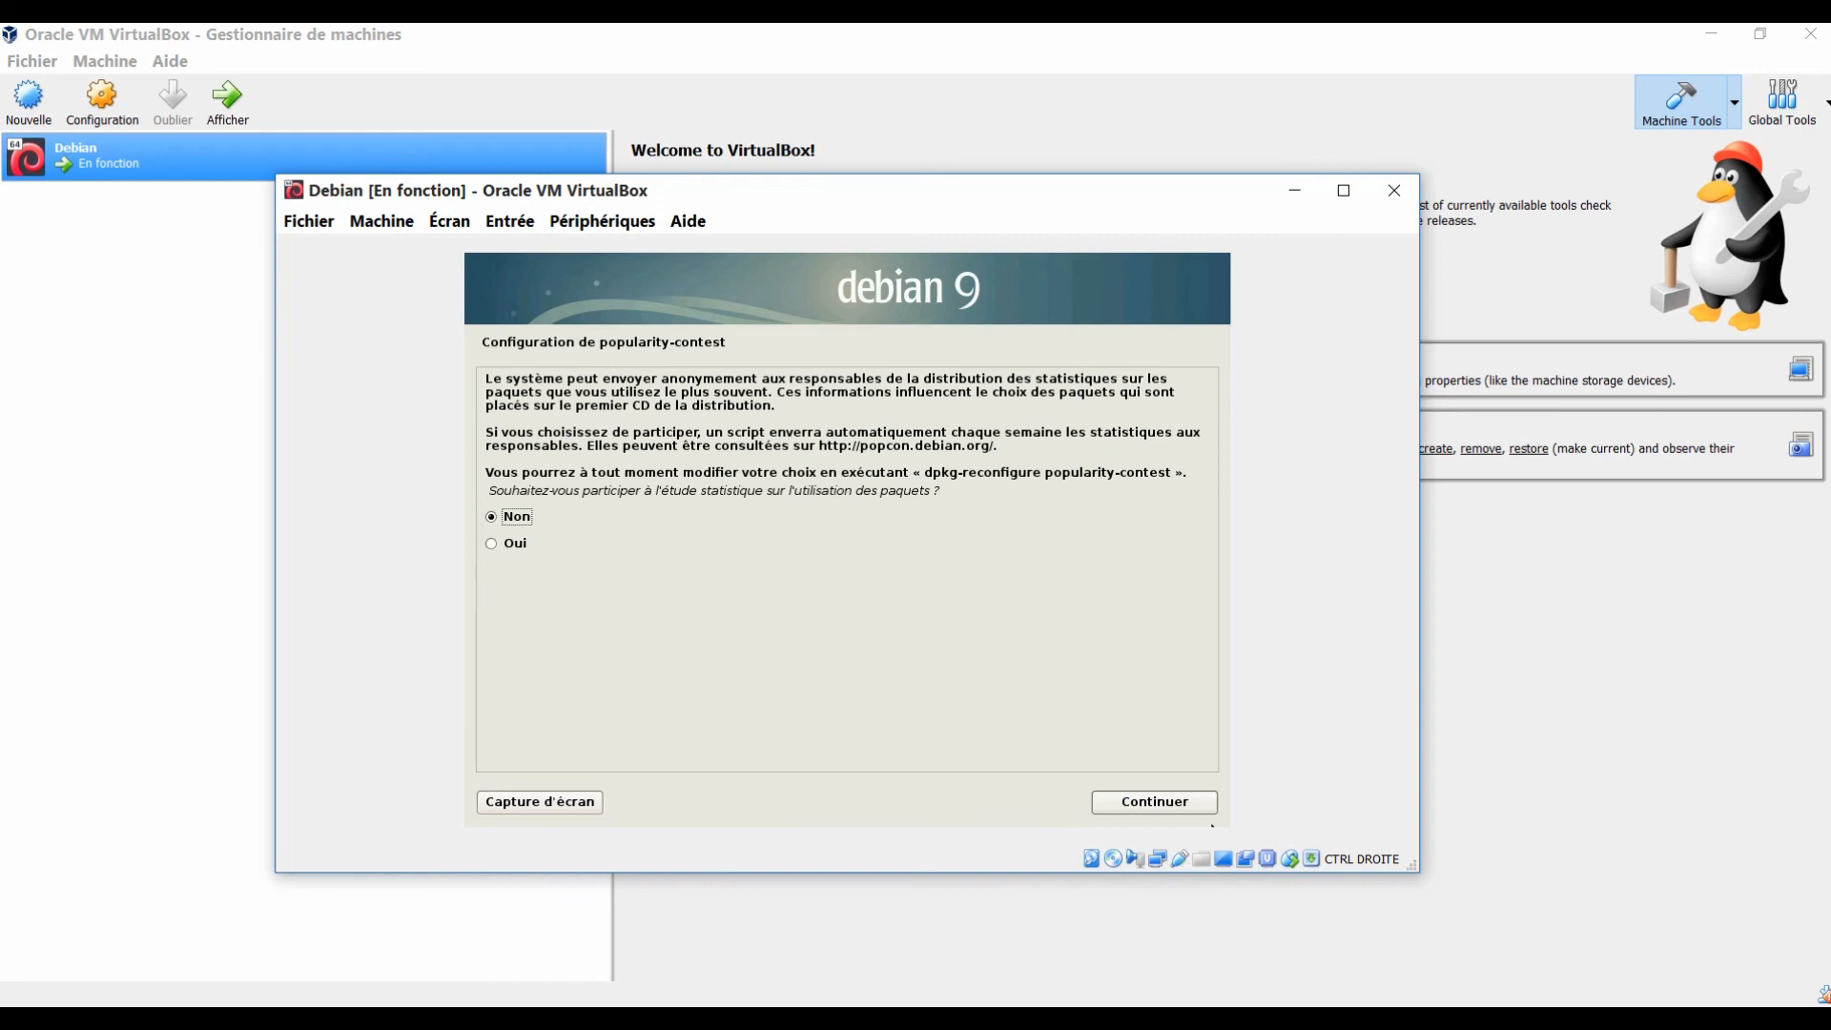
Decline popularity-contest, keep standard system utilities, and install GRUB on /dev/sda
{"action": "left_click", "coordinate": [1151, 804]}
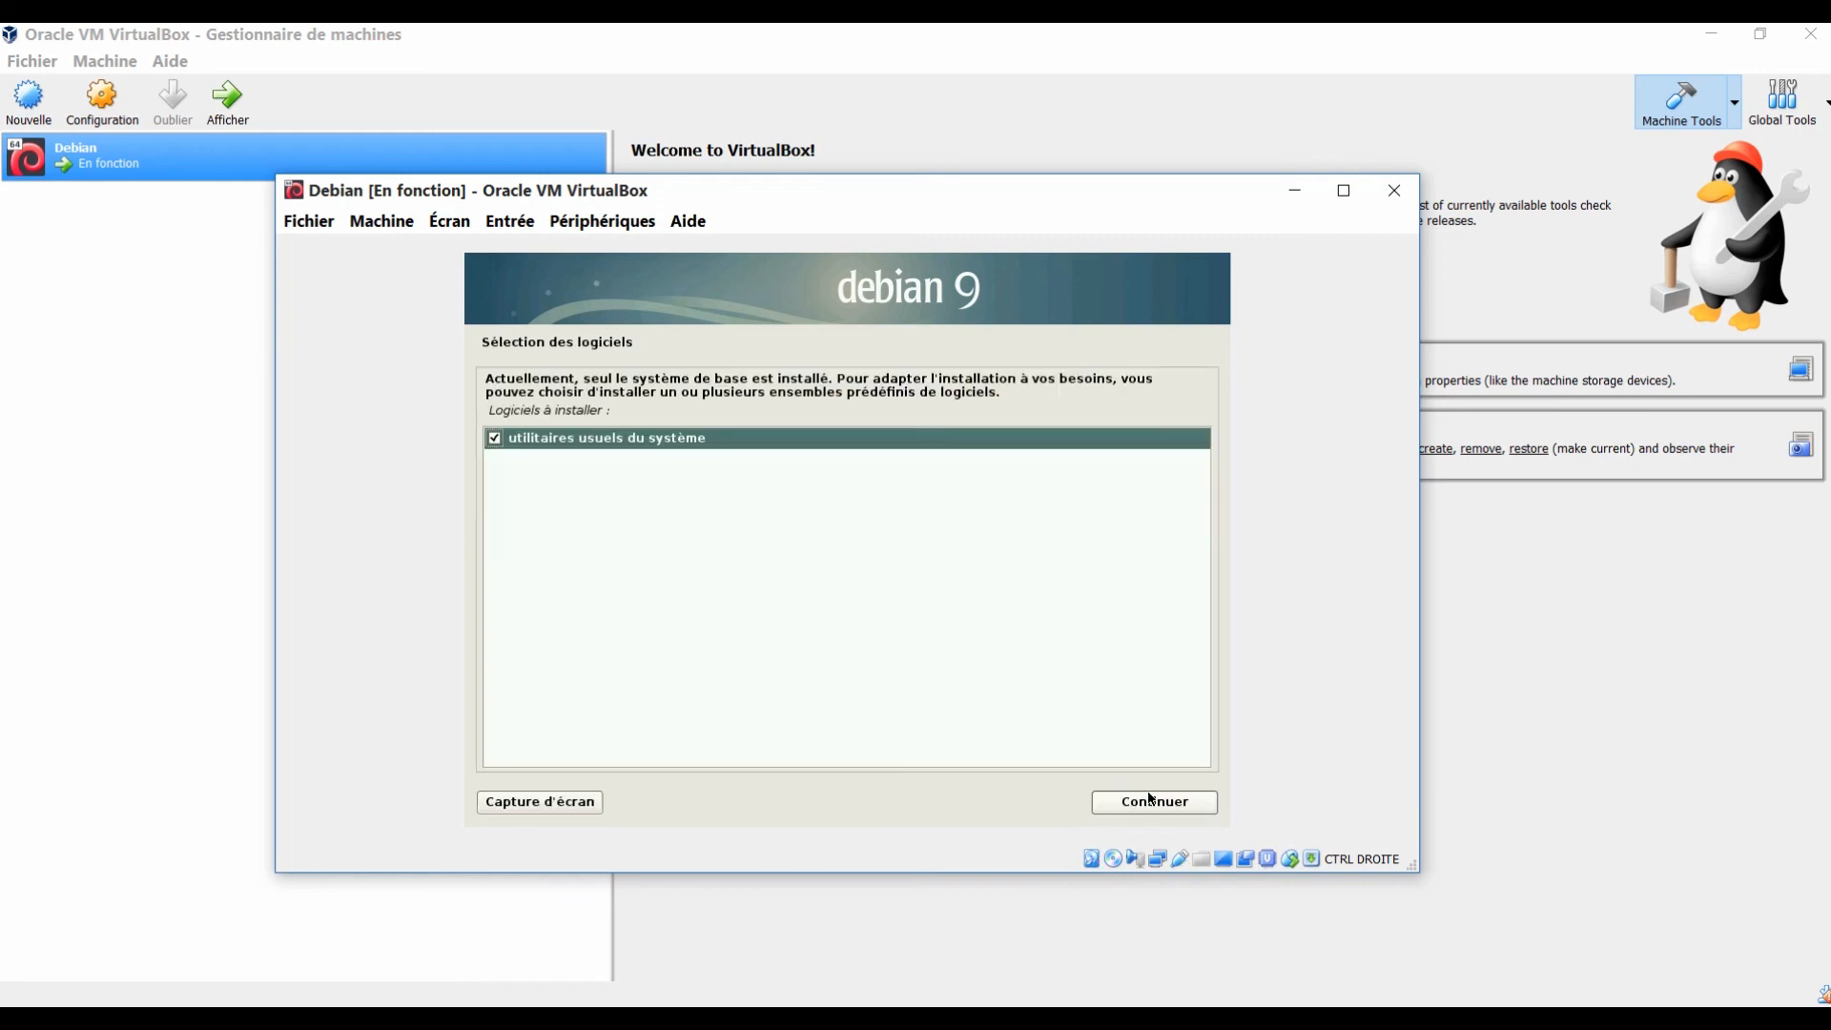
{"action": "left_click", "coordinate": [1149, 803]}
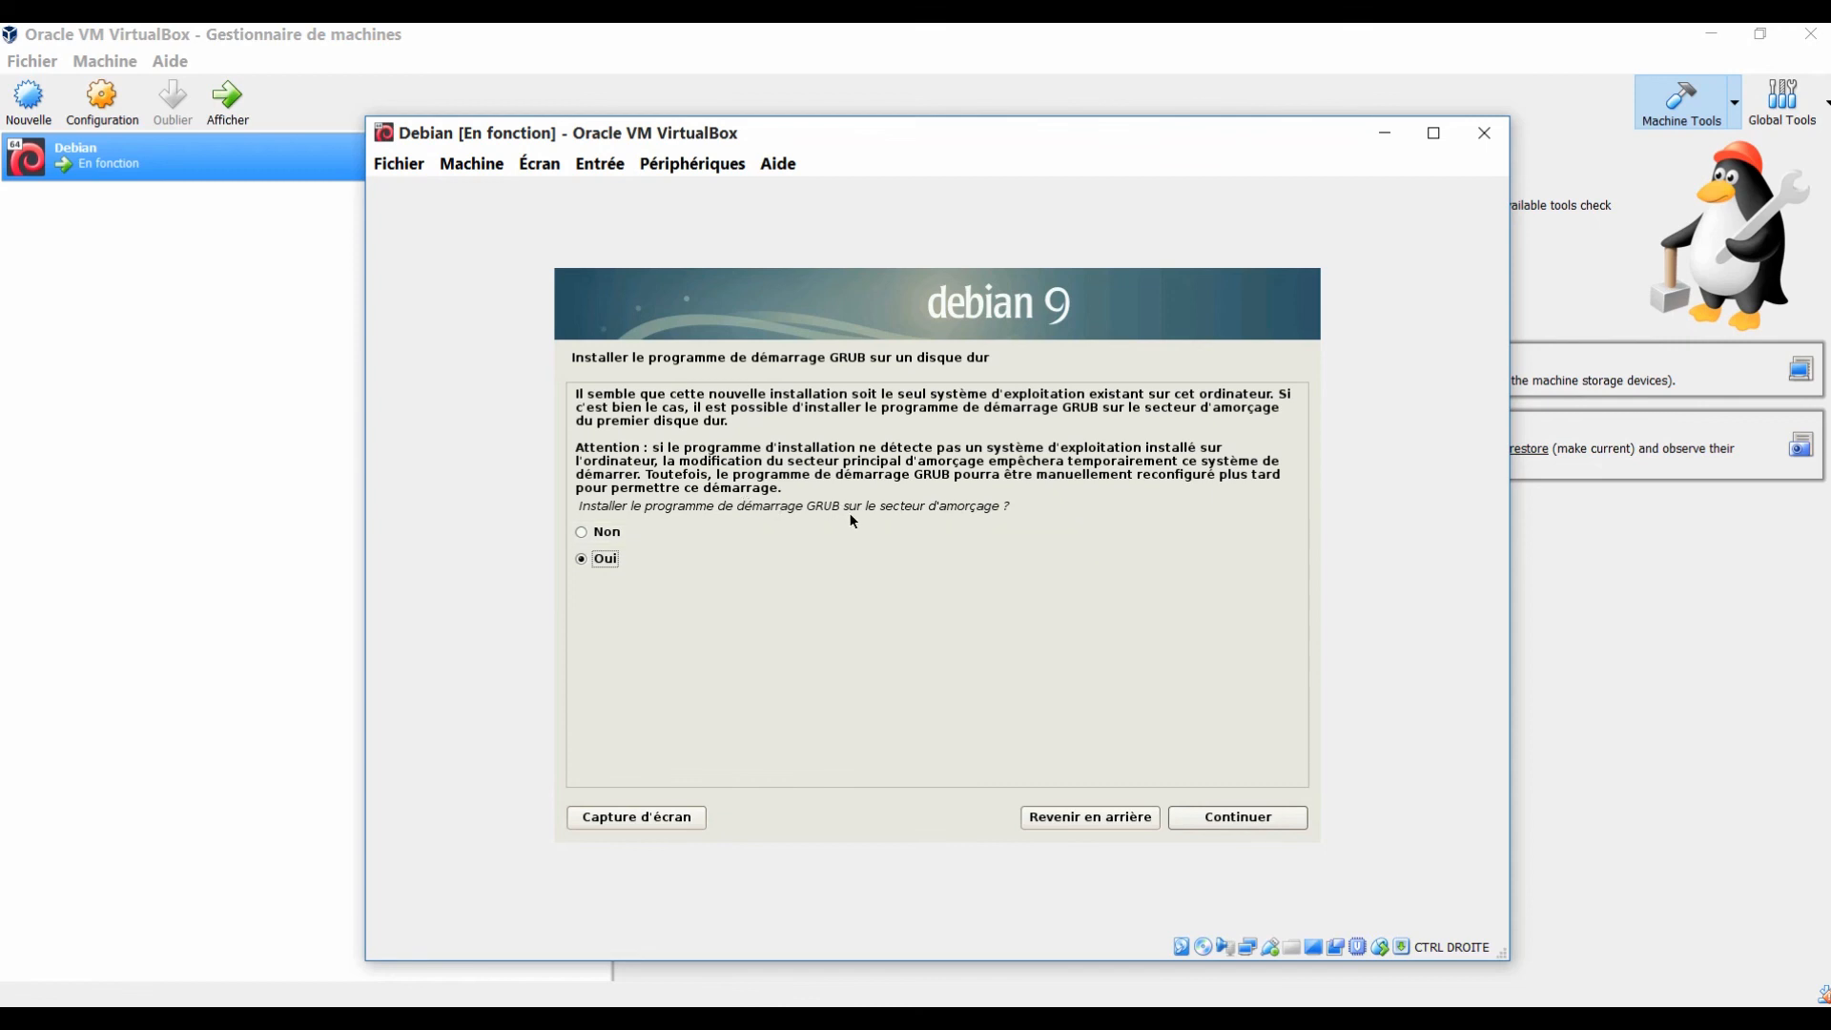
{"action": "left_click", "coordinate": [1255, 826]}
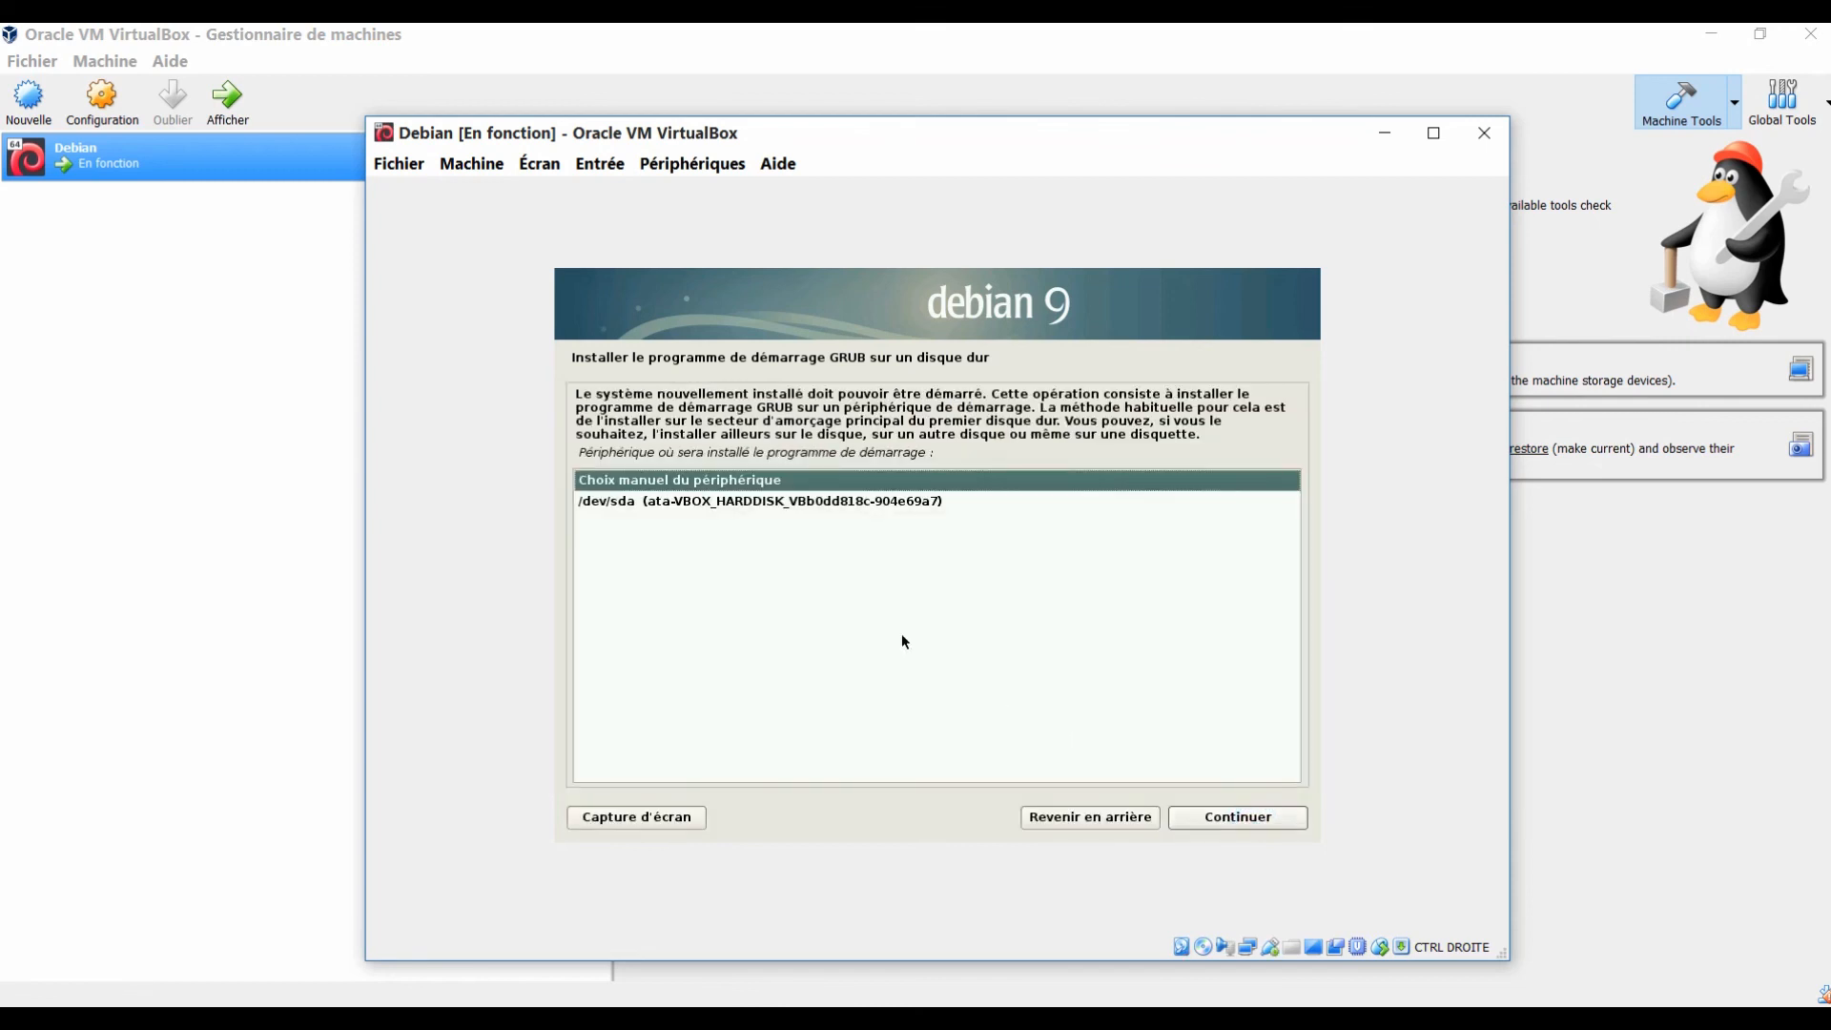
{"action": "left_click", "coordinate": [621, 507]}
{"action": "left_click", "coordinate": [1235, 817]}
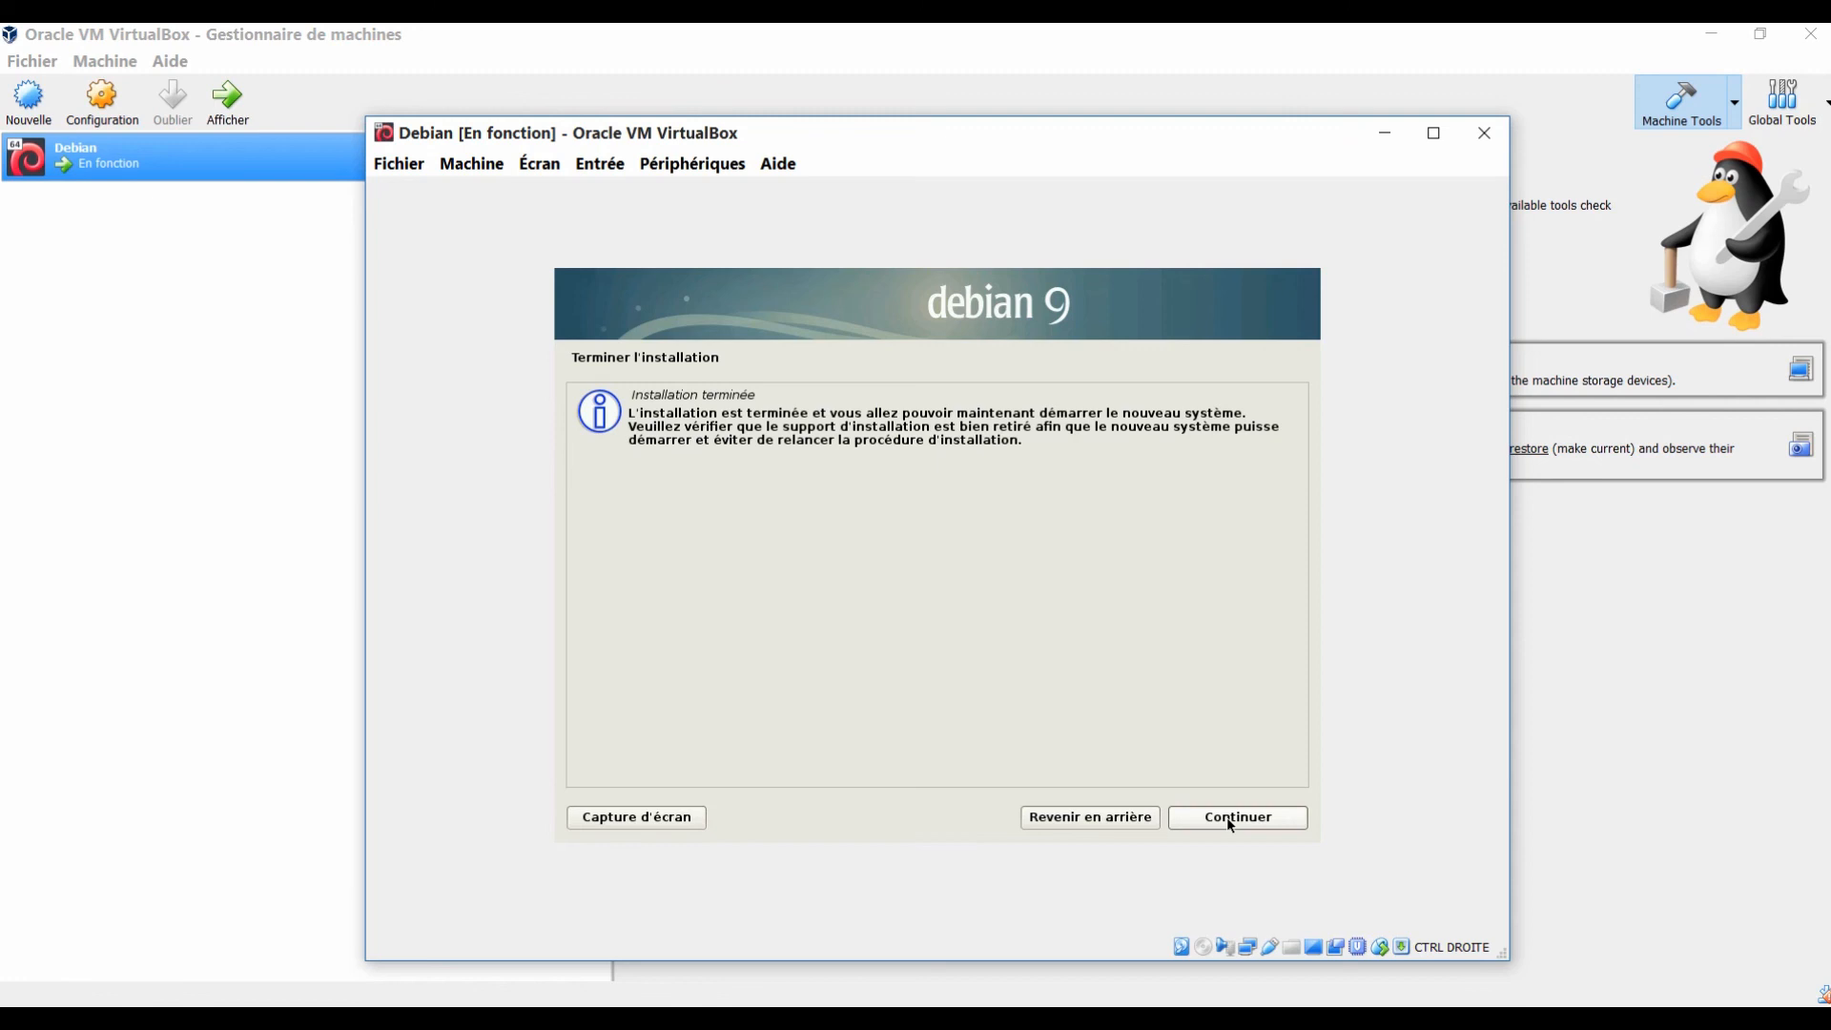
Complete the installation to reboot, then bring the Debian VM window forward and maximize it
{"action": "left_click", "coordinate": [1230, 822]}
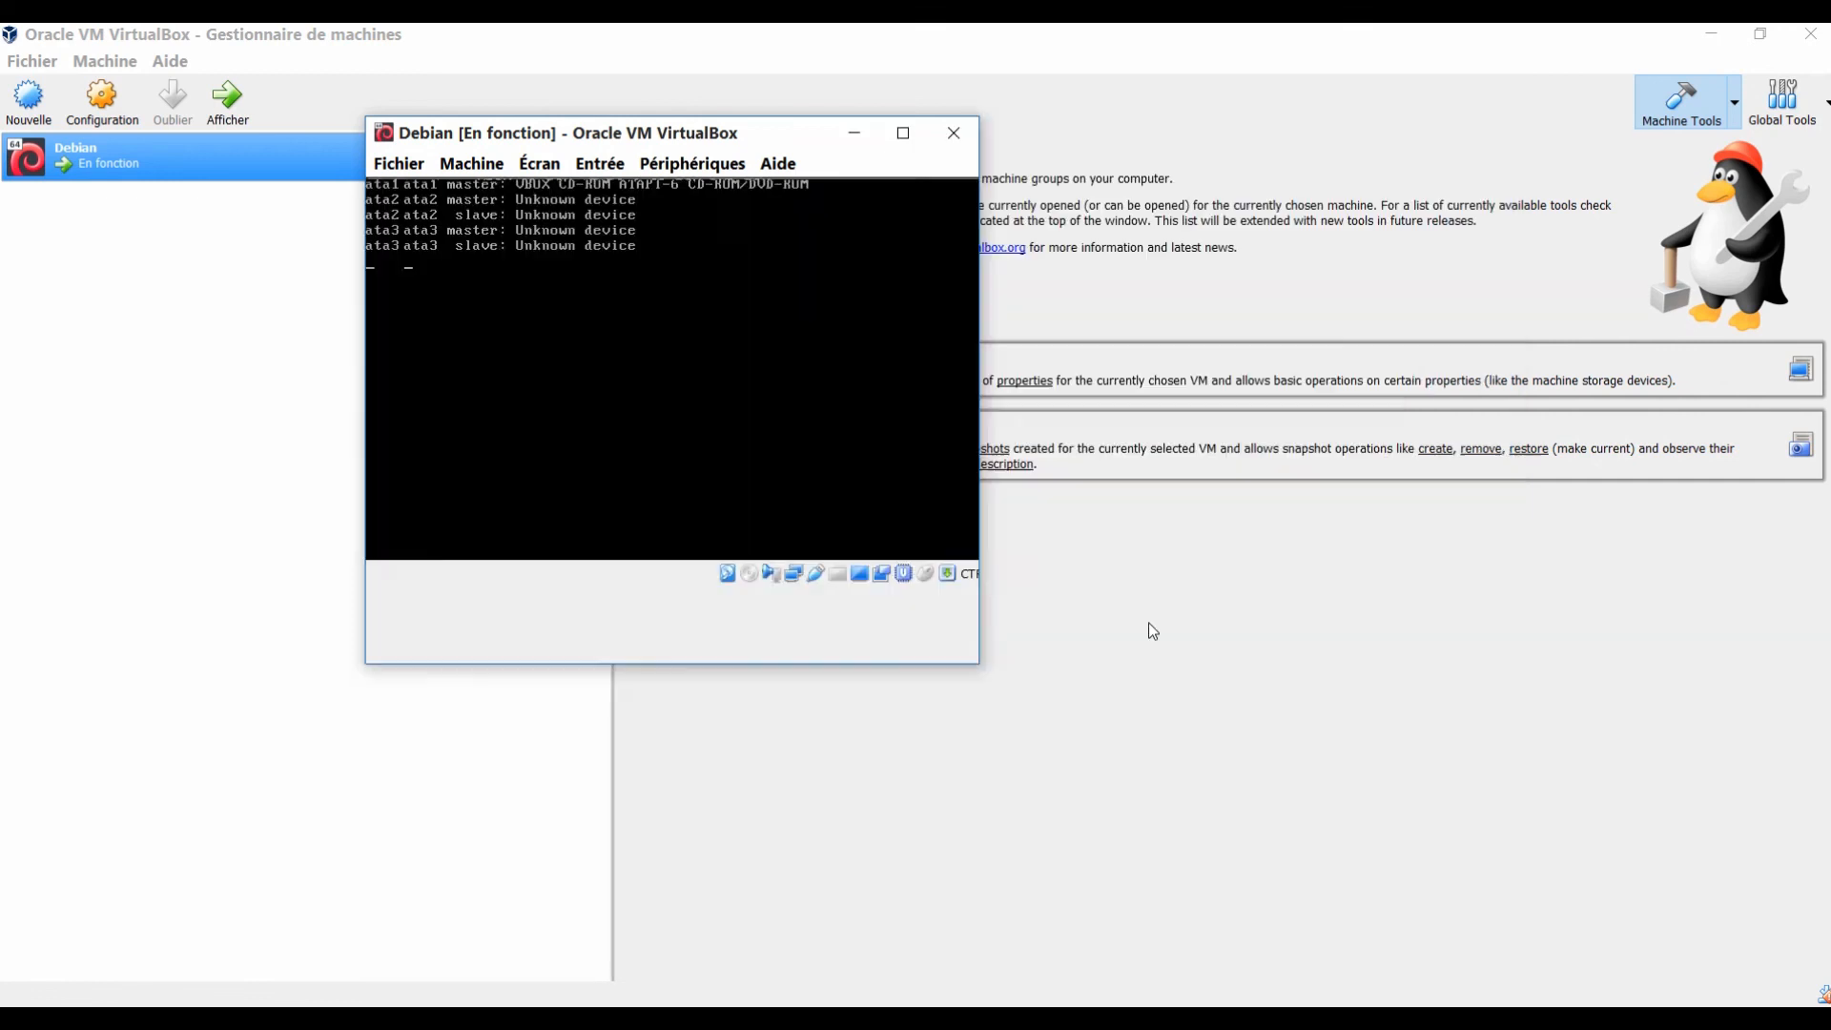
{"action": "left_click", "coordinate": [1148, 621]}
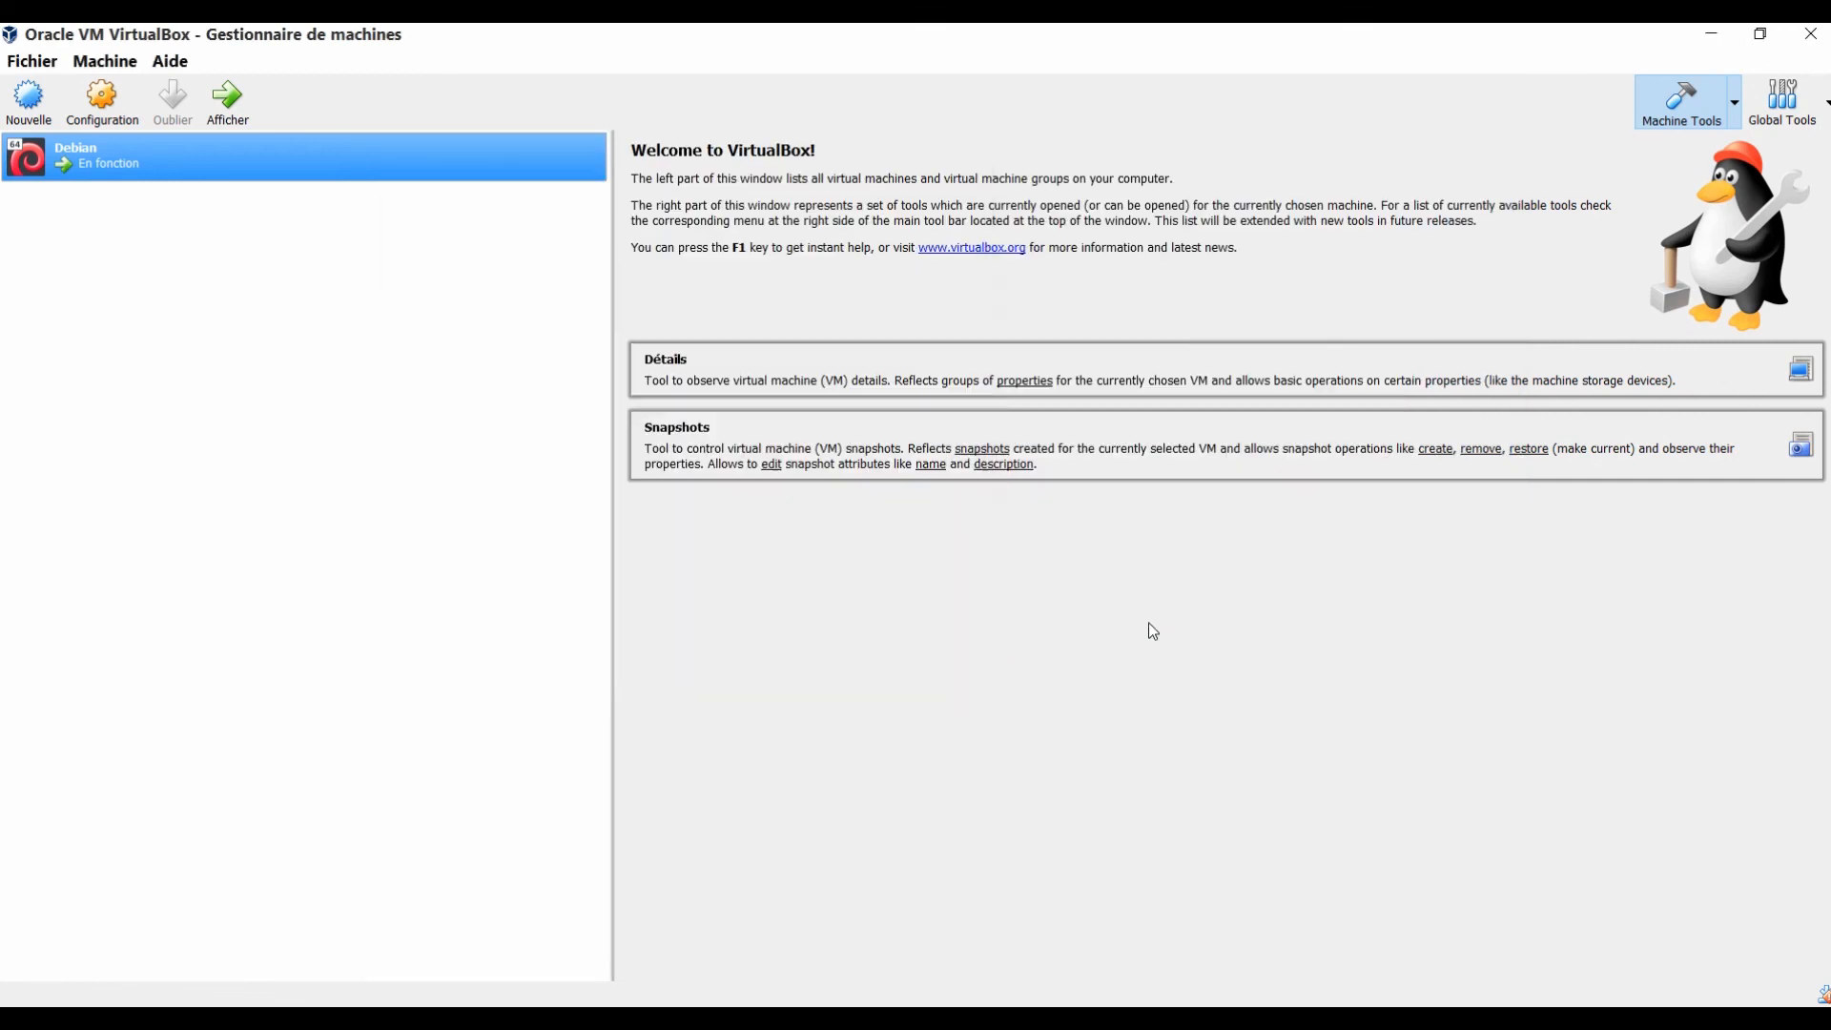
{"action": "mouse_move", "coordinate": [1145, 1019]}
{"action": "left_click", "coordinate": [1278, 931]}
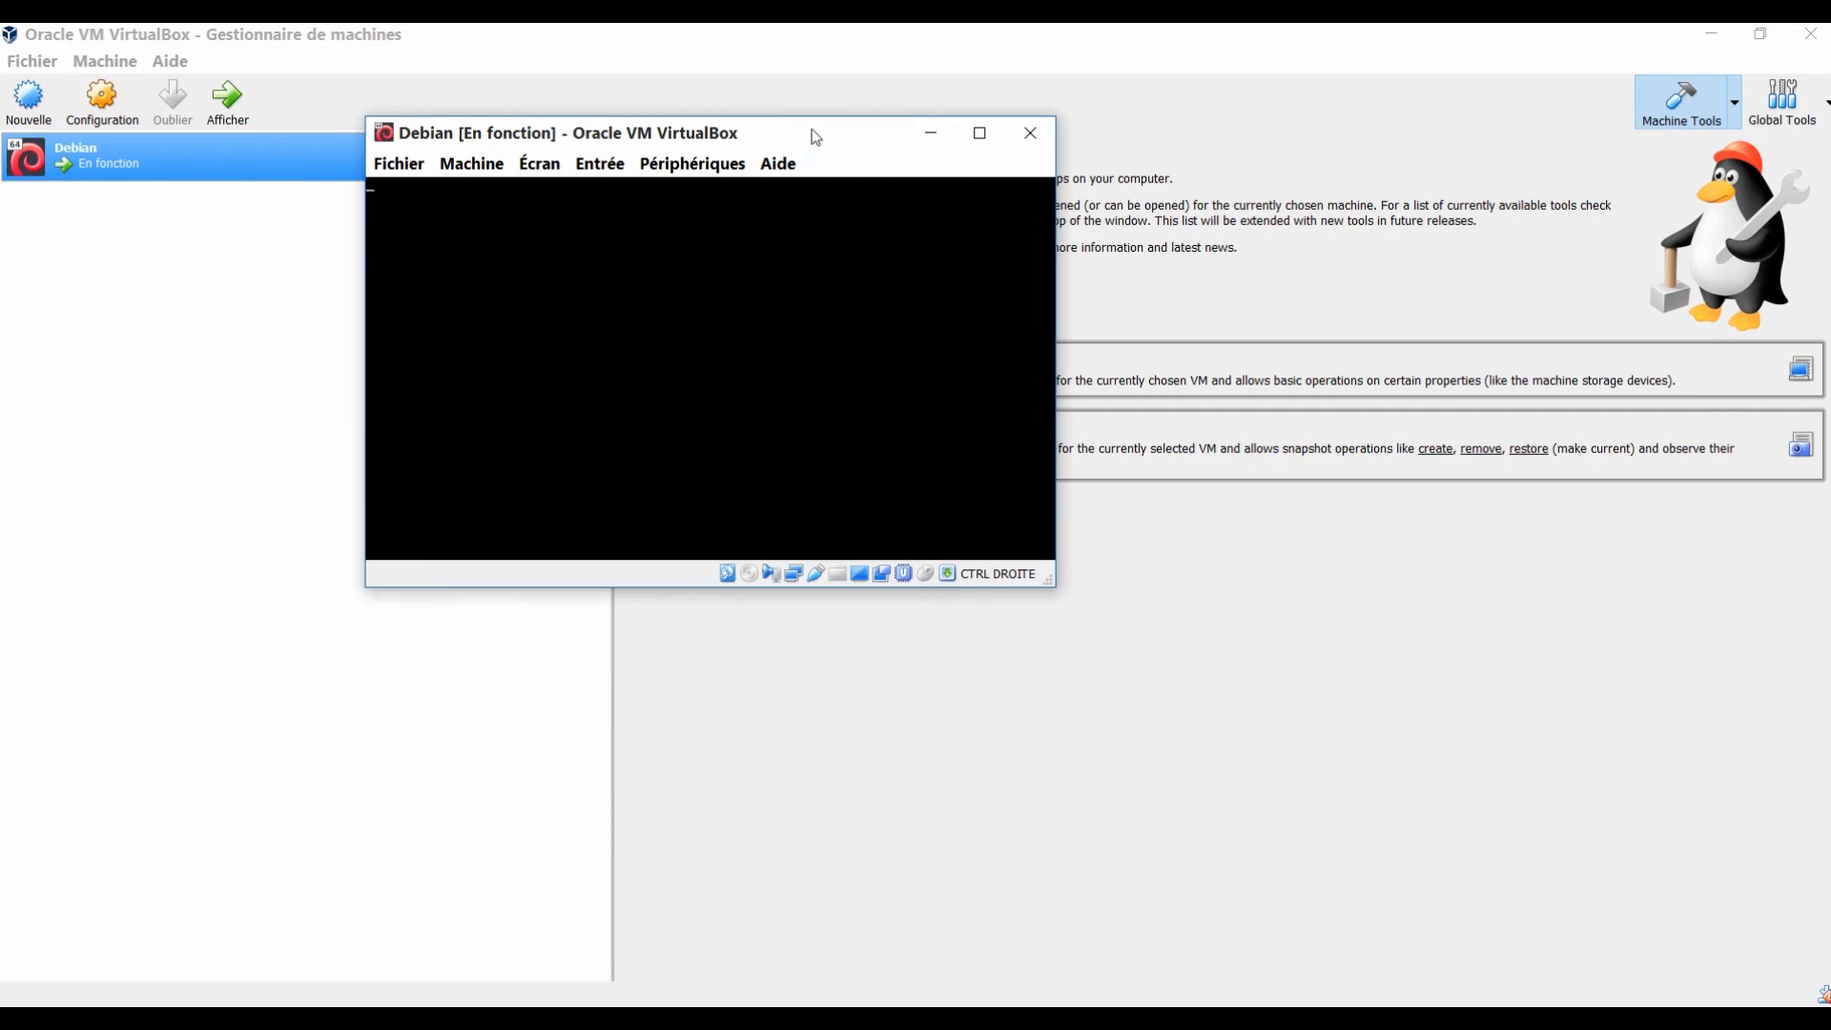
{"action": "left_click_drag", "start_coordinate": [816, 137], "coordinate": [943, 235]}
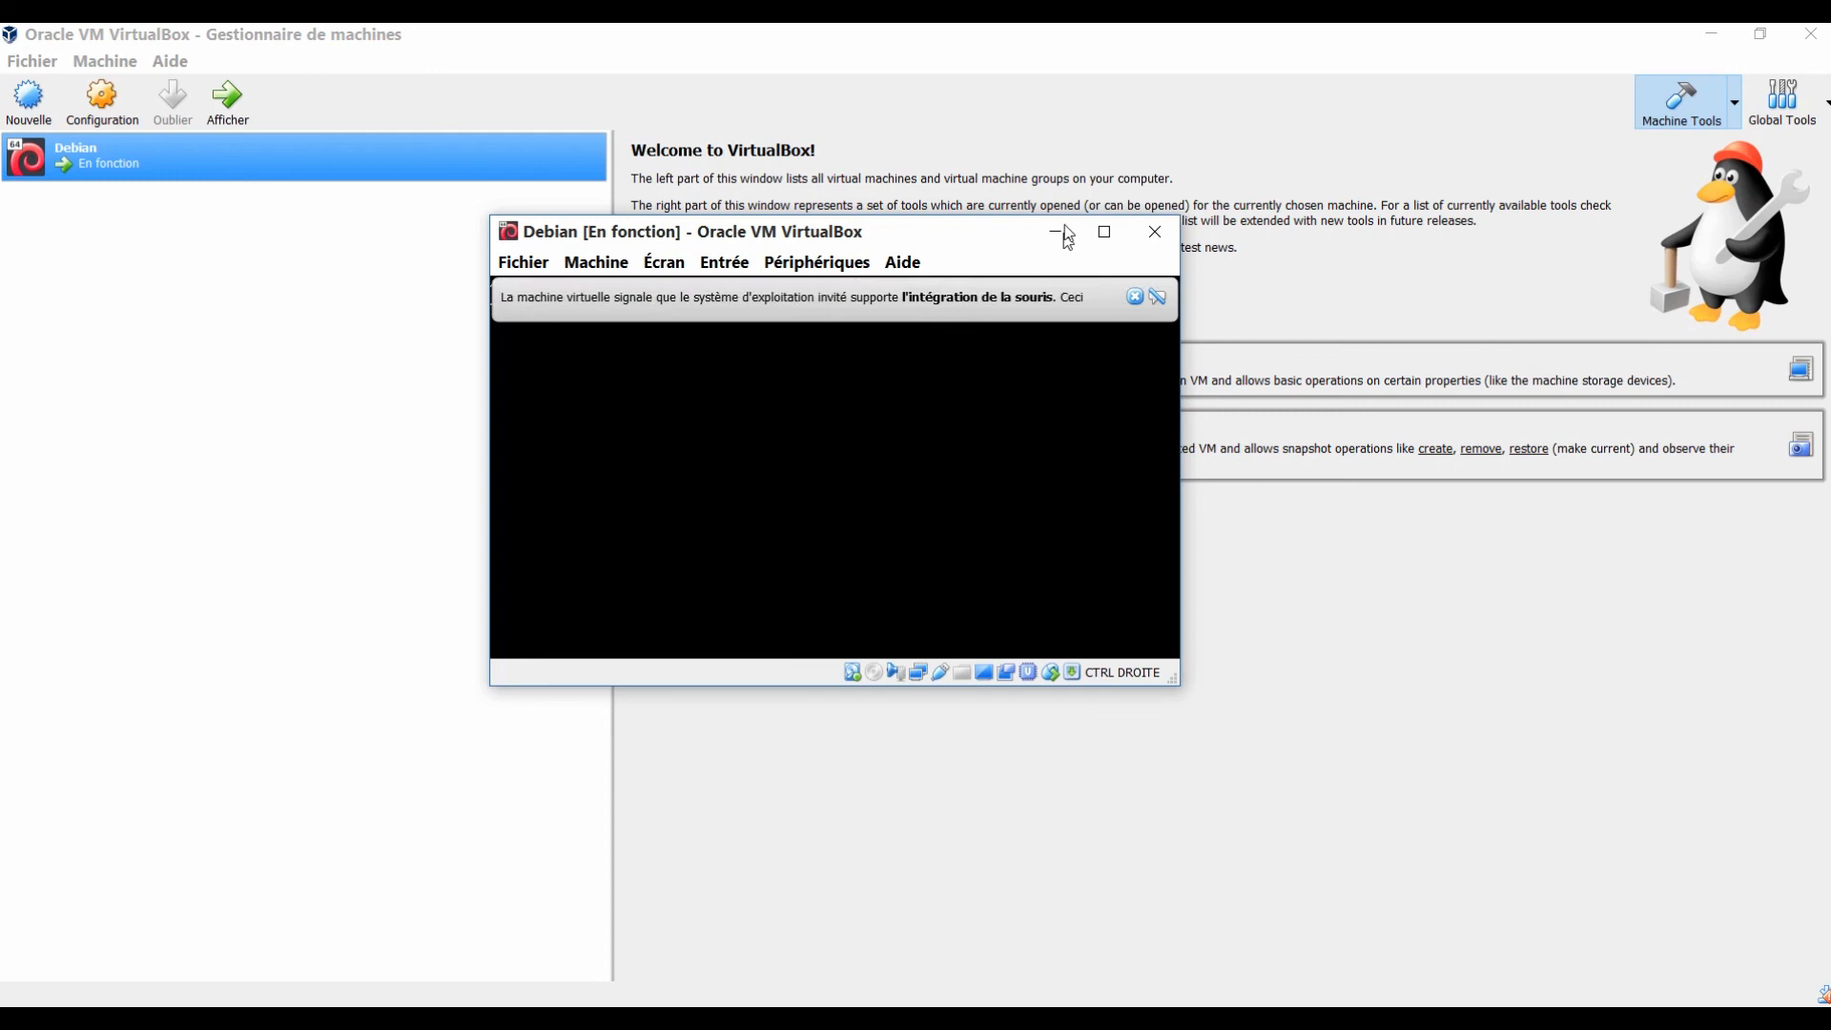
{"action": "left_click", "coordinate": [1104, 237]}
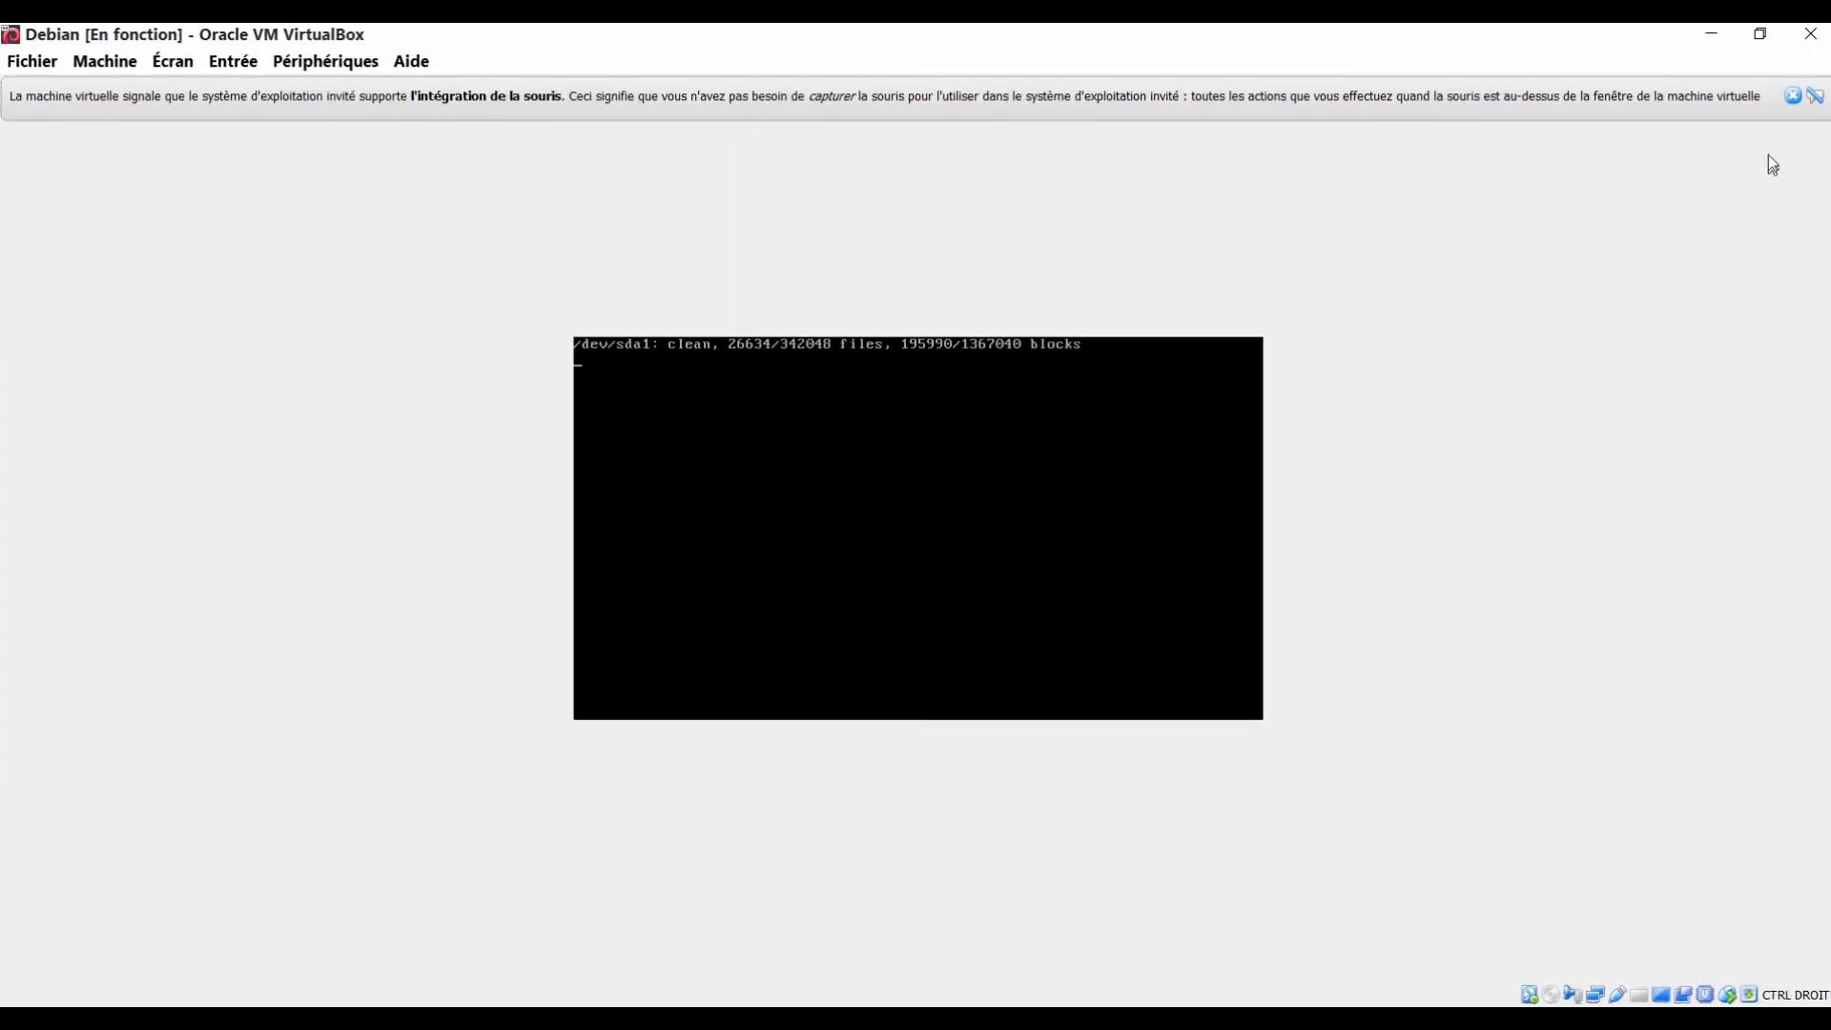
Dismiss the mouse-integration notice and wait for the debian login prompt
{"action": "left_click", "coordinate": [1793, 101]}
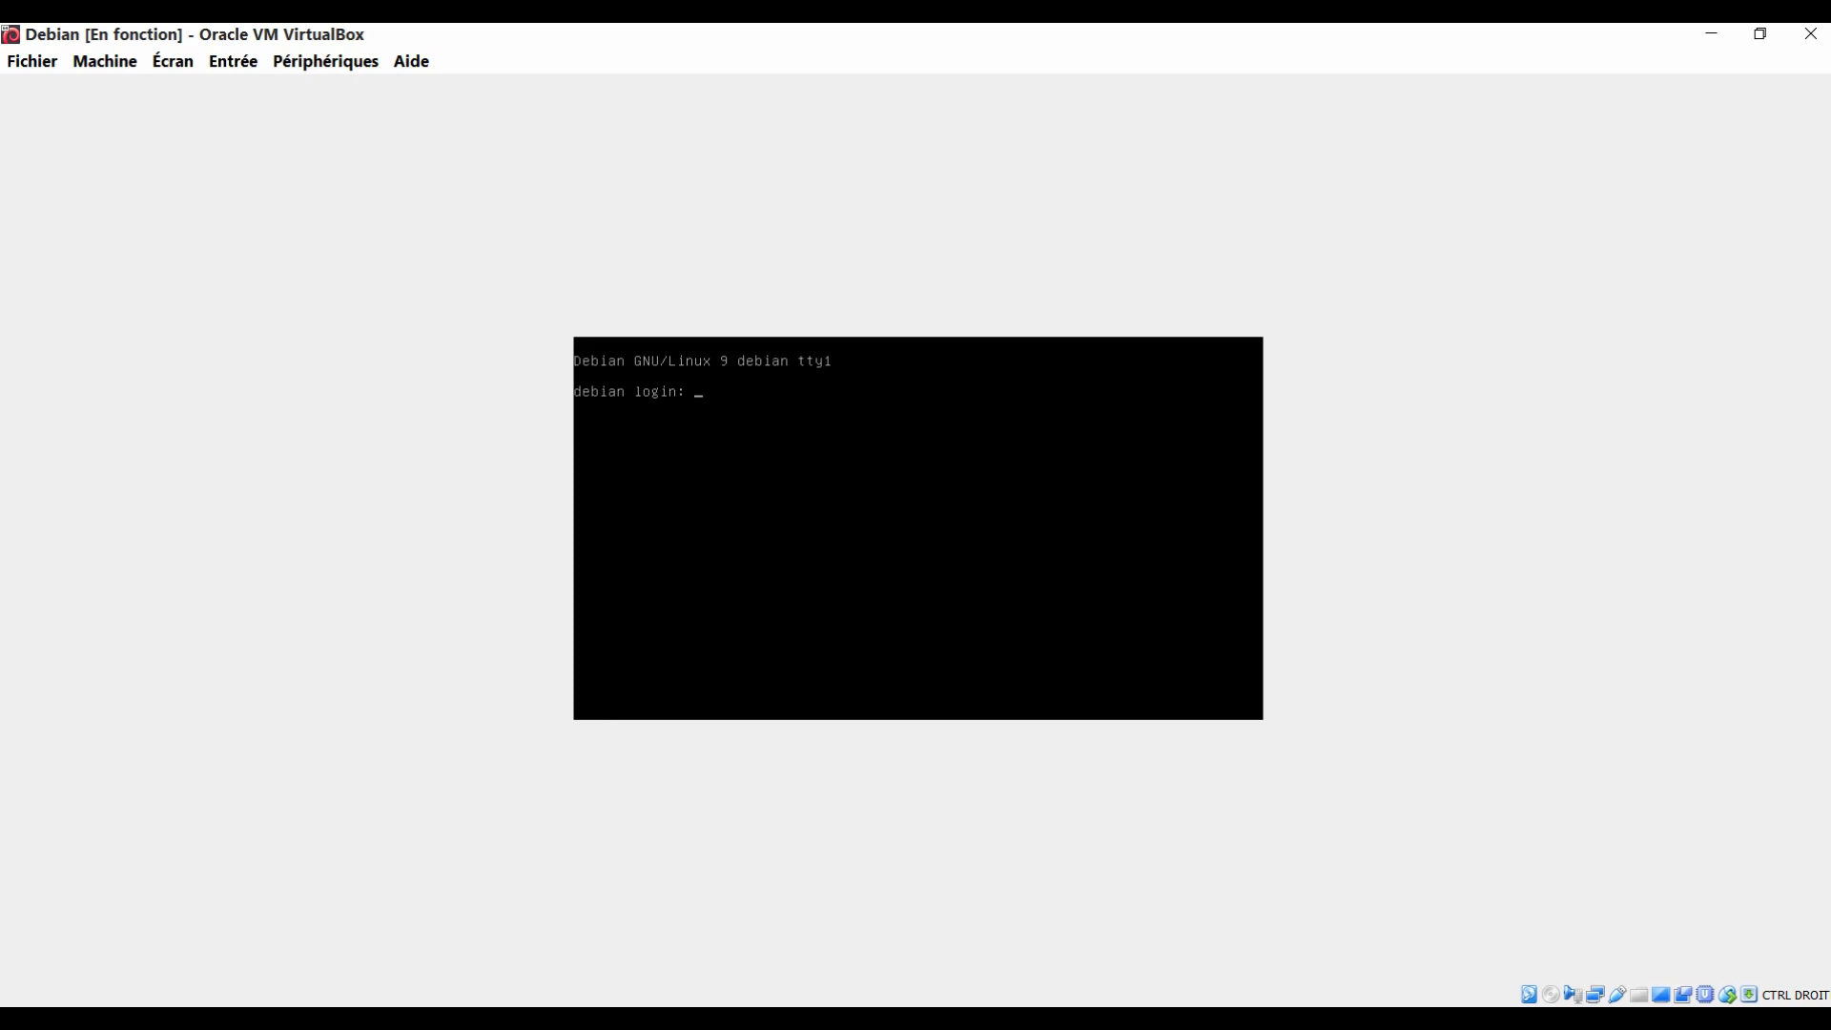
{"action": "key", "text": "F9"}
{"action": "key", "text": "F9"}
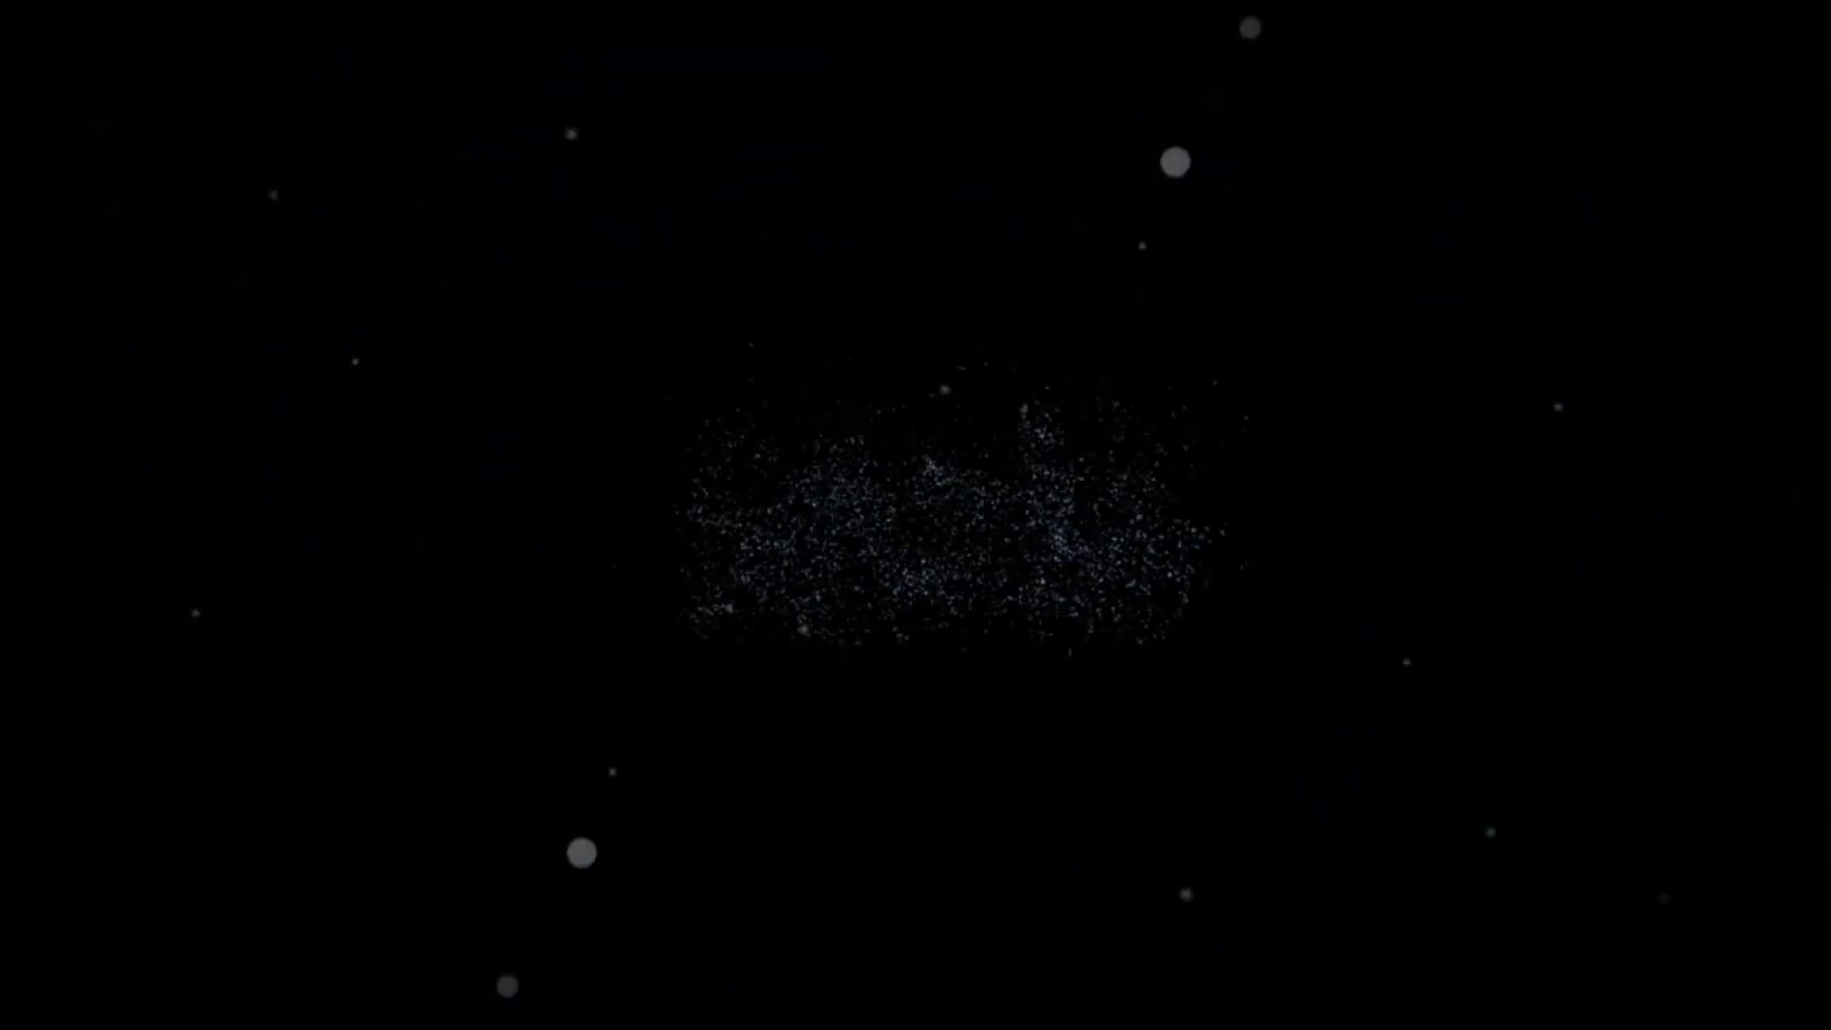